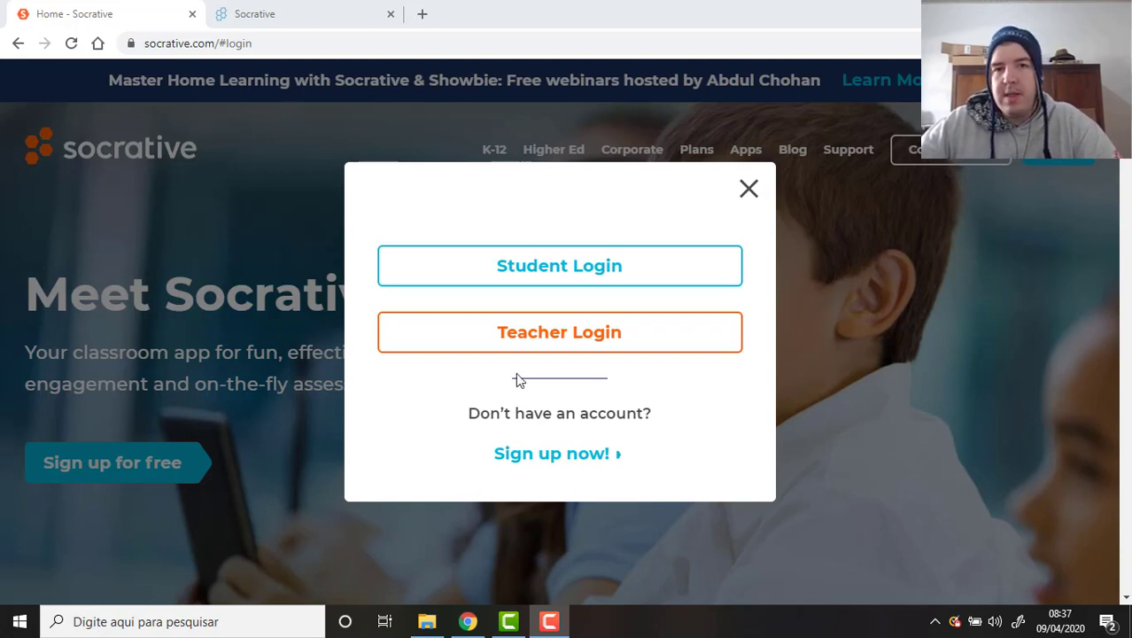
pyautogui.click(790, 314)
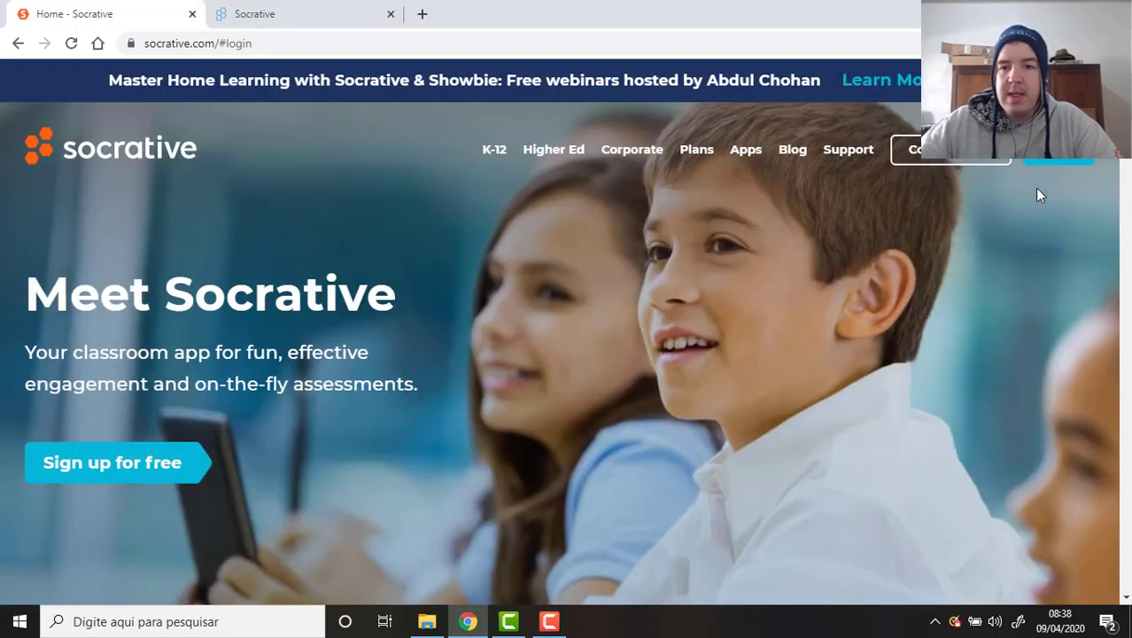
pyautogui.click(1063, 162)
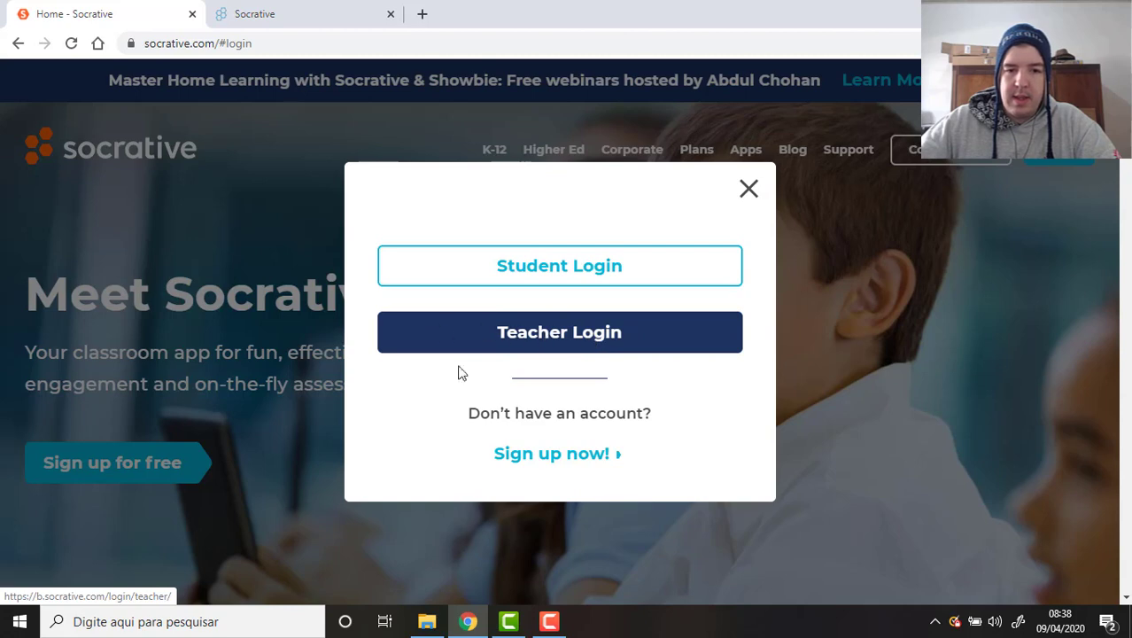
pyautogui.click(599, 335)
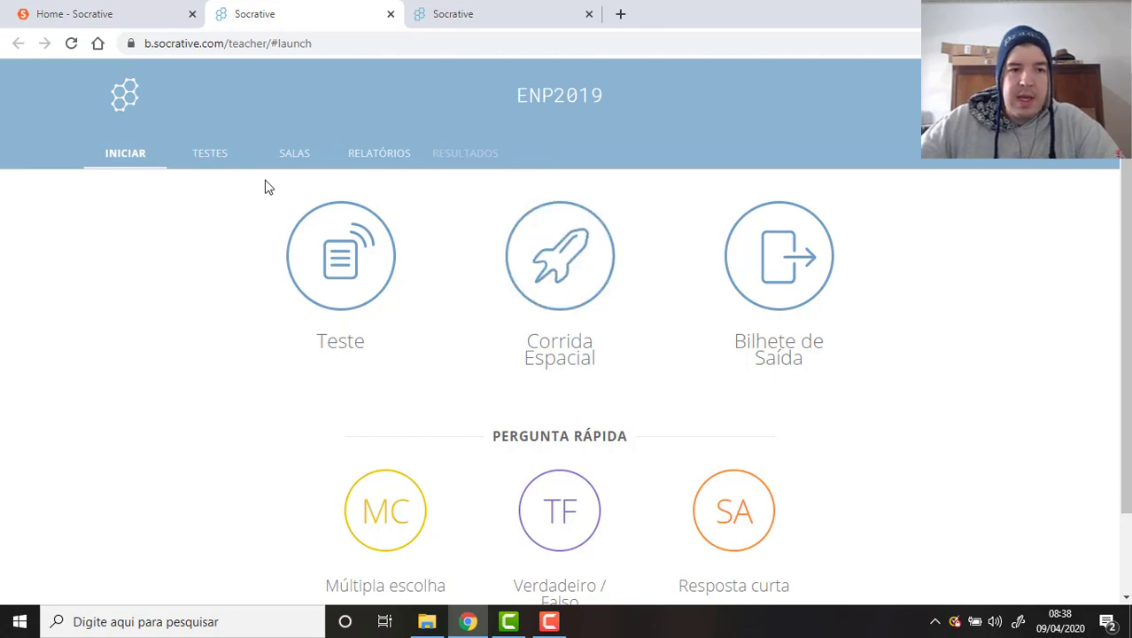
# Browse the Testes list of Simulado ENADE quizzes and choose ADICIONAR TESTE.
pyautogui.click(225, 156)
pyautogui.scroll(-5, 677, 273)
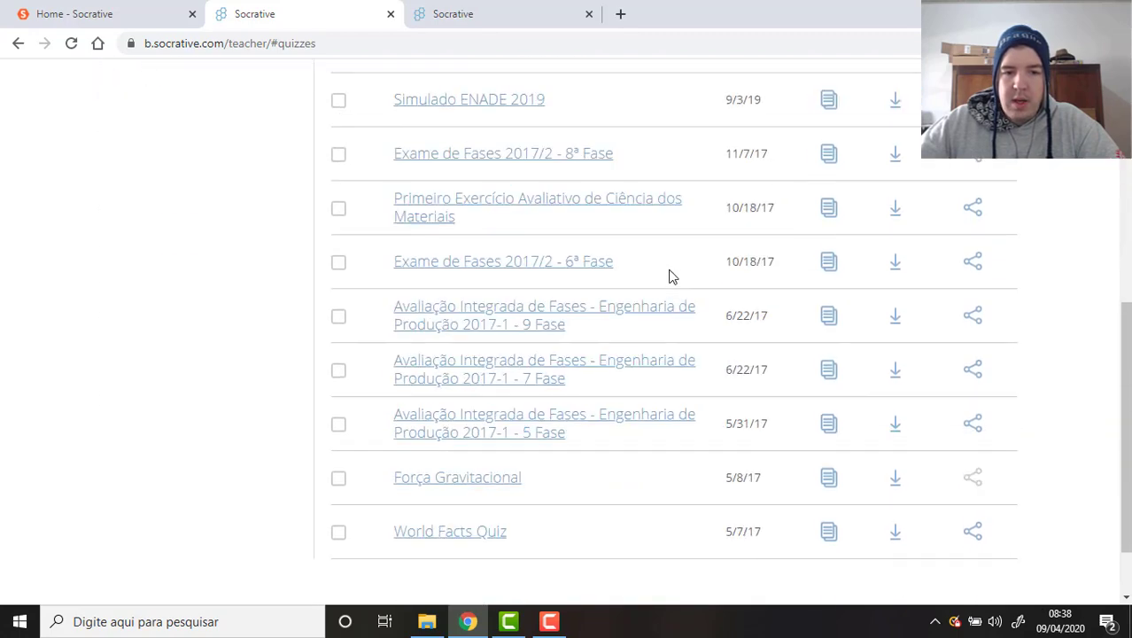
pyautogui.scroll(-2, 670, 276)
pyautogui.scroll(8, 671, 276)
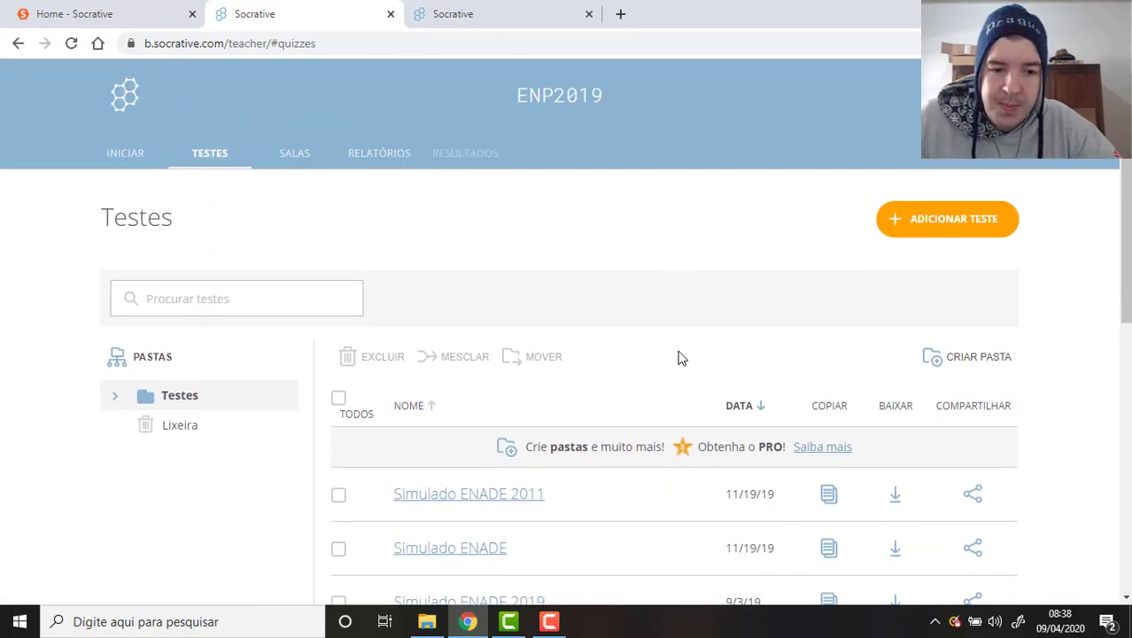
pyautogui.scroll(-3, 684, 305)
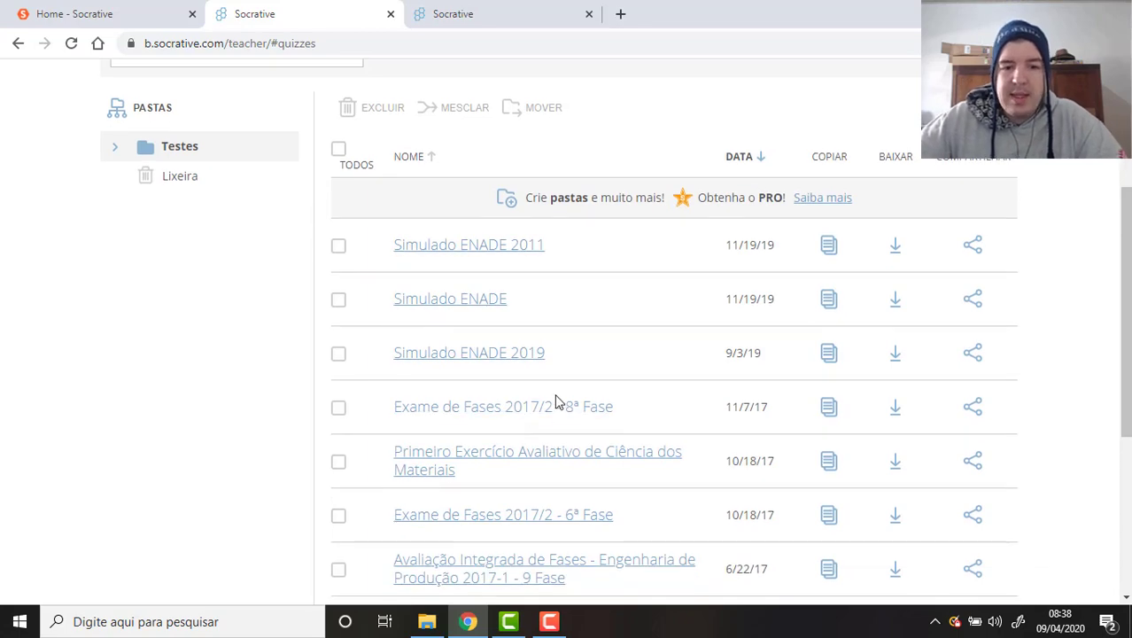
pyautogui.scroll(-4, 556, 401)
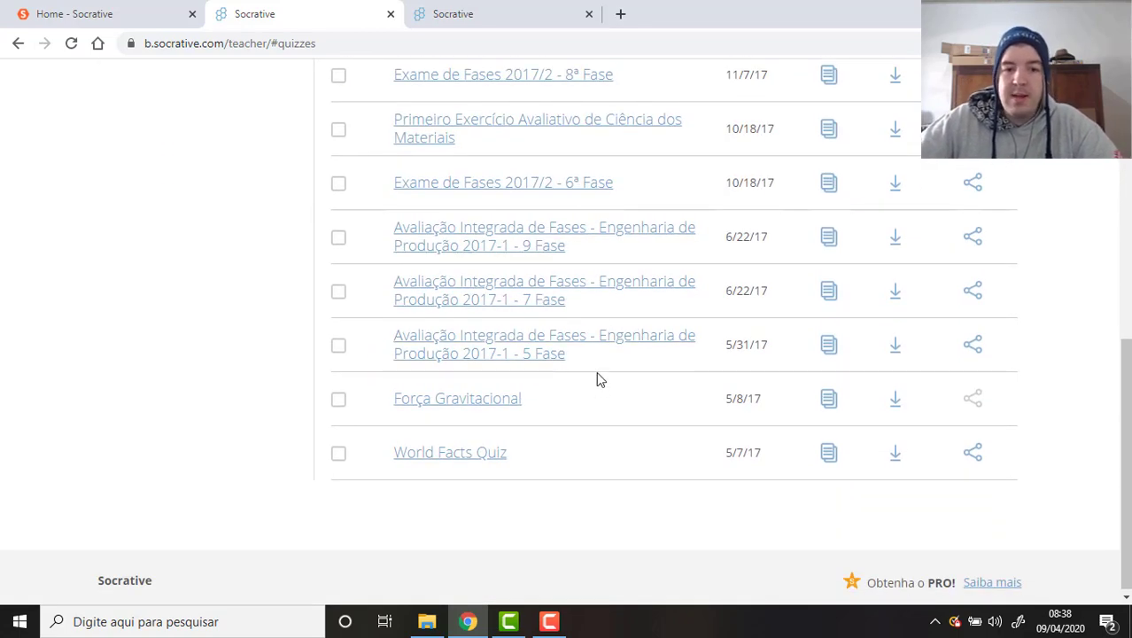
pyautogui.scroll(7, 598, 380)
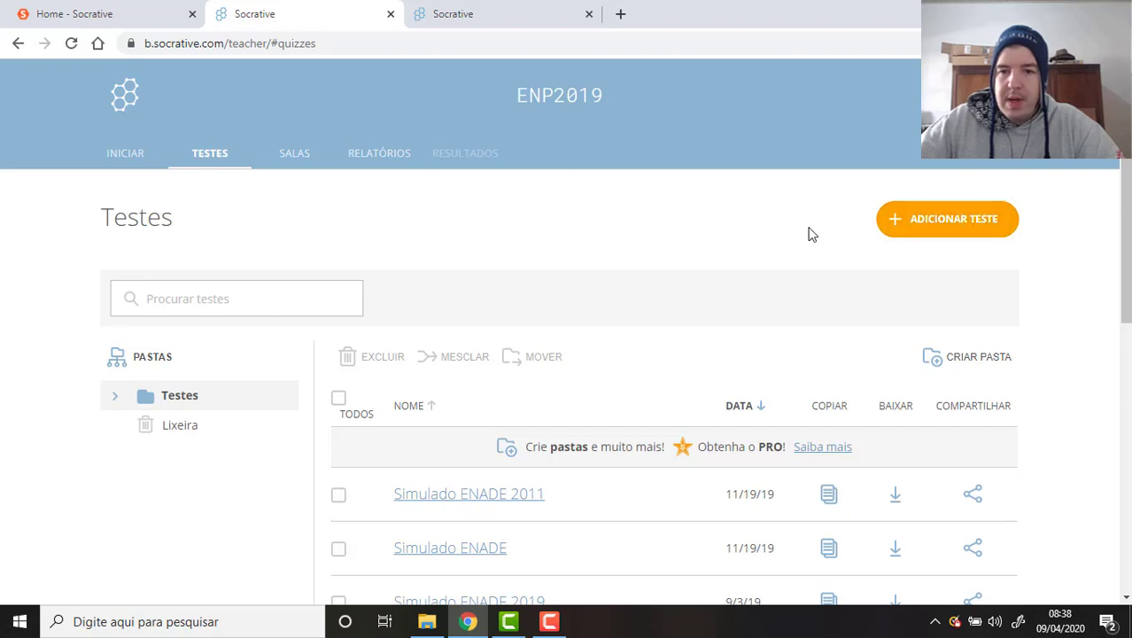
pyautogui.click(972, 228)
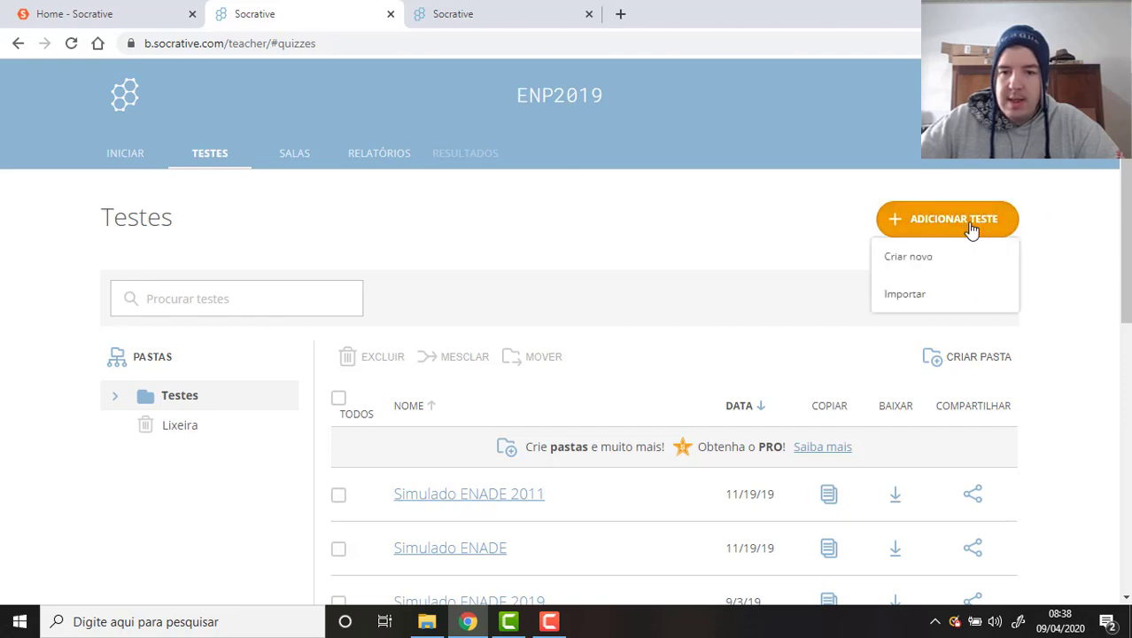
# Create a new quiz and replace Untitled Quiz with 'Teste Prova A Terceirão 2020'.
pyautogui.click(955, 260)
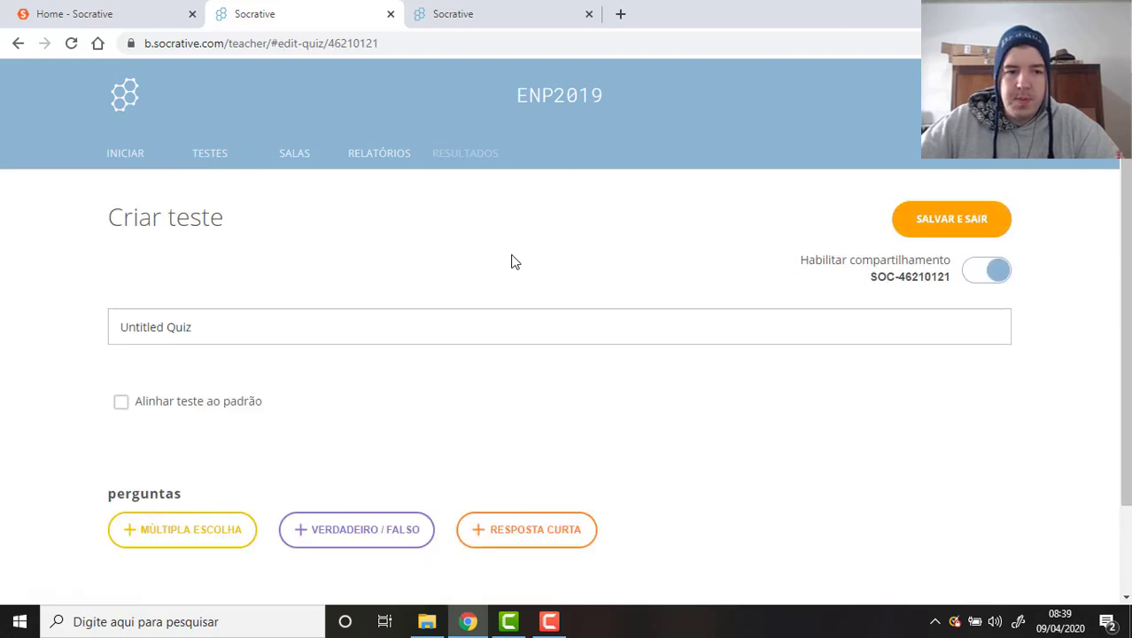
pyautogui.click(378, 321)
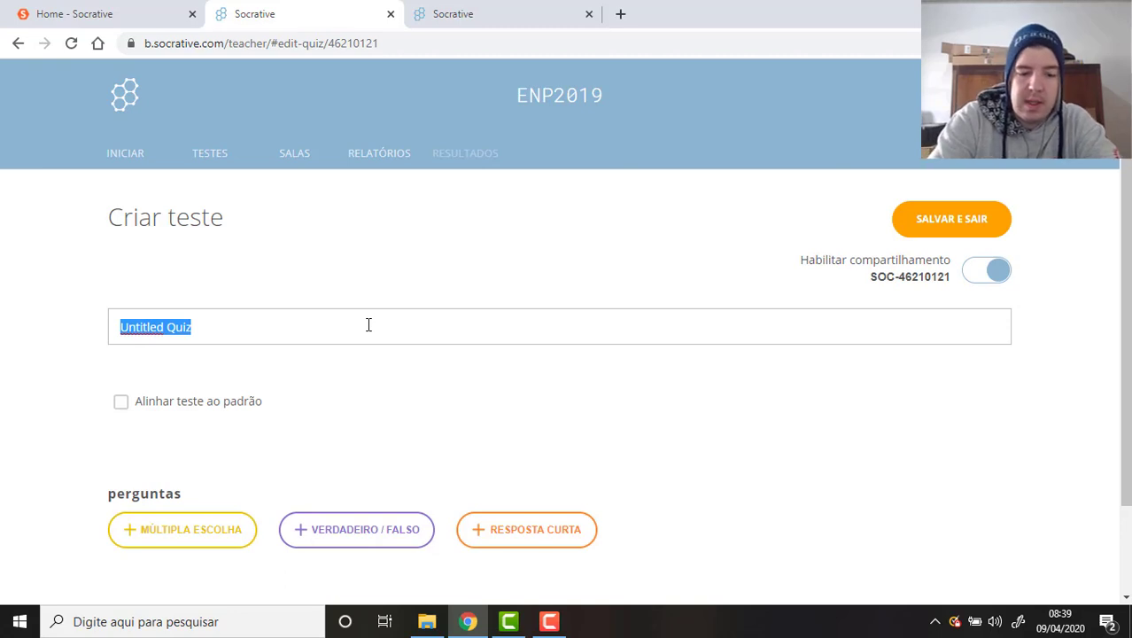
pyautogui.write('Te')
pyautogui.press('BackSpace')
pyautogui.press('BackSpace')
pyautogui.write('Tes')
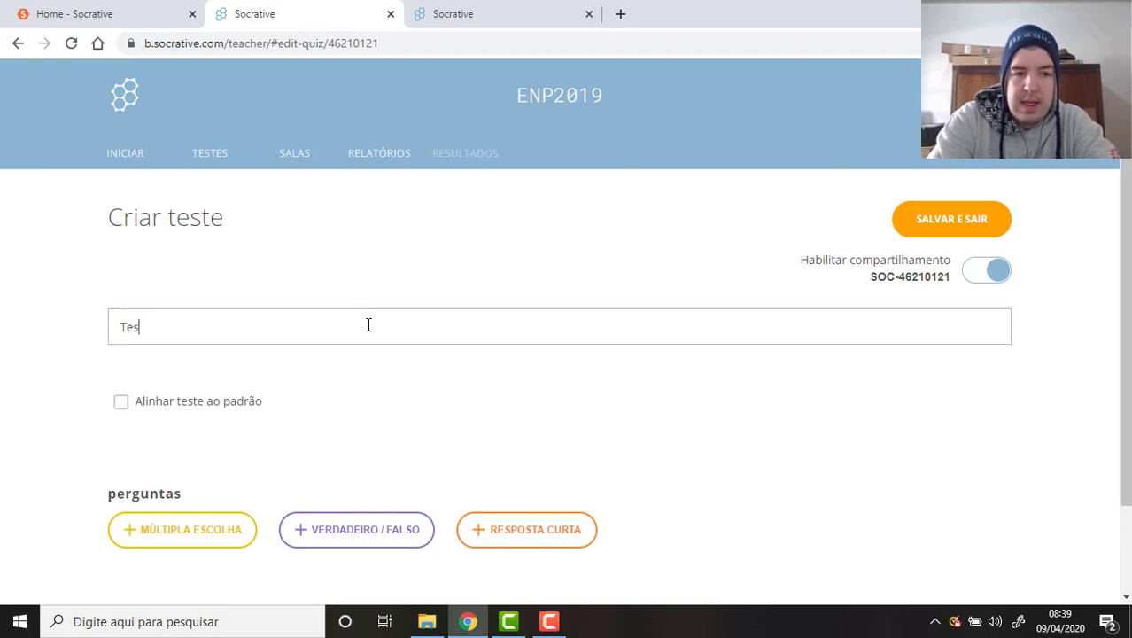
pyautogui.write('te Prova A Te')
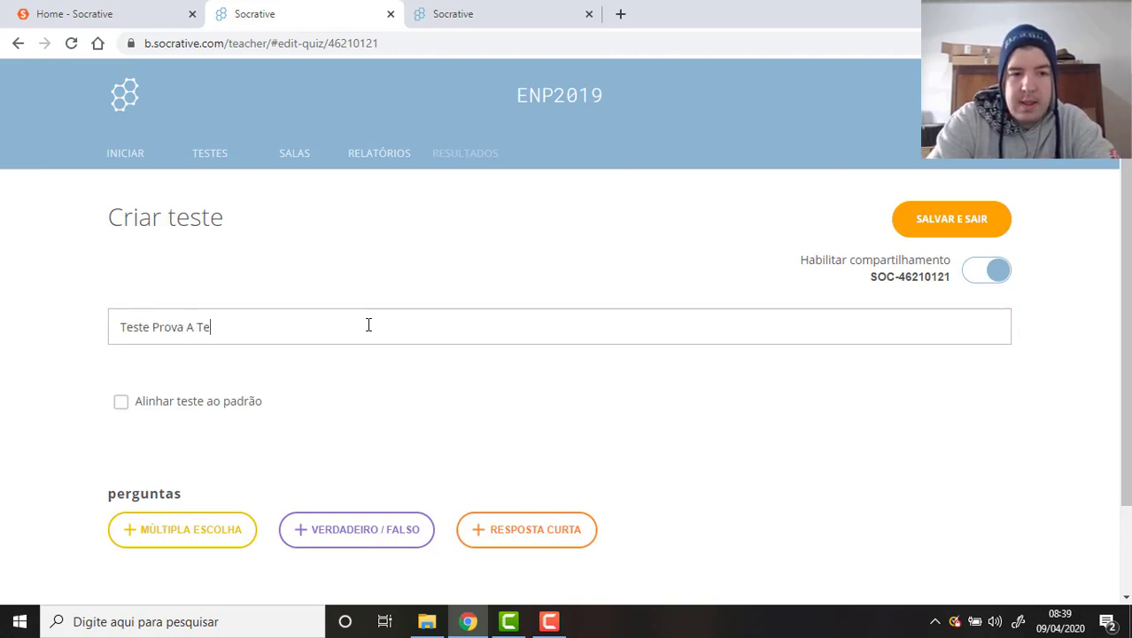
pyautogui.write('rceirão 2020')
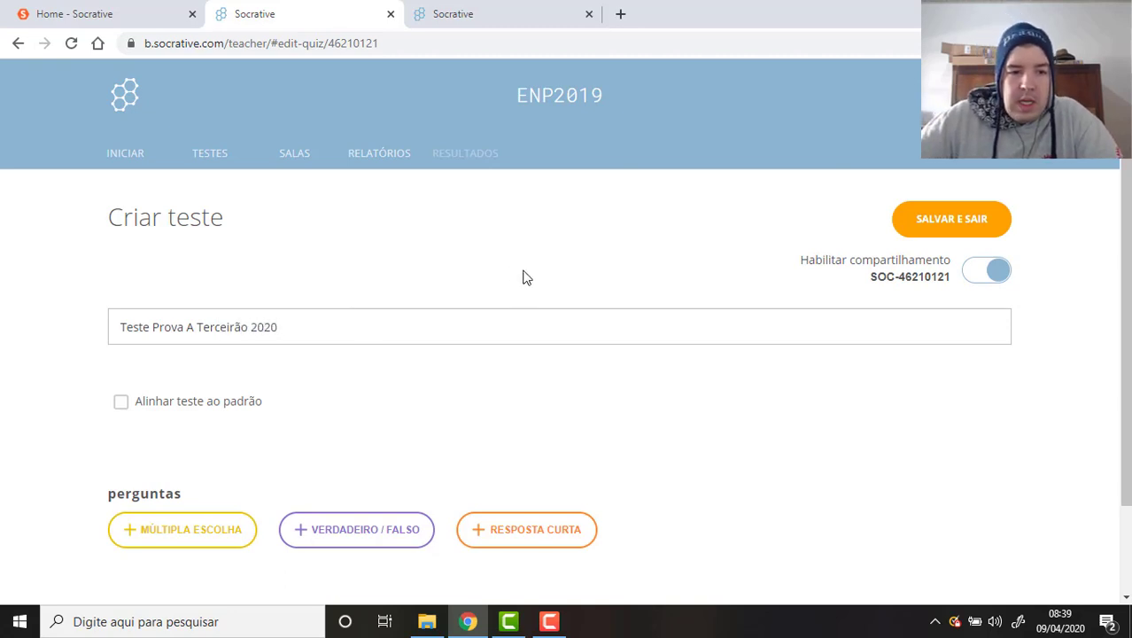
pyautogui.scroll(-2, 521, 277)
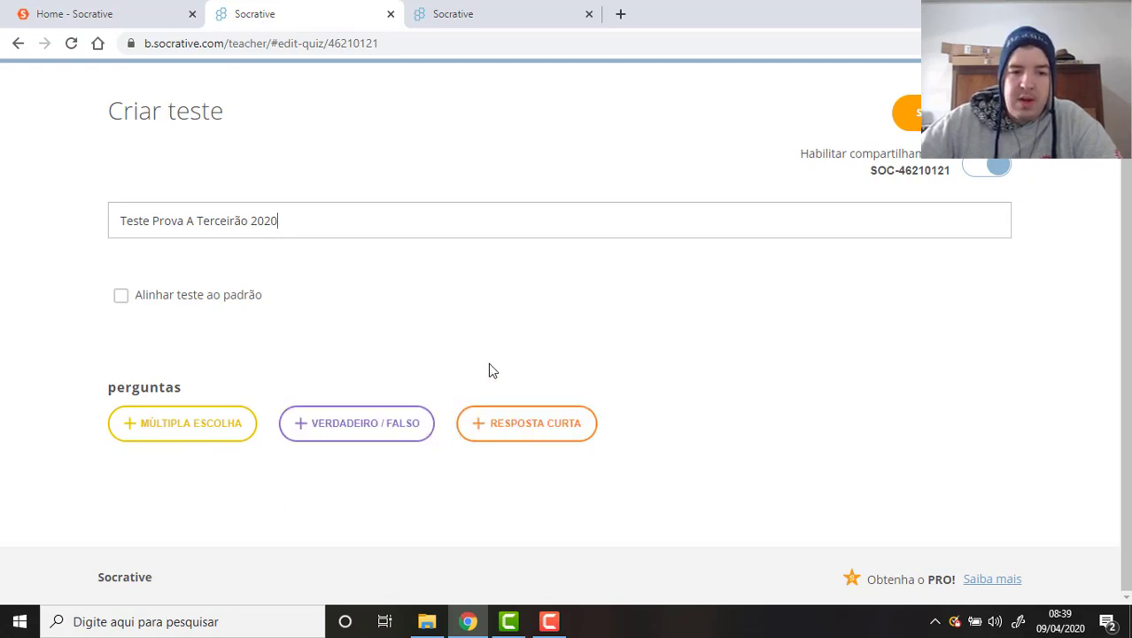
pyautogui.scroll(1, 485, 340)
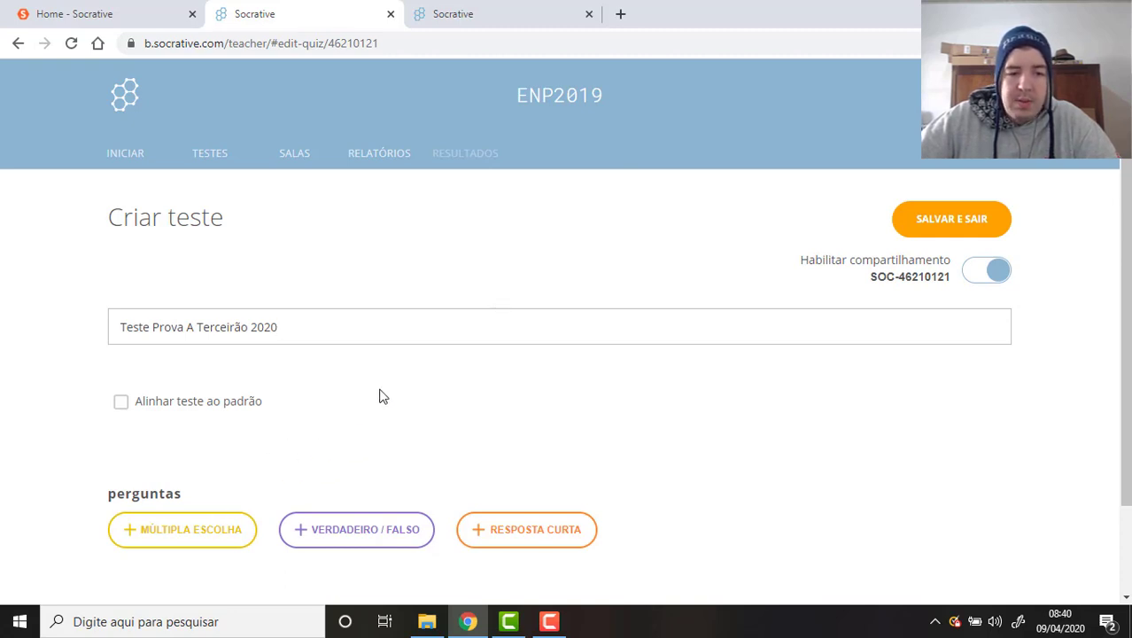
pyautogui.scroll(-1, 379, 394)
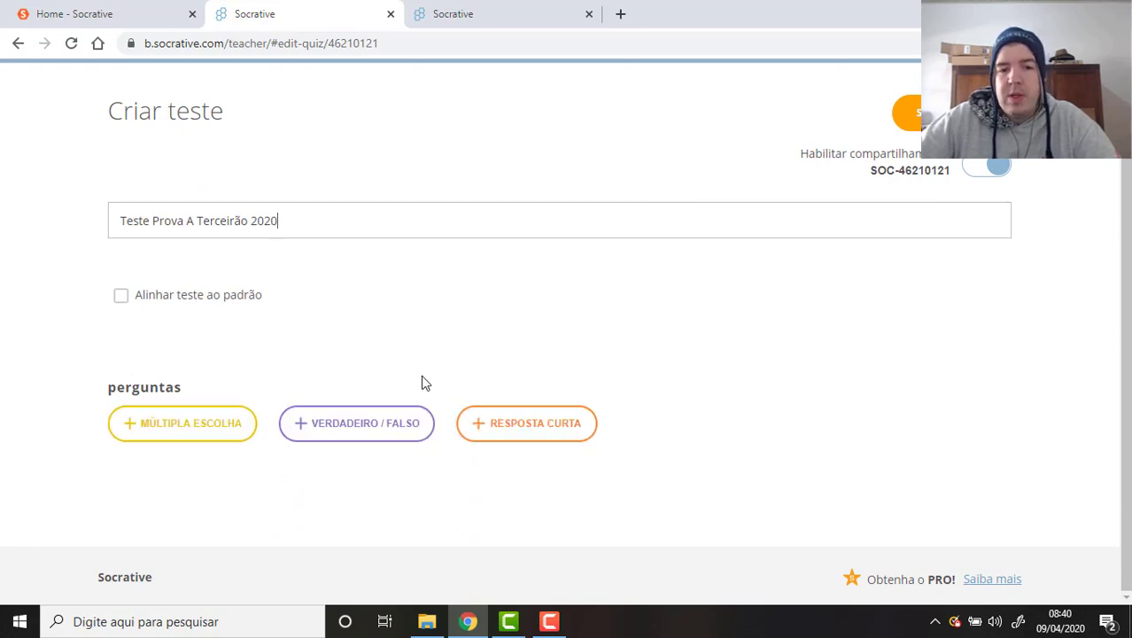
# Add a multiple-choice question with the Frequência das Notas Musicais image attached.
pyautogui.click(207, 424)
pyautogui.scroll(-3, 543, 166)
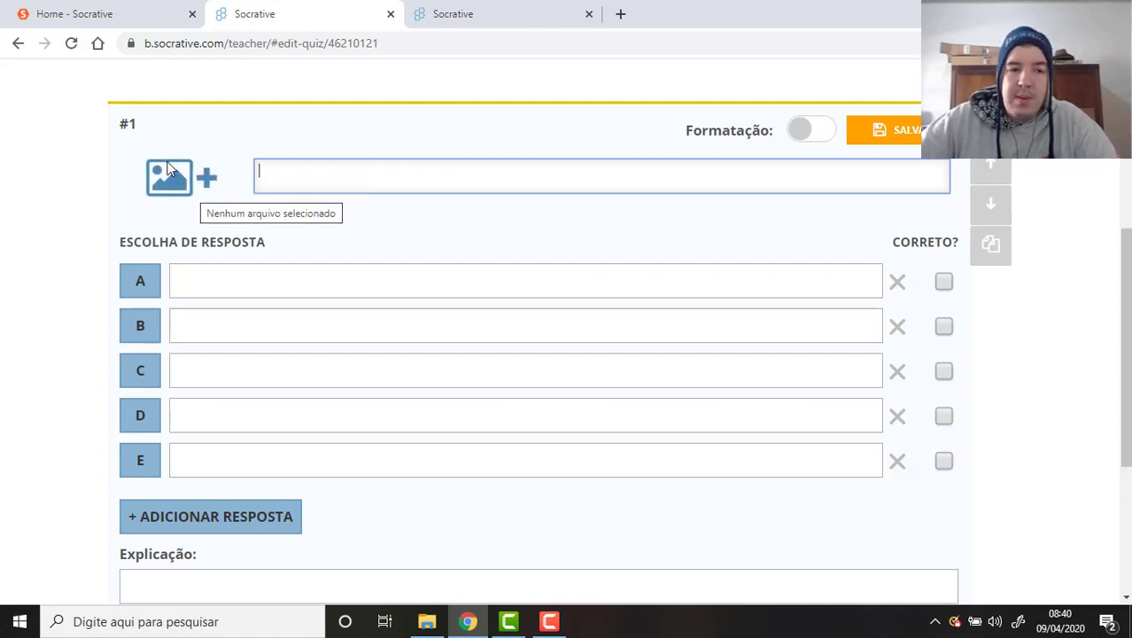
pyautogui.click(188, 186)
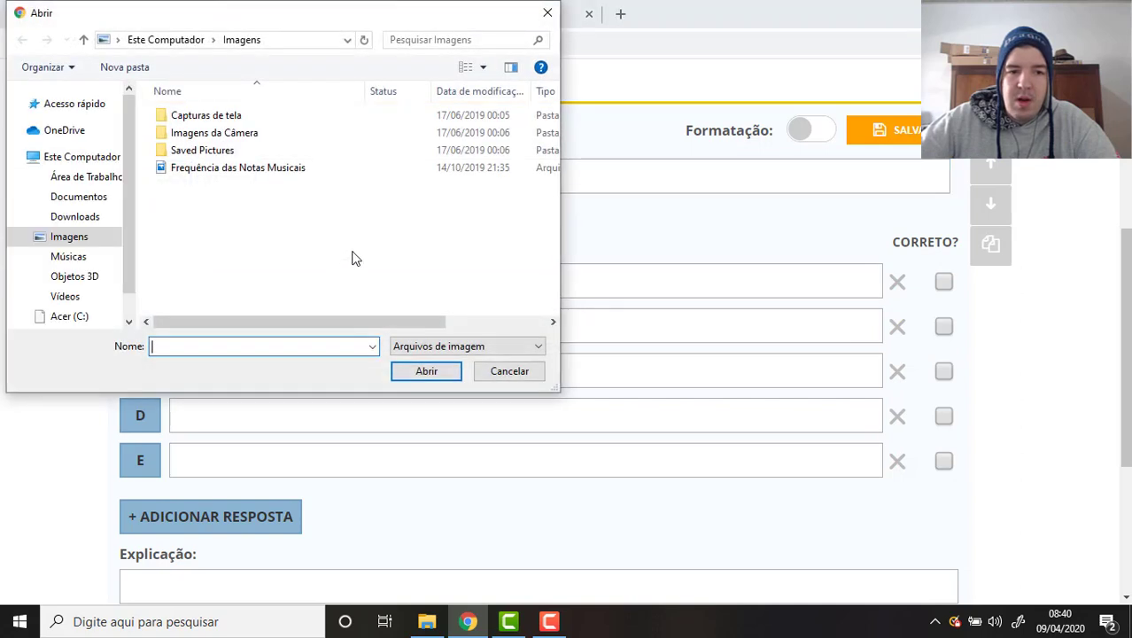
pyautogui.click(275, 170)
pyautogui.doubleClick(275, 170)
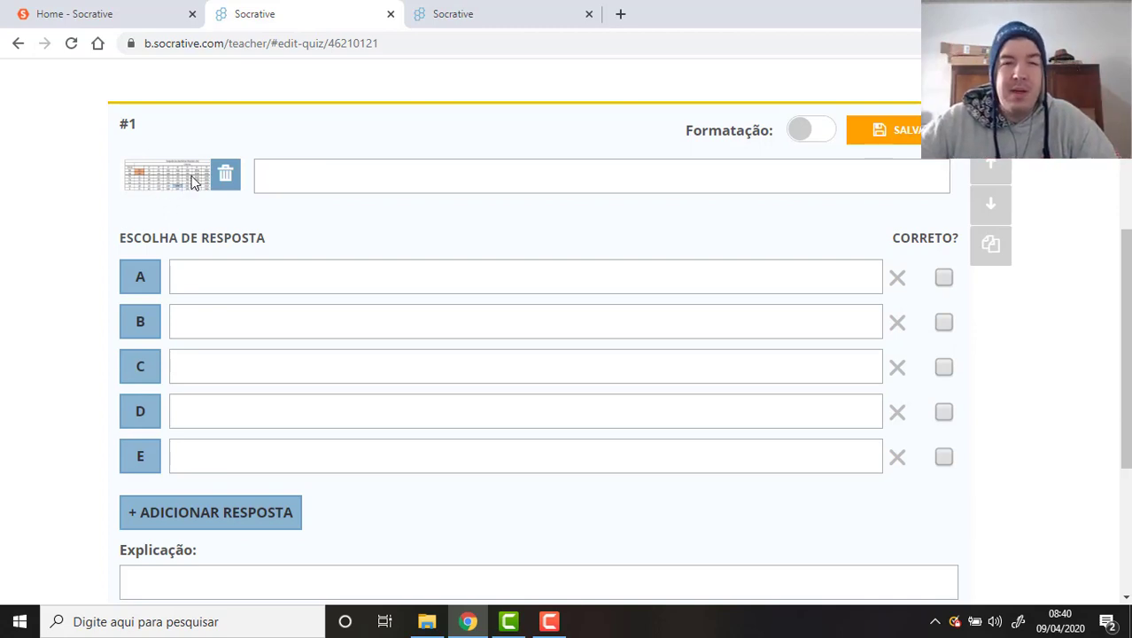
# Start the question text asking the frequency of Lá in the second octave.
pyautogui.click(335, 167)
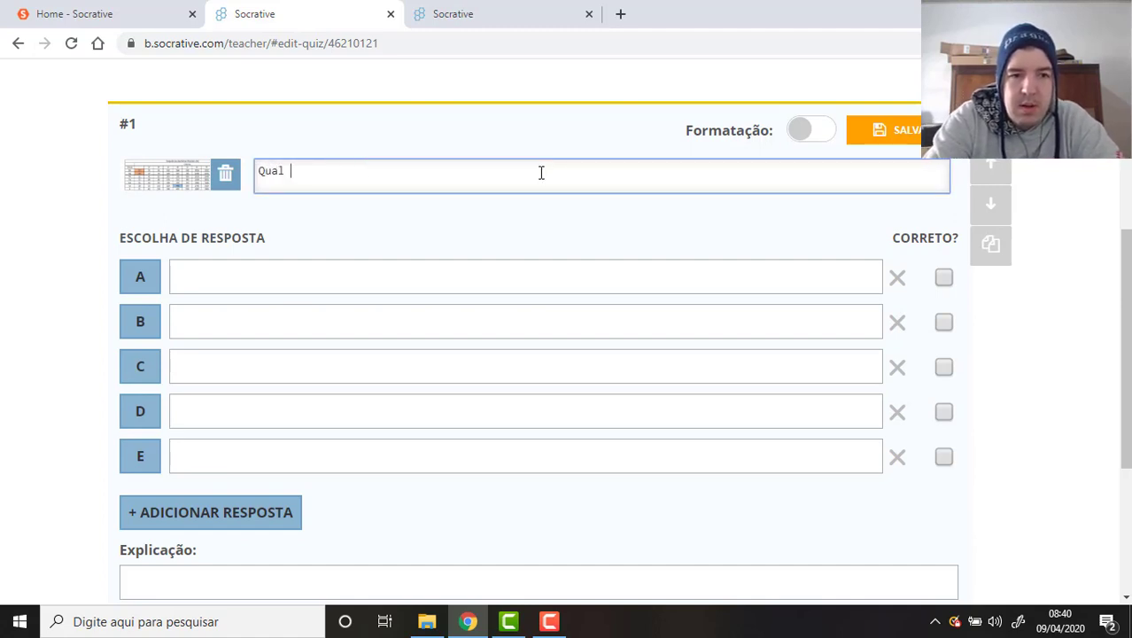
pyautogui.write('Qual a nota')
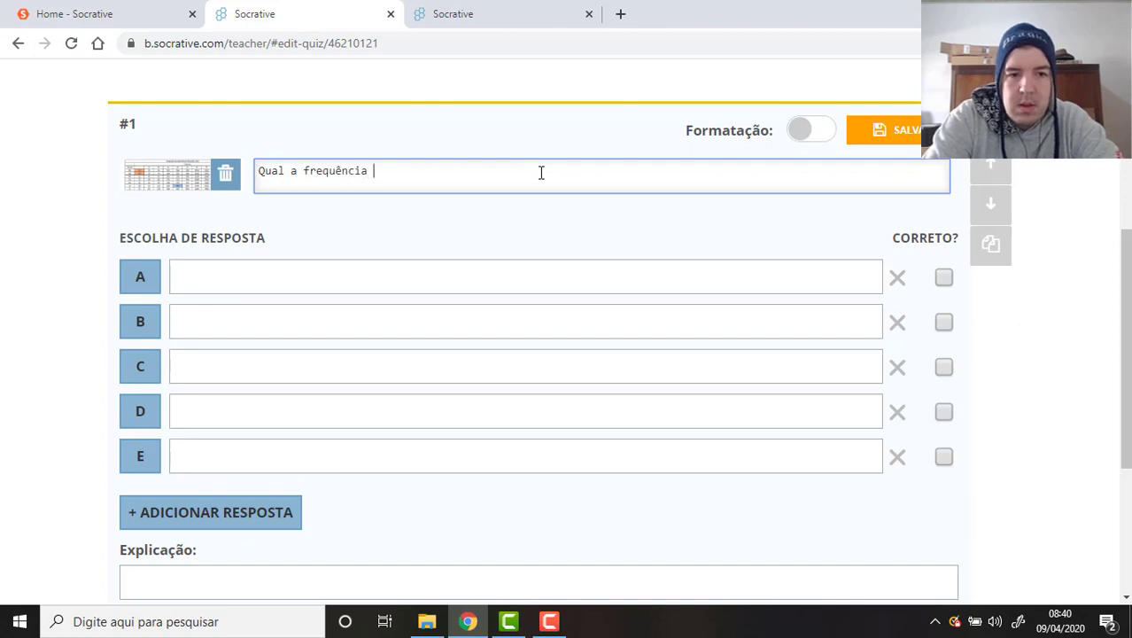
pyautogui.write('da nota Lá na')
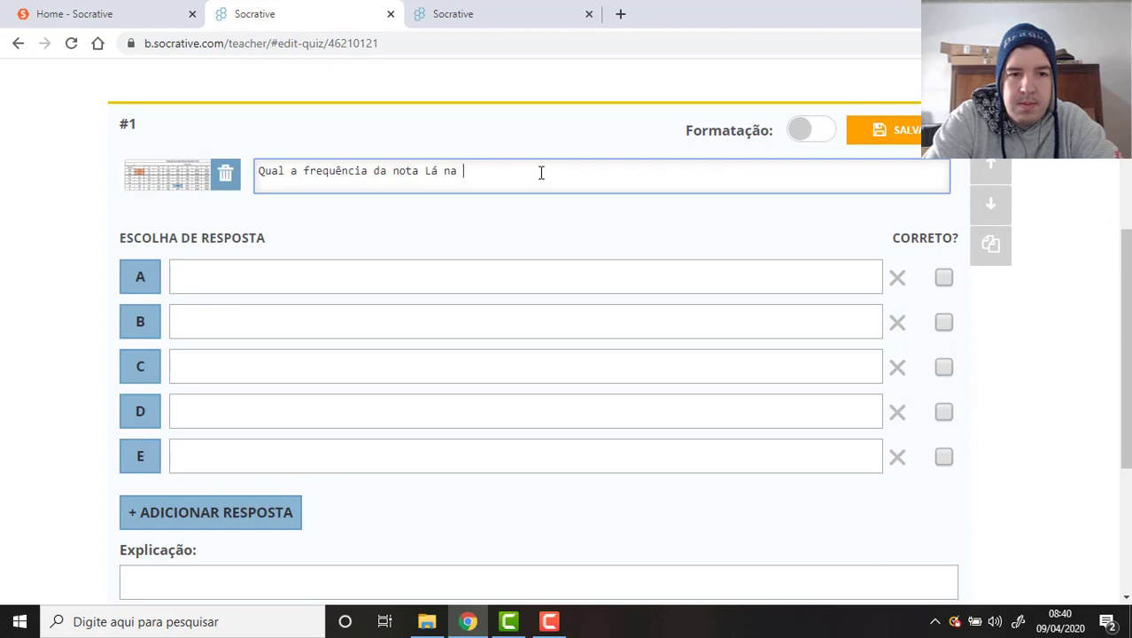
pyautogui.write(' segunda oitava?')
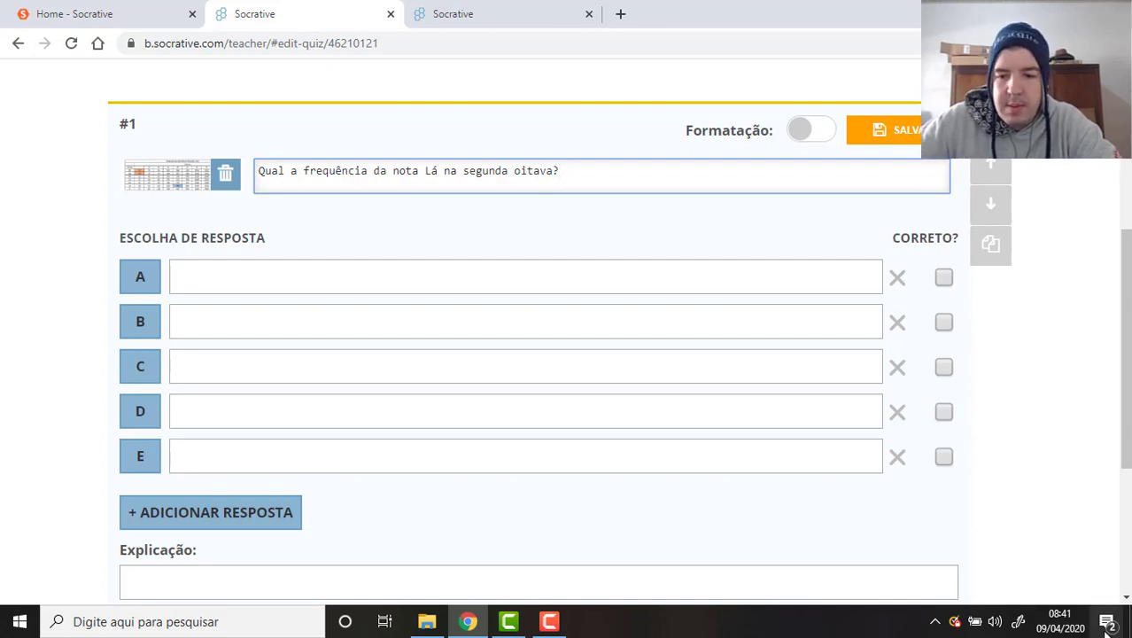
# View the note-frequency table PNG in Photos, then go back to the Chrome quiz editor.
pyautogui.click(425, 623)
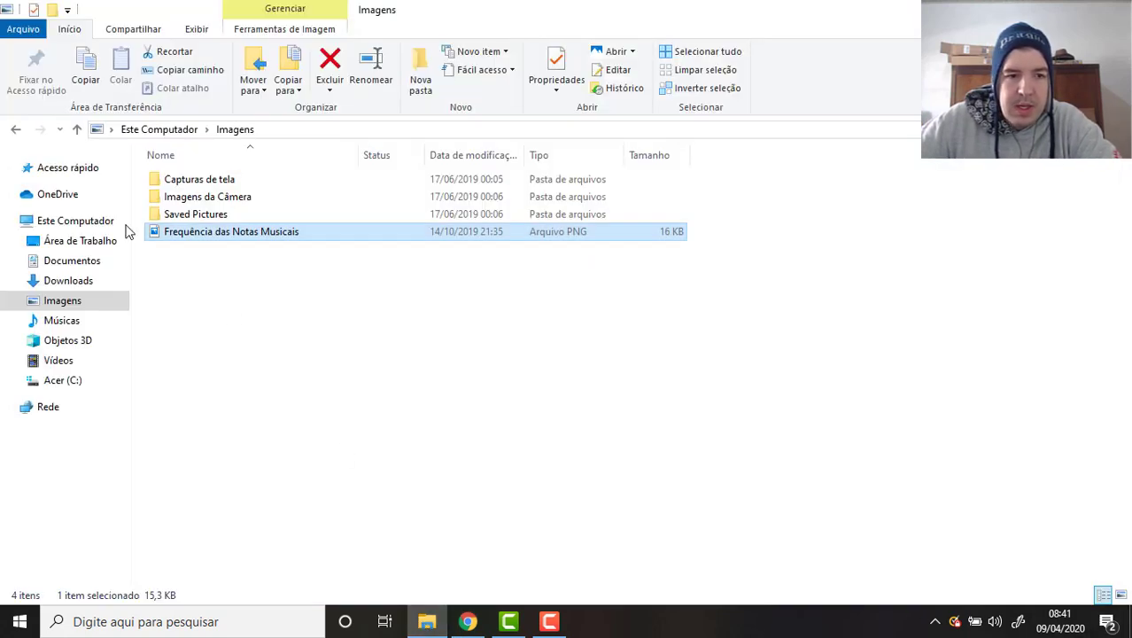
pyautogui.doubleClick(226, 239)
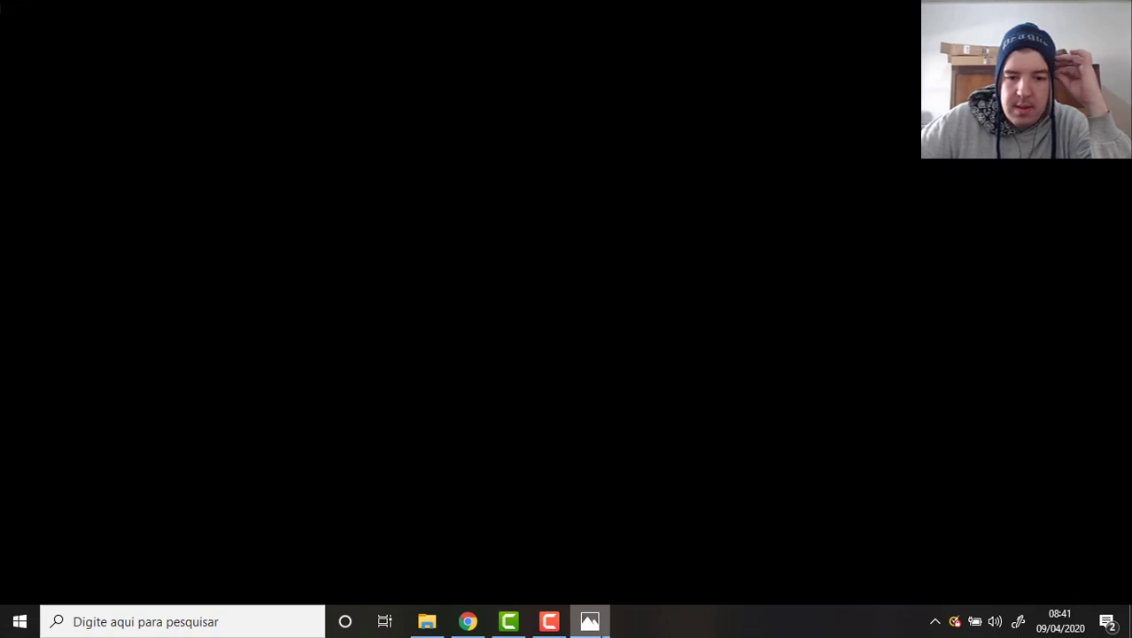
pyautogui.click(590, 620)
pyautogui.click(589, 620)
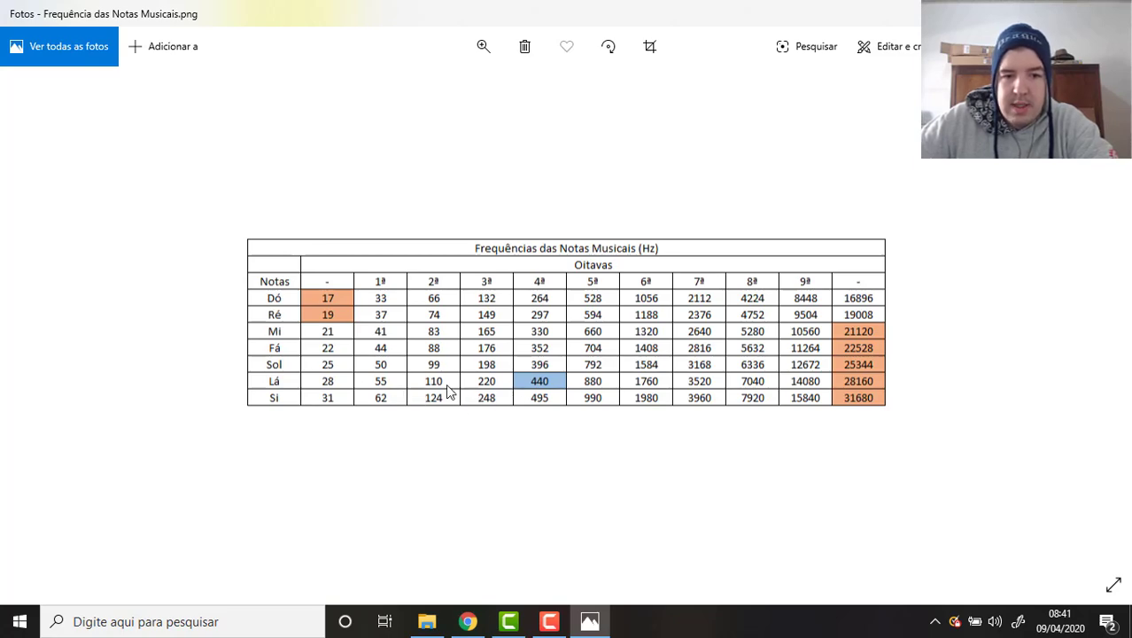
pyautogui.hotkey('alt', 'Tab')
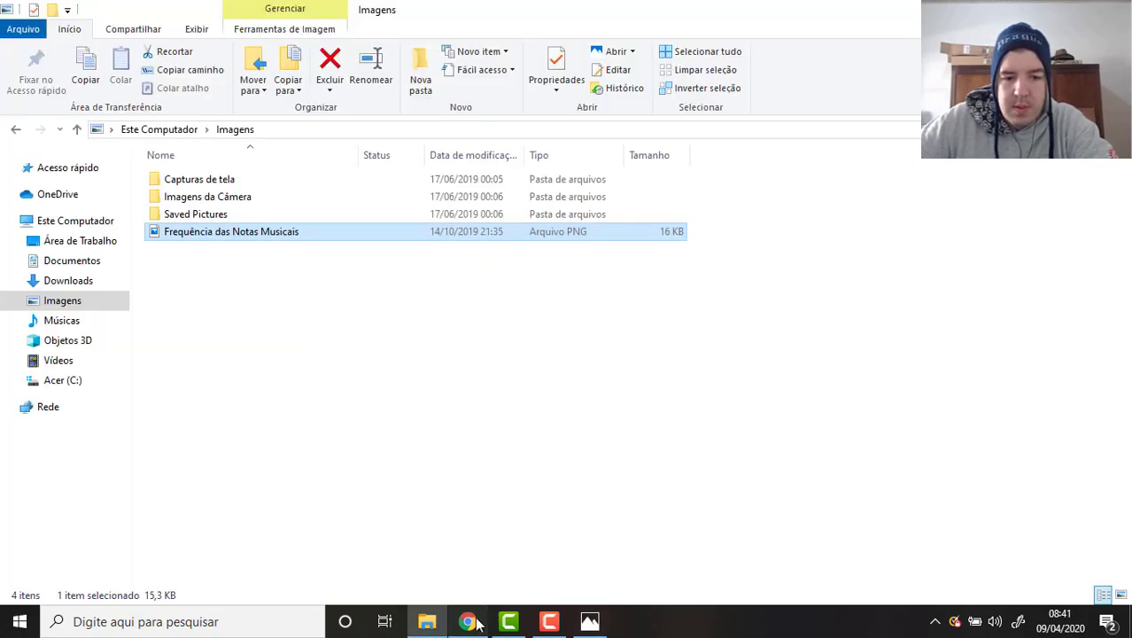
pyautogui.click(468, 621)
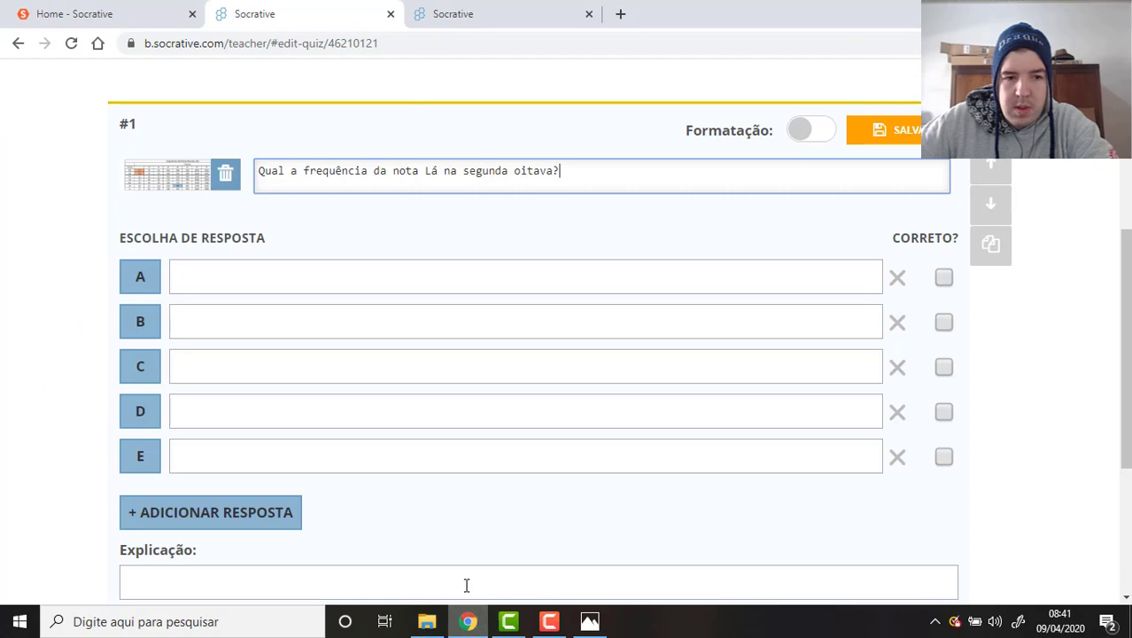
# Check the frequency table photo and enter 110 as answer A.
pyautogui.click(300, 280)
pyautogui.hotkey('alt', 'Tab')
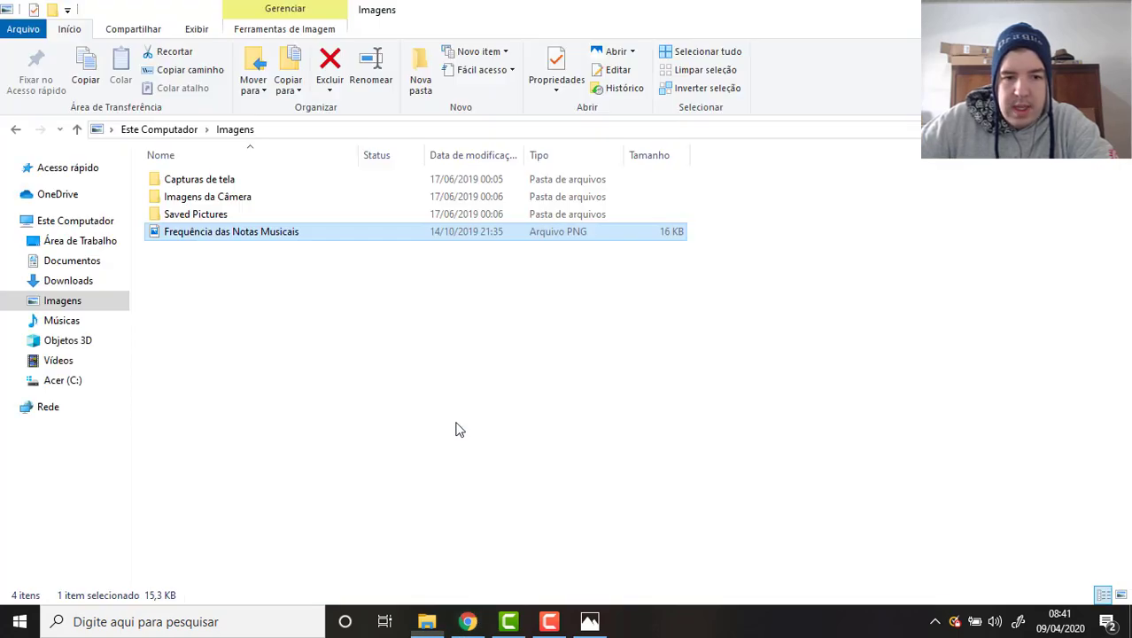
pyautogui.hotkey('alt', 'Tab')
pyautogui.hotkey('alt', 'Tab')
pyautogui.press('Tab')
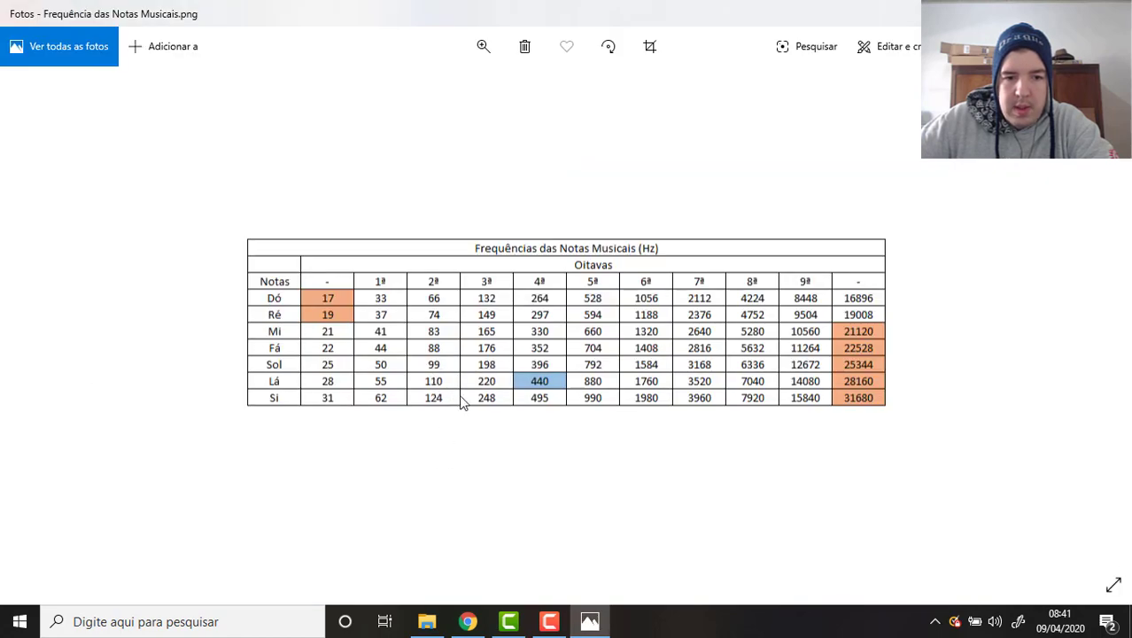
pyautogui.hotkey('alt', 'Tab')
pyautogui.write('11')
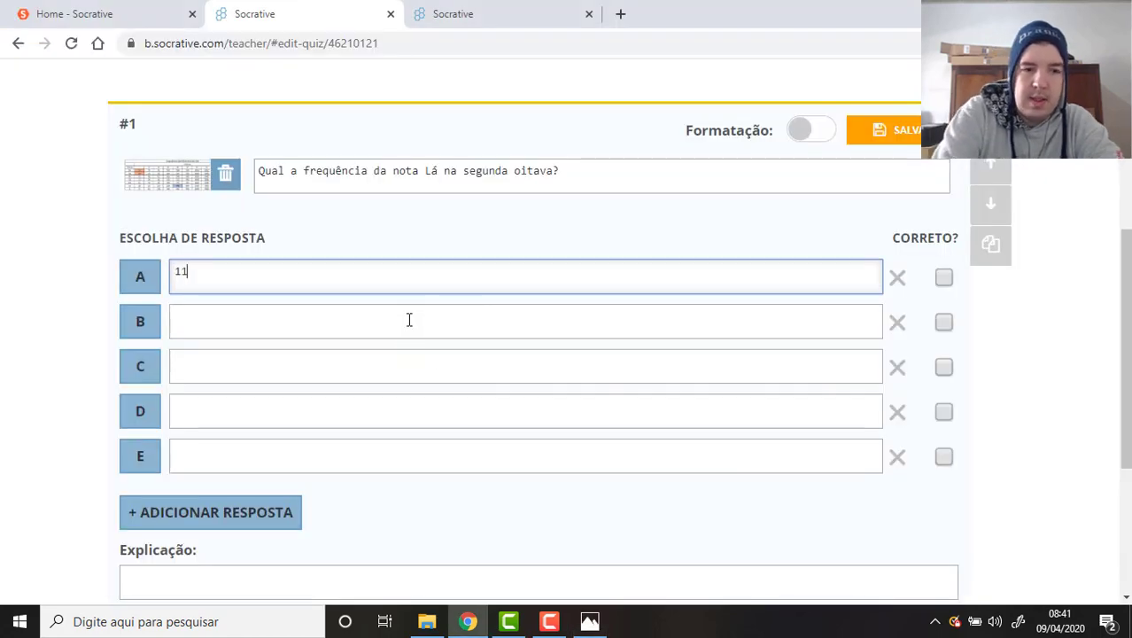
pyautogui.write('0')
pyautogui.press('Return')
pyautogui.write('2')
pyautogui.press('BackSpace')
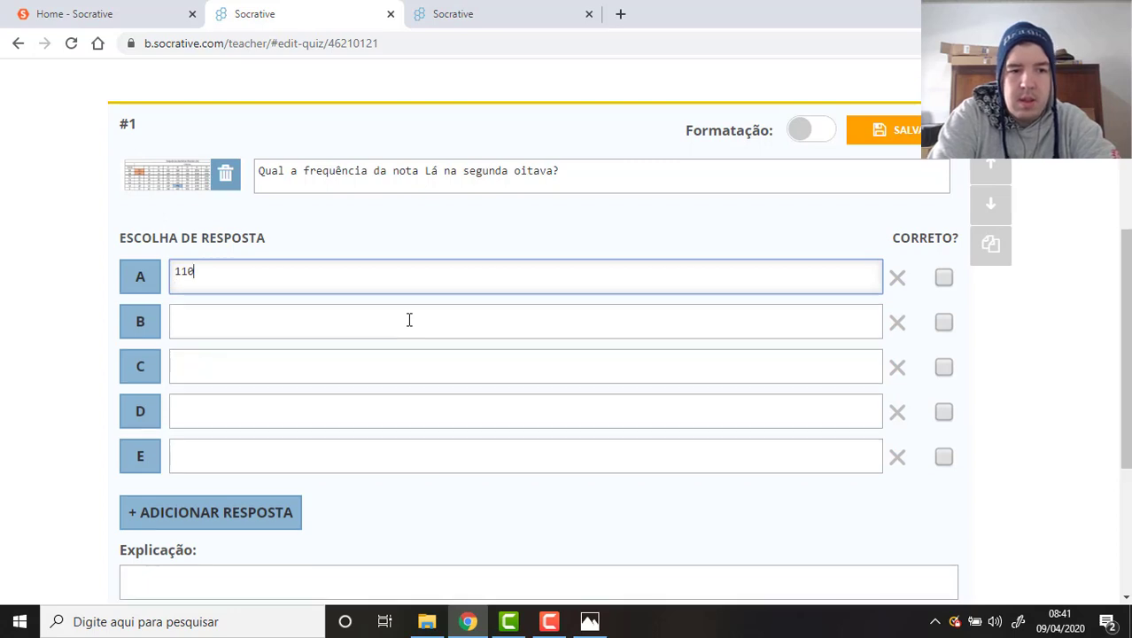
# Fill answers B to E with 220, 440, 880 and 1000.
pyautogui.press('Tab')
pyautogui.write('220')
pyautogui.press('Tab')
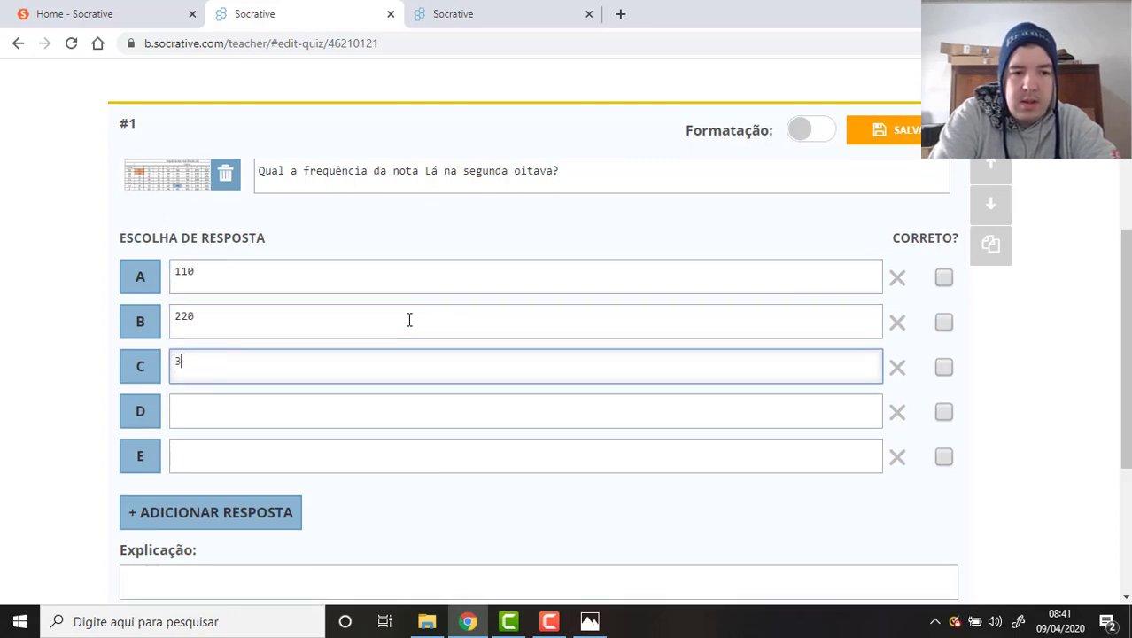
pyautogui.write('440')
pyautogui.press('Tab')
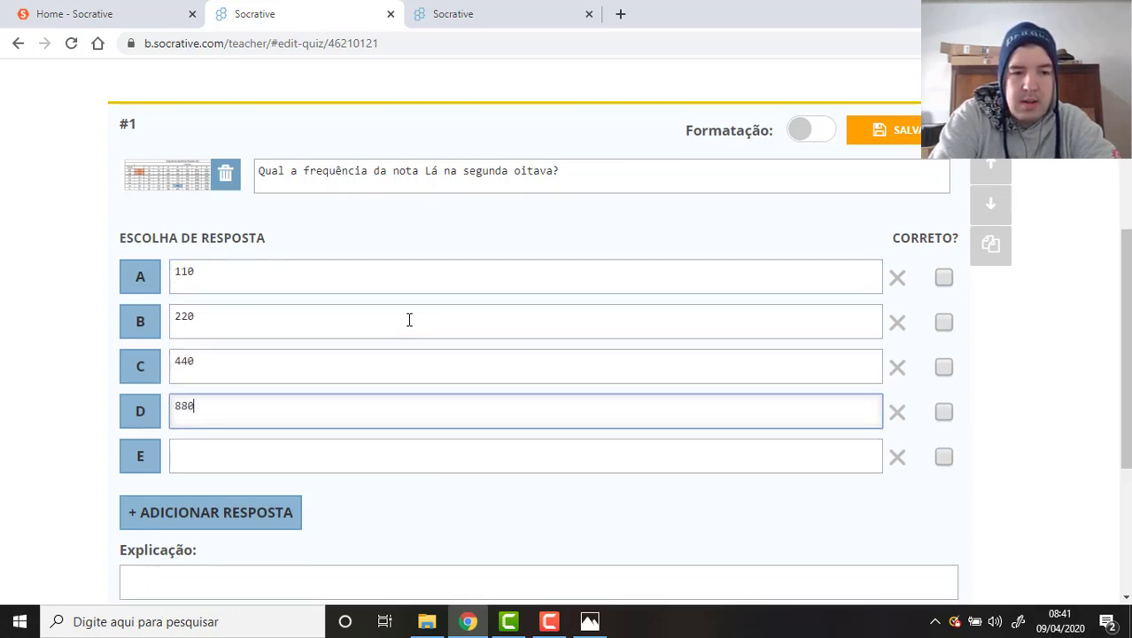
pyautogui.press('Tab')
pyautogui.write('1000')
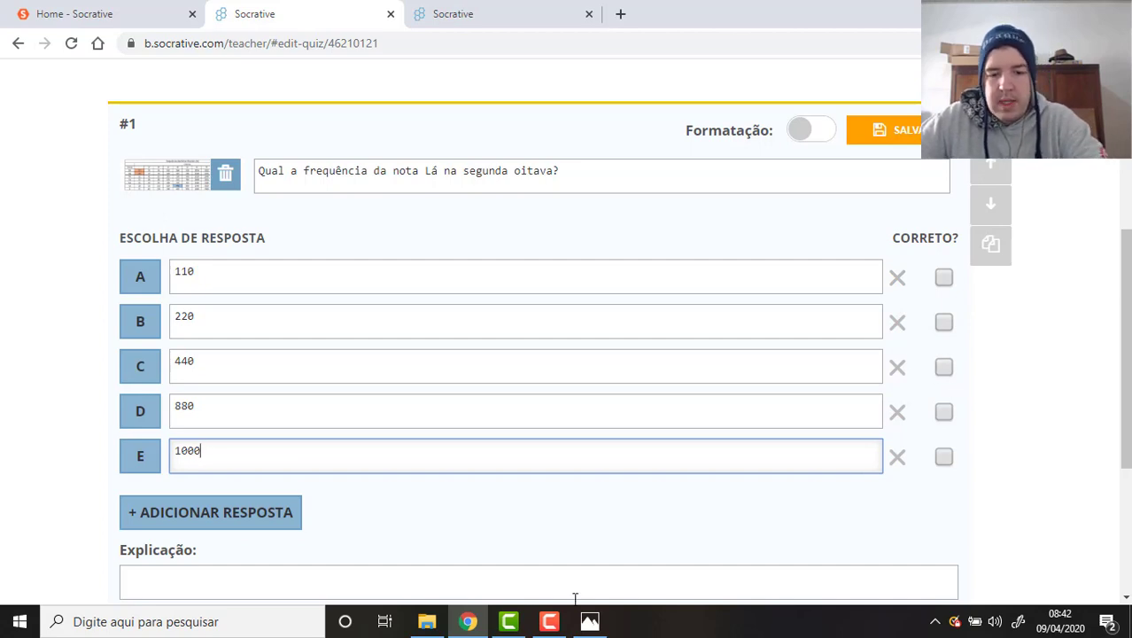
# Recheck the table and mark answer A, 110, as Correto.
pyautogui.click(589, 620)
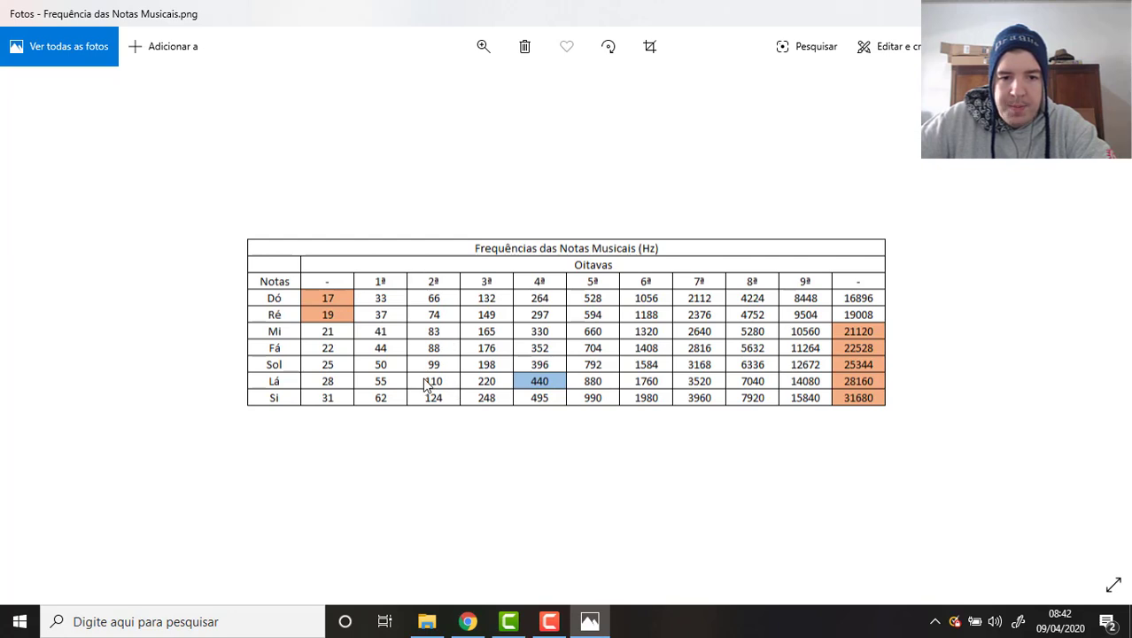
pyautogui.hotkey('alt', 'Tab')
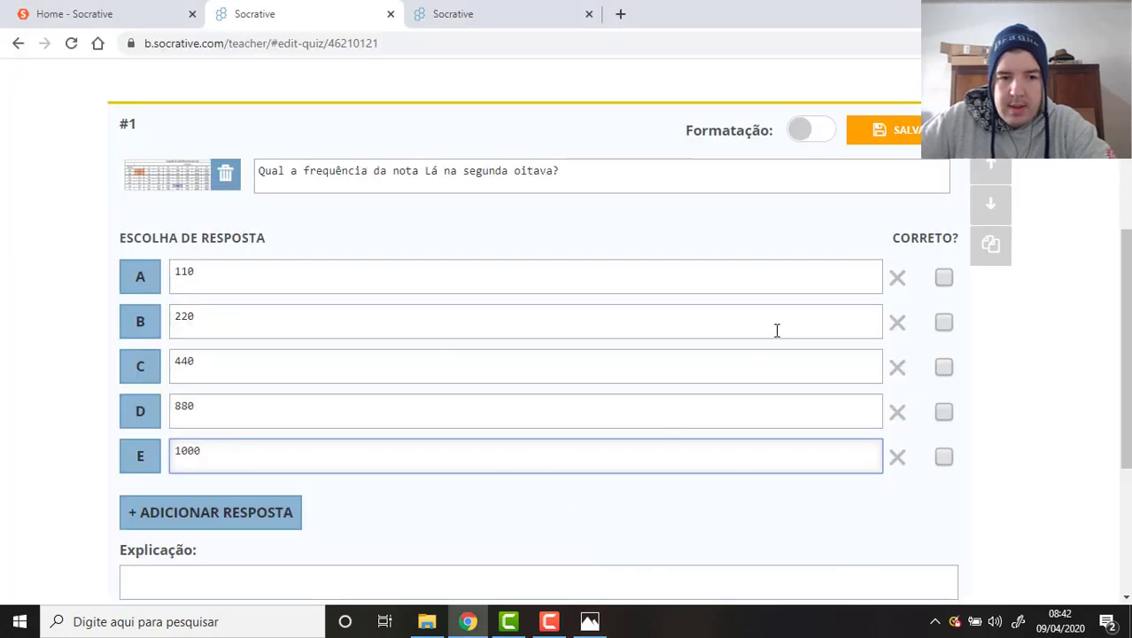
pyautogui.click(945, 278)
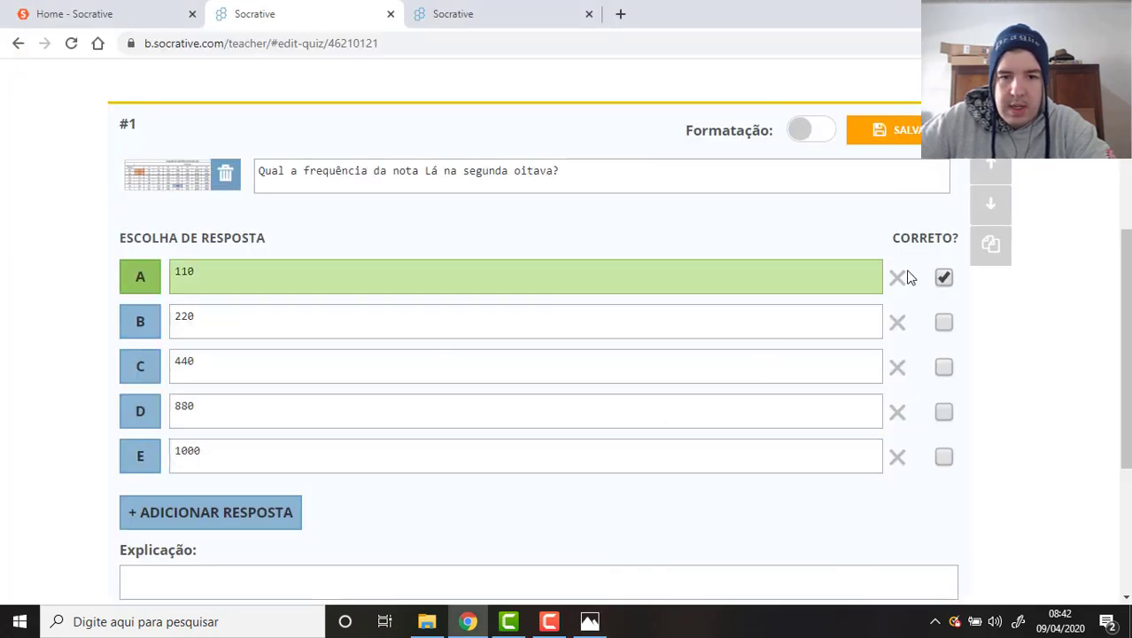
pyautogui.click(428, 273)
pyautogui.click(556, 177)
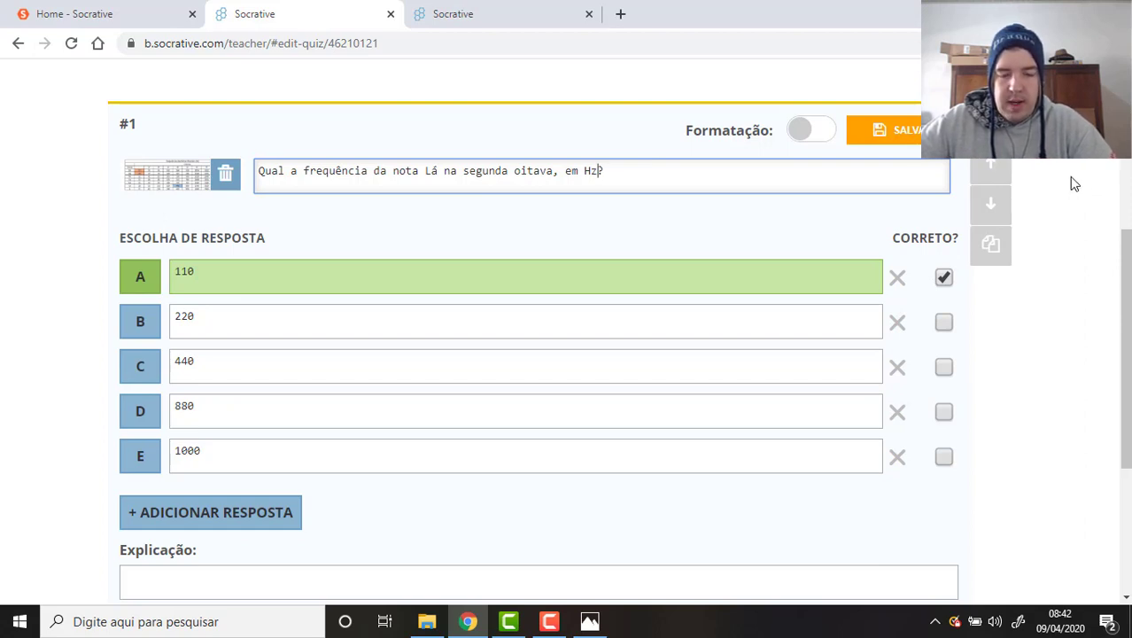
# End the question text as '…na segunda oitava, em Hz?'.
pyautogui.write('?')
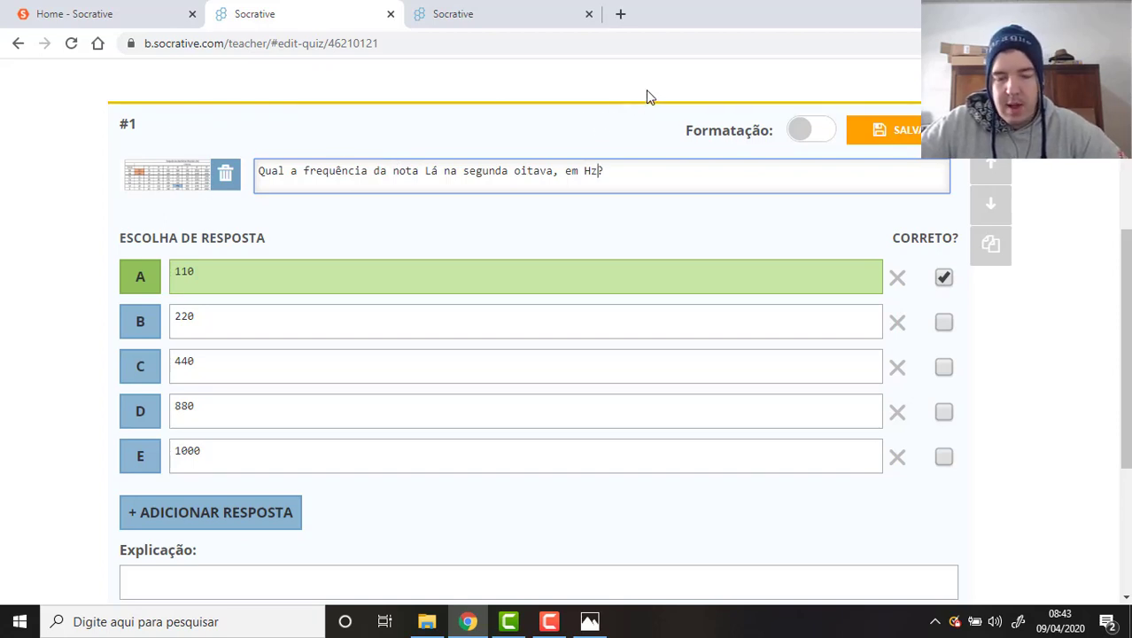
pyautogui.write('?')
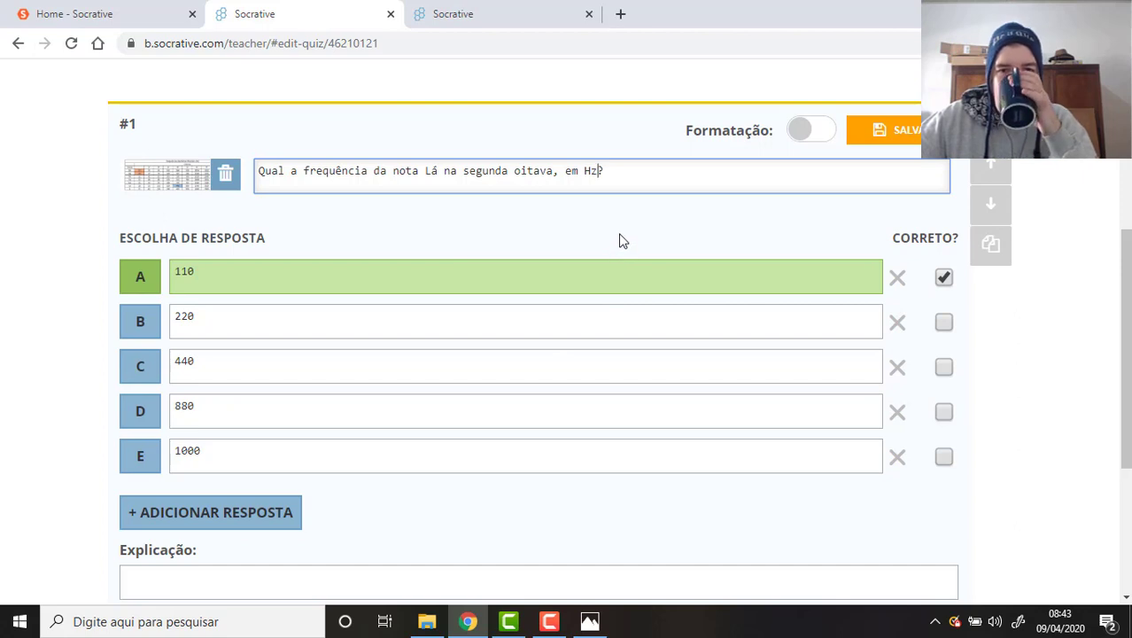
pyautogui.scroll(-1, 675, 317)
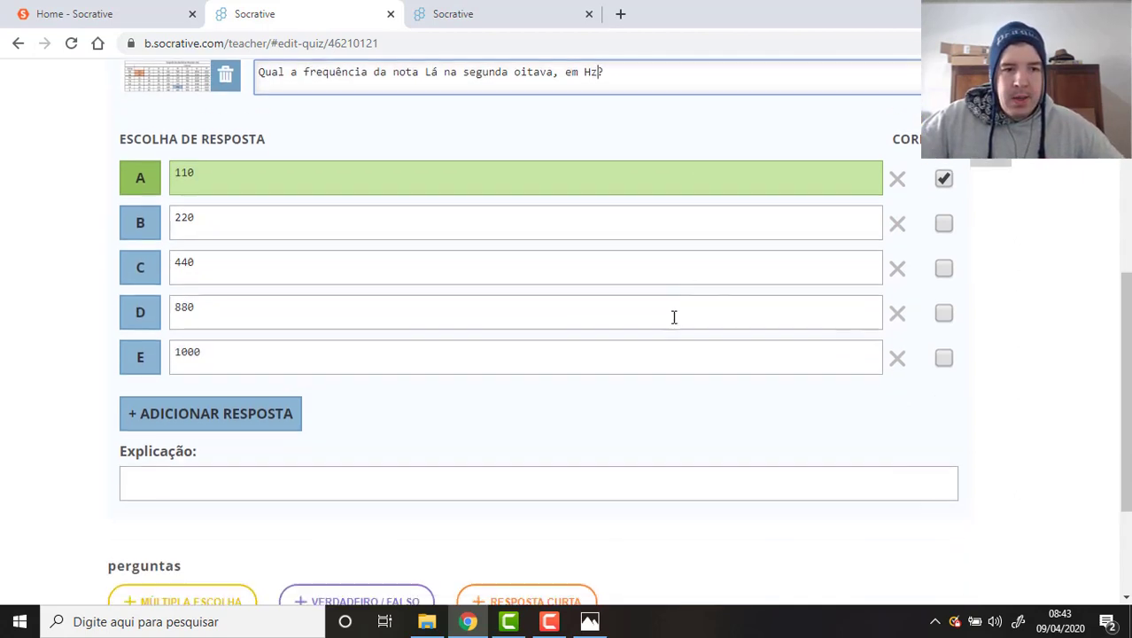
pyautogui.scroll(-2, 674, 318)
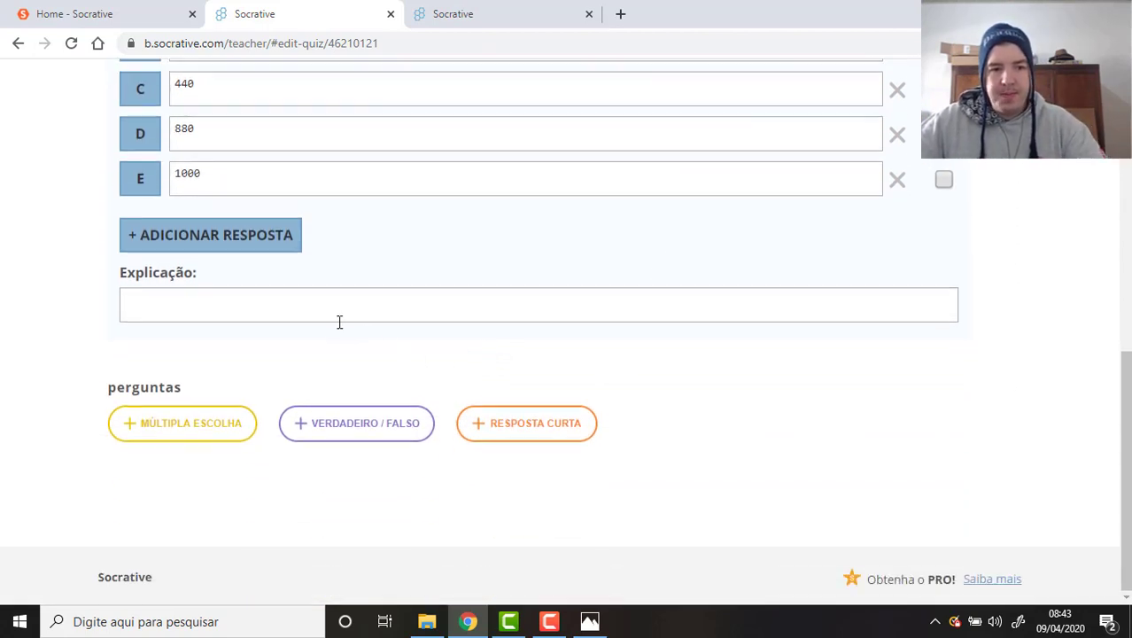
pyautogui.click(334, 310)
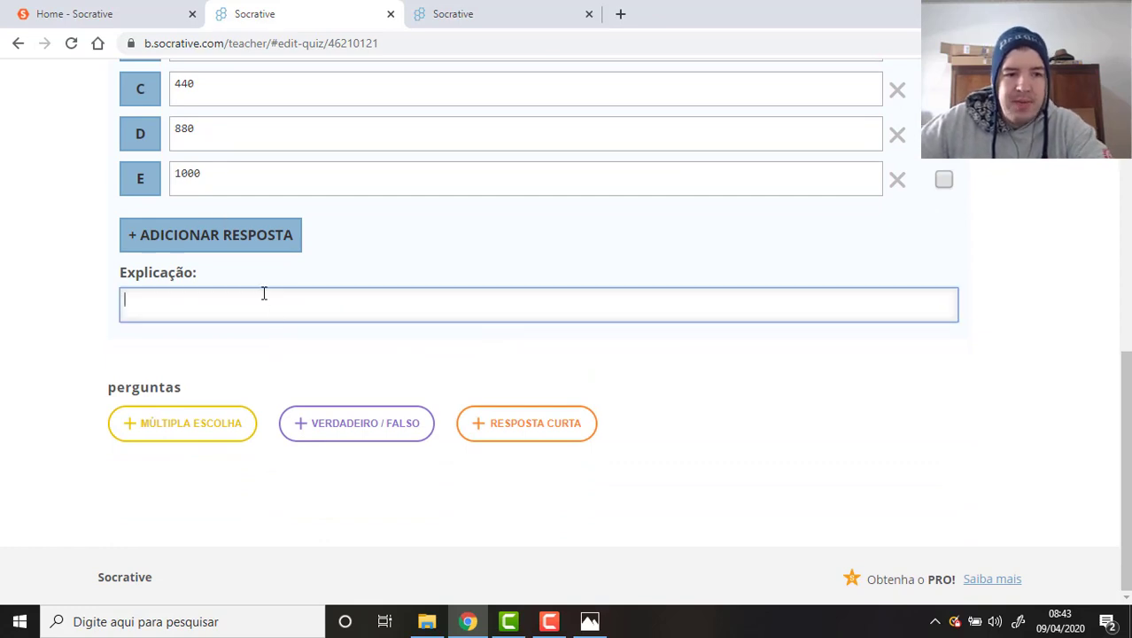
# Review the answers with 110 marked correct and save question #1.
pyautogui.scroll(2, 257, 319)
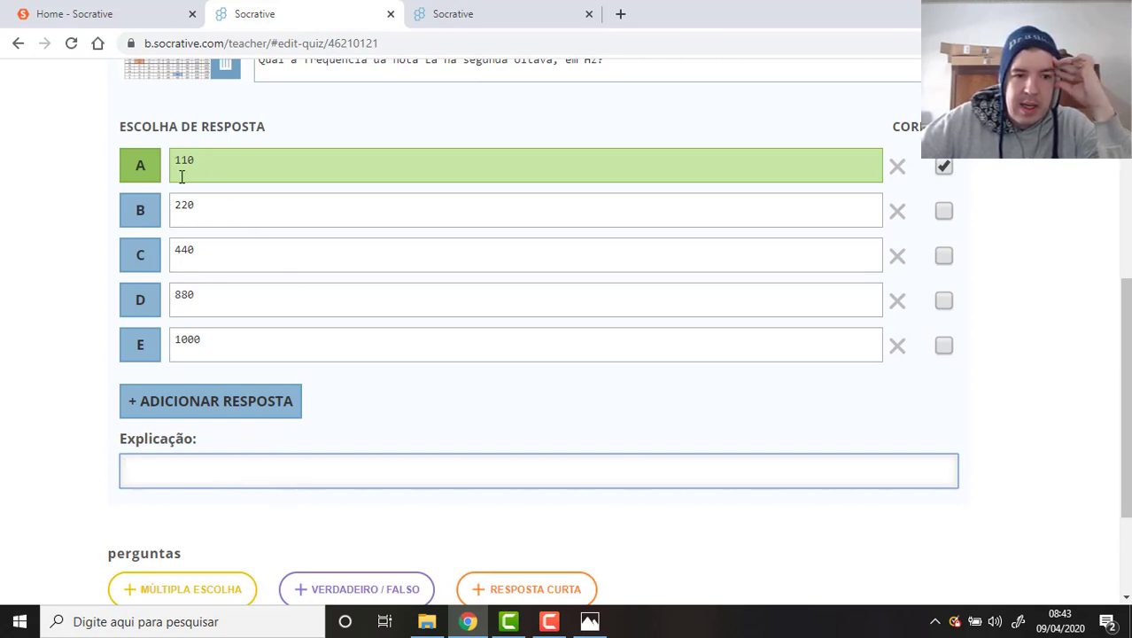
pyautogui.moveTo(197, 167); pyautogui.dragTo(147, 165)
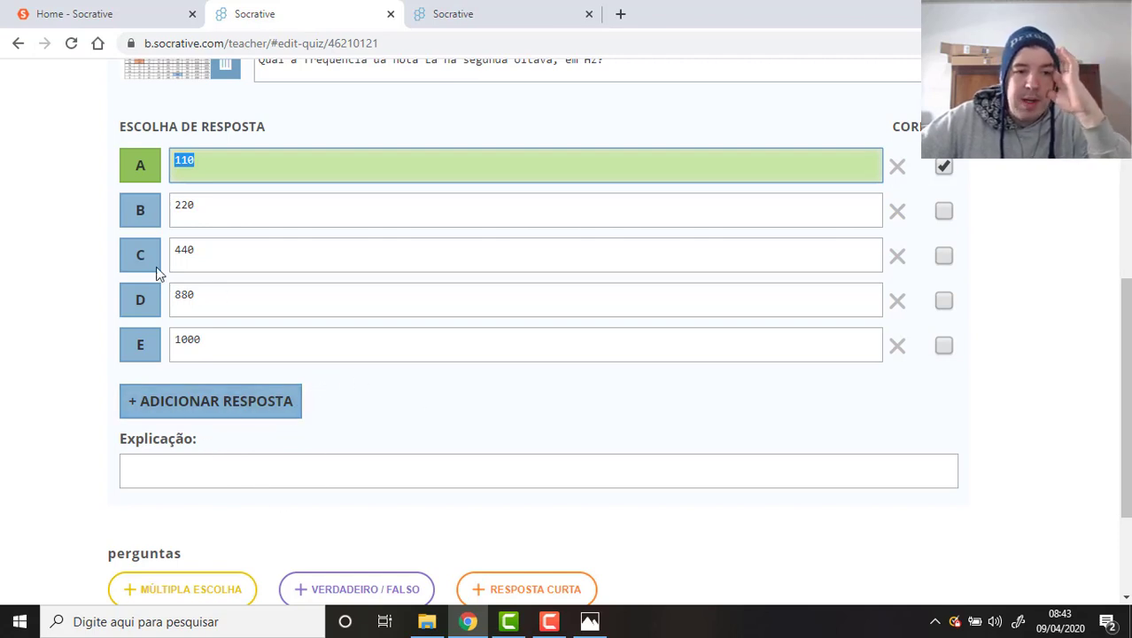
pyautogui.scroll(-2, 291, 416)
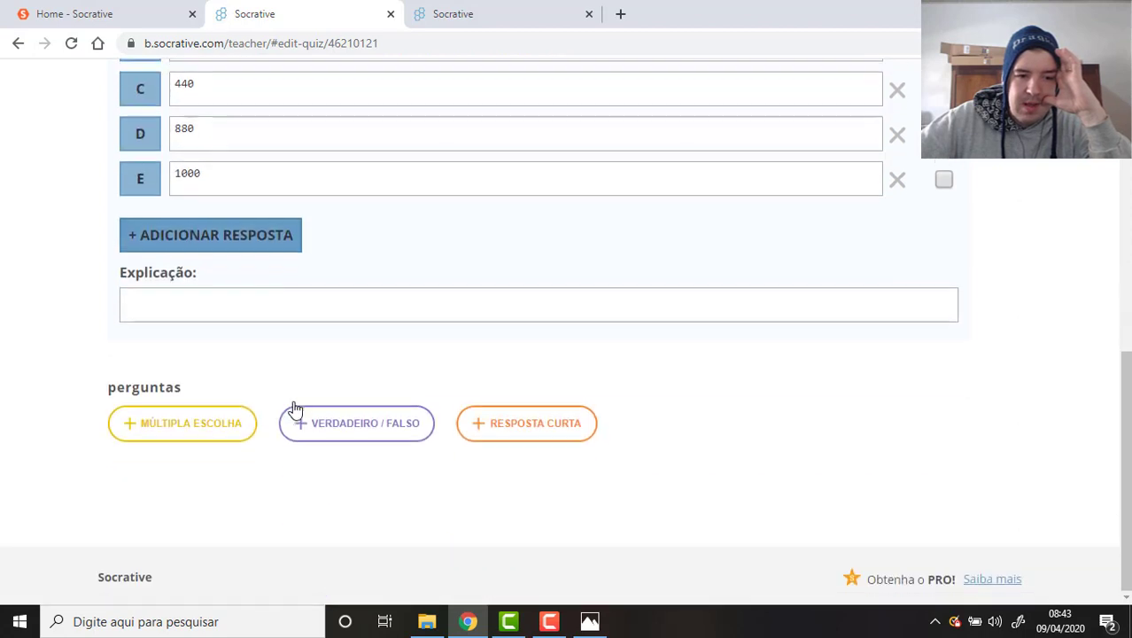
pyautogui.scroll(2, 709, 310)
pyautogui.scroll(4, 897, 340)
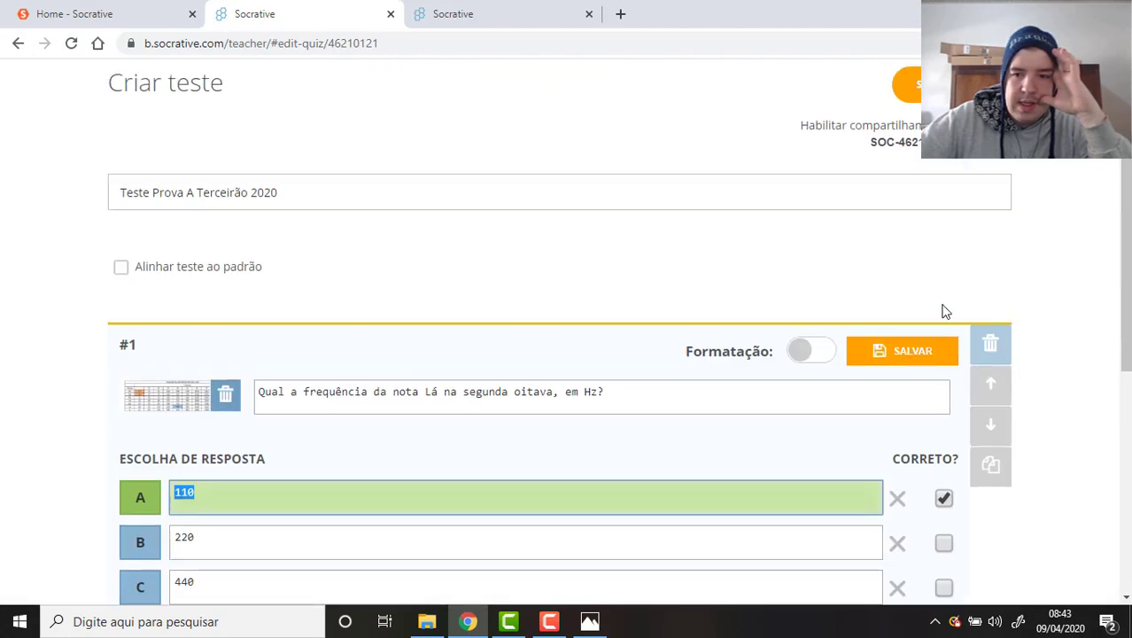
pyautogui.click(913, 355)
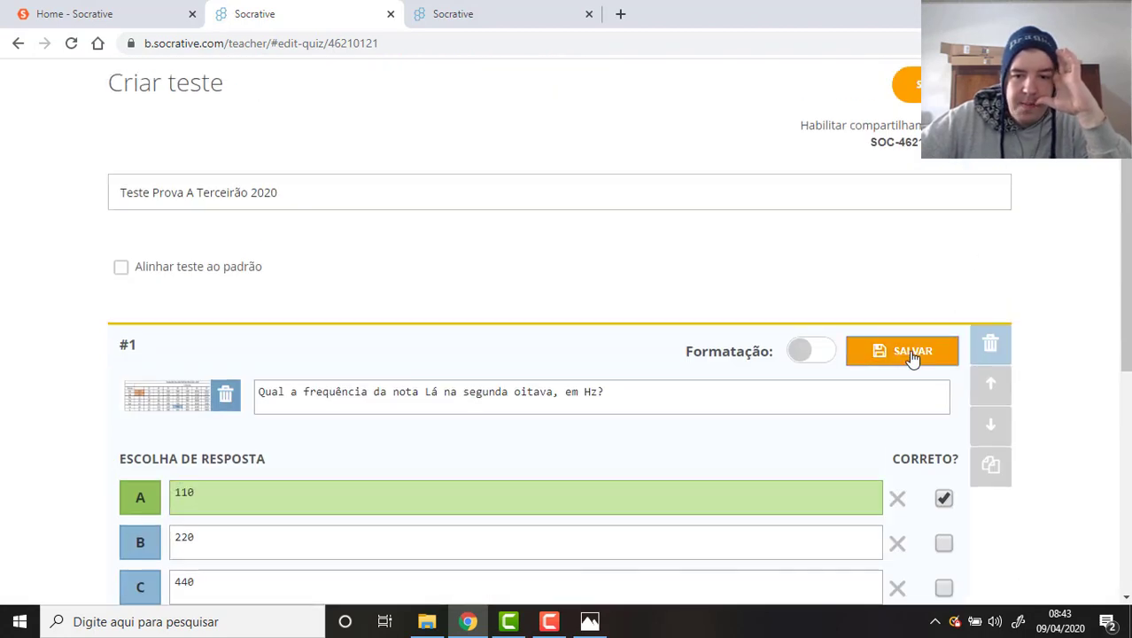
pyautogui.scroll(-4, 907, 419)
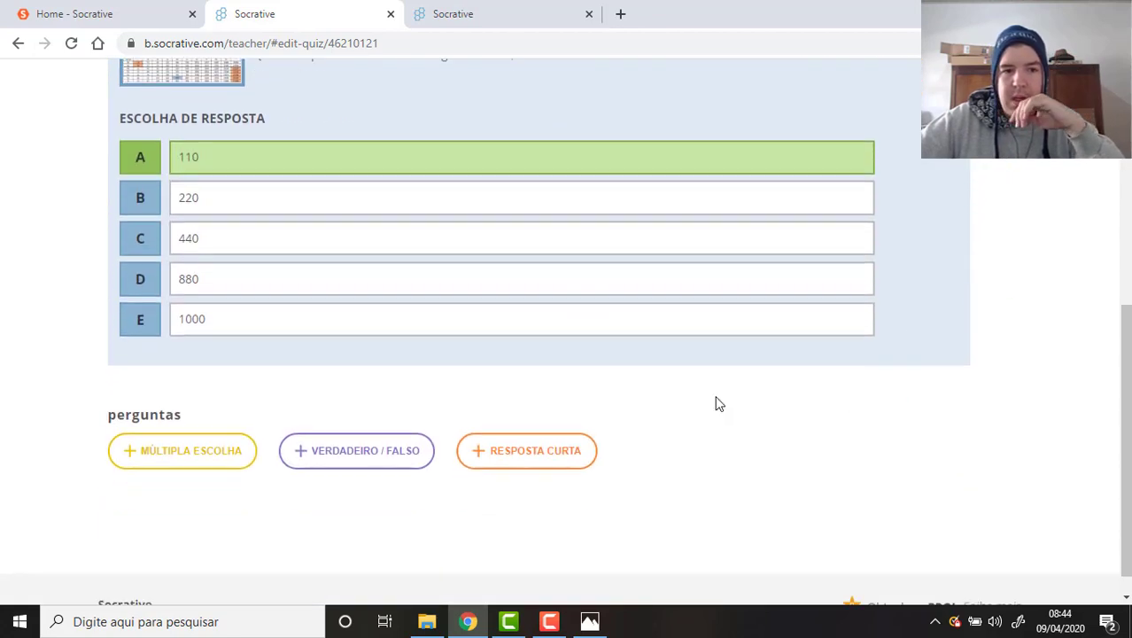
pyautogui.scroll(-1, 656, 387)
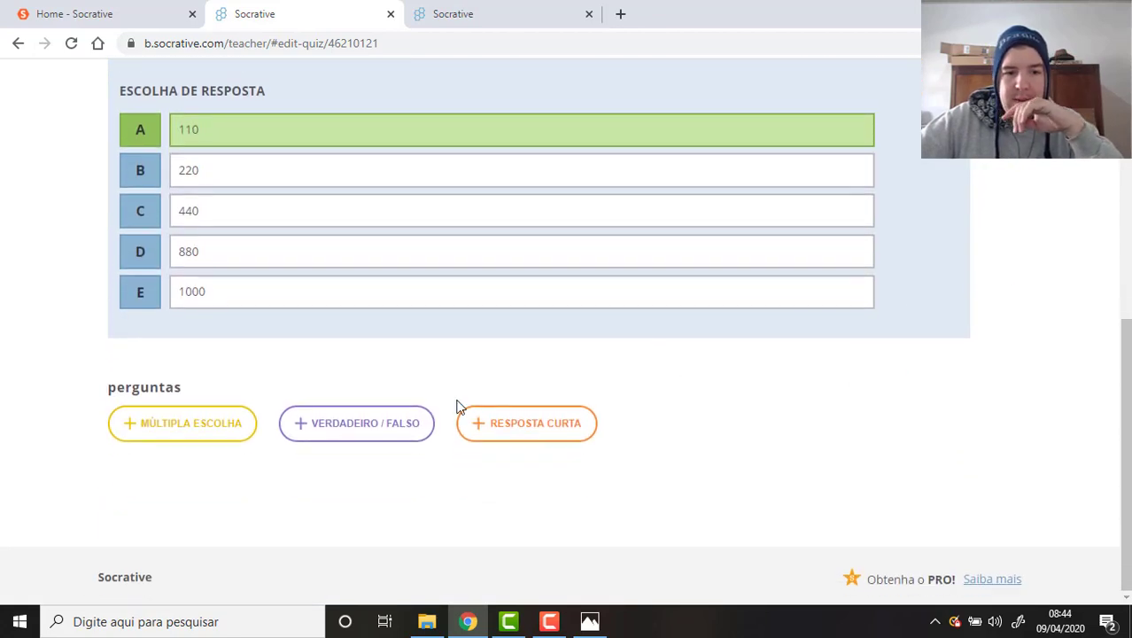
# Add and save short-answer question 'Explique o que são fontes de luz e quais as suas classificações.'.
pyautogui.click(558, 433)
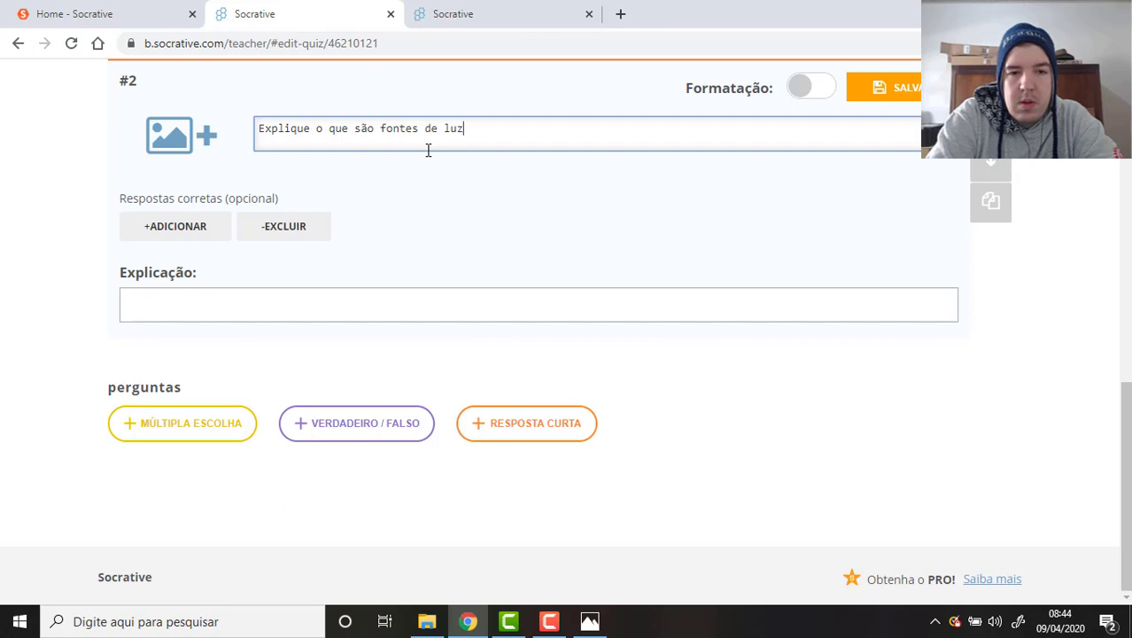
pyautogui.write('e quais as')
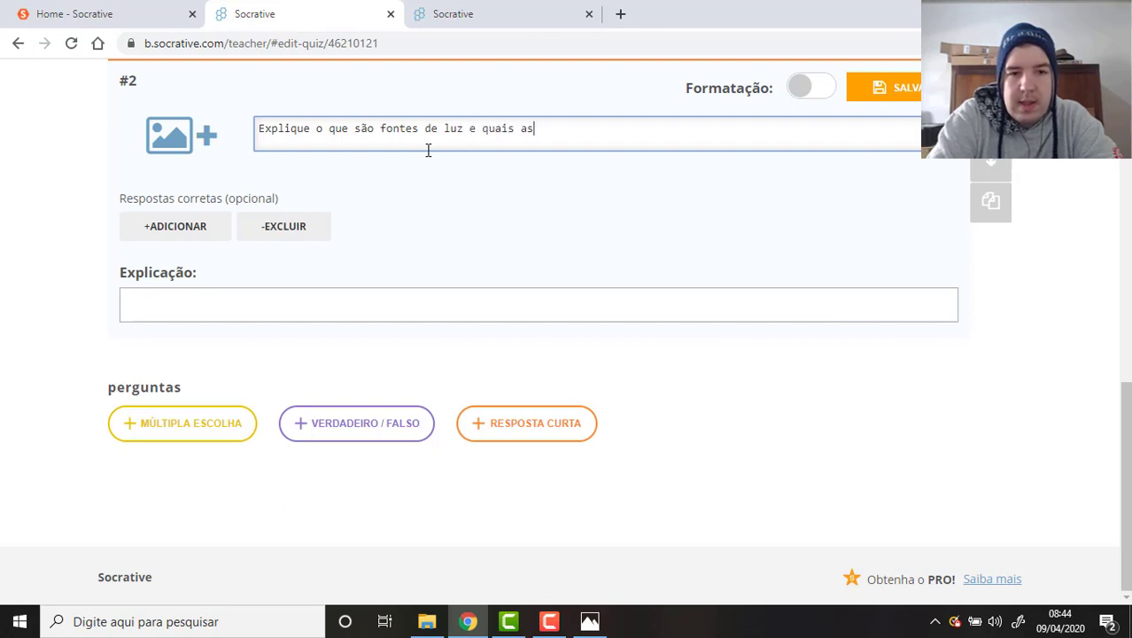
pyautogui.write(' suas classif')
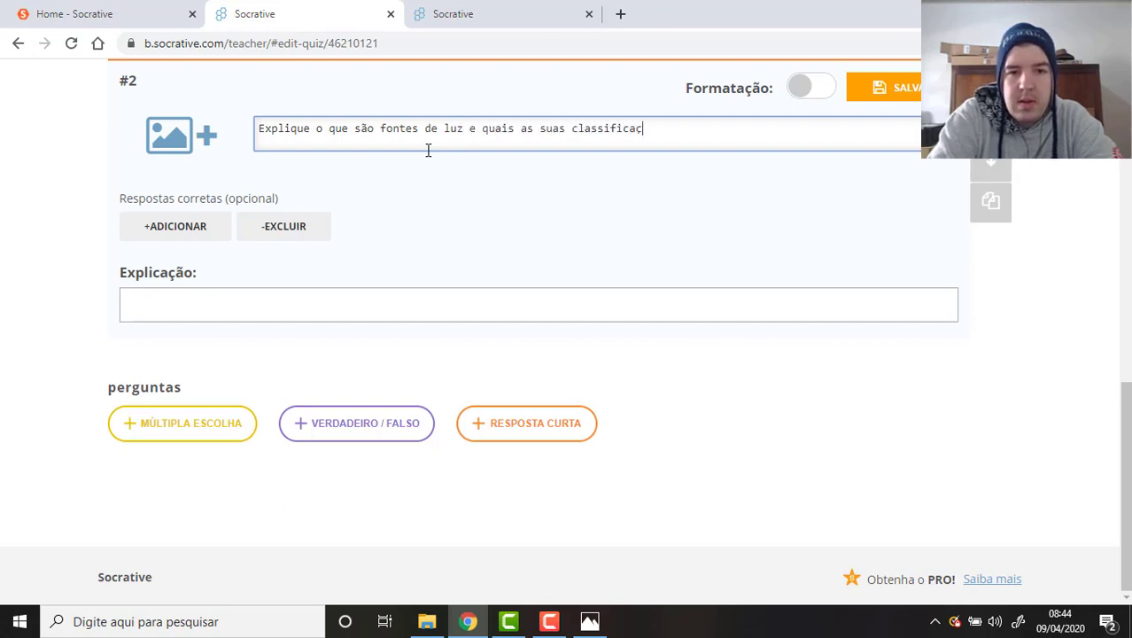
pyautogui.write('icações')
pyautogui.press('Menu')
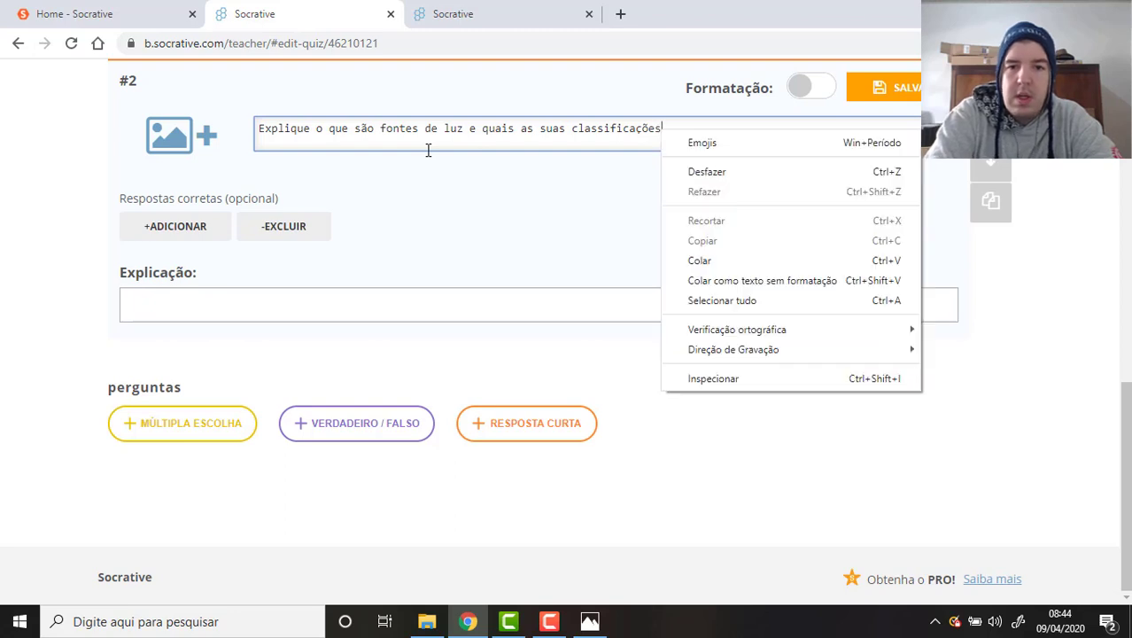
pyautogui.press('Escape')
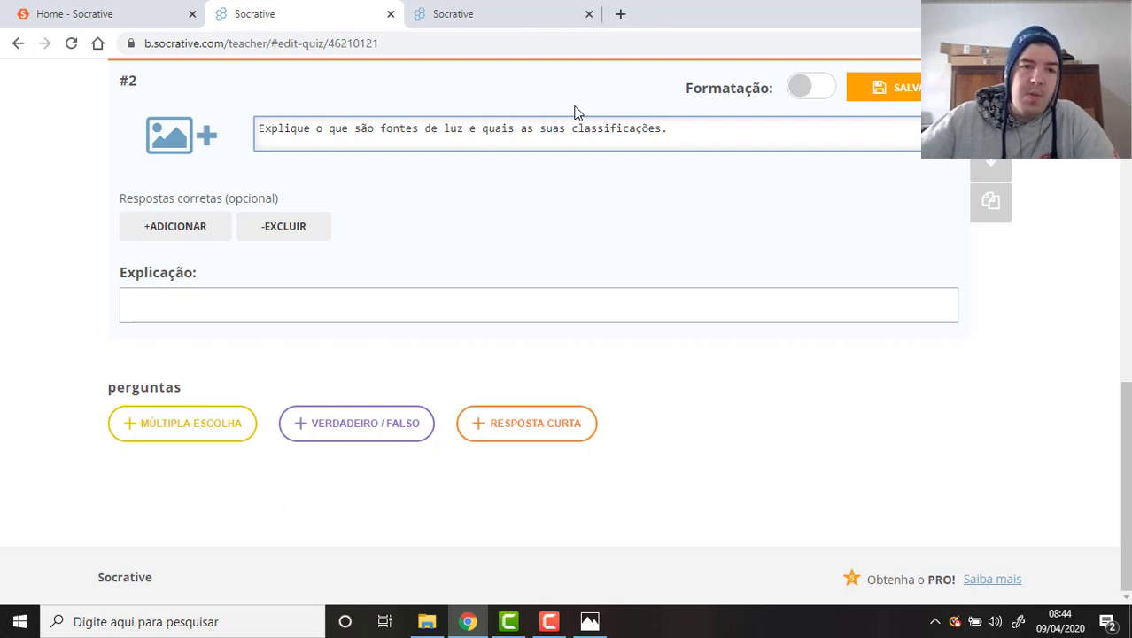
pyautogui.click(905, 88)
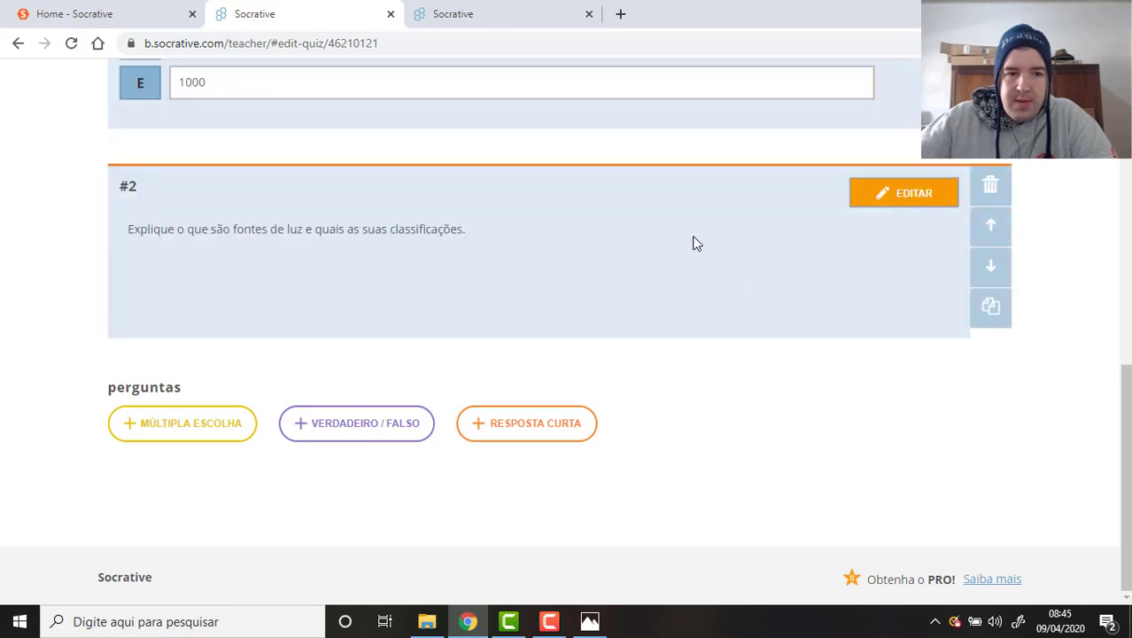
# Save and exit the editor, then download the quiz PDF from its 4/9/20 row.
pyautogui.scroll(10, 700, 243)
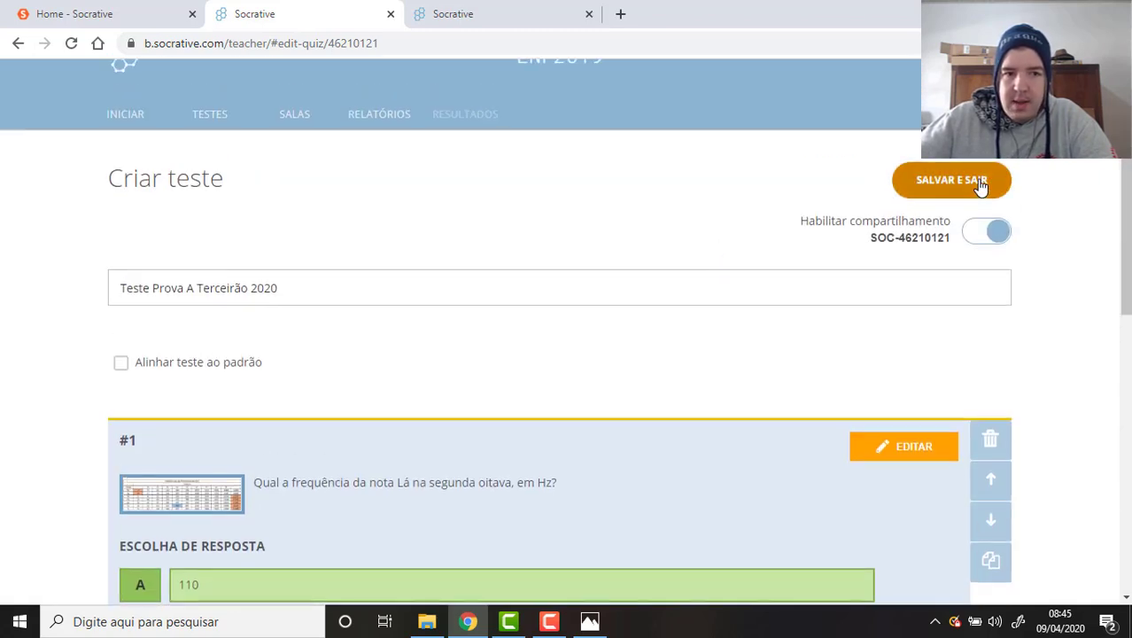
pyautogui.click(980, 184)
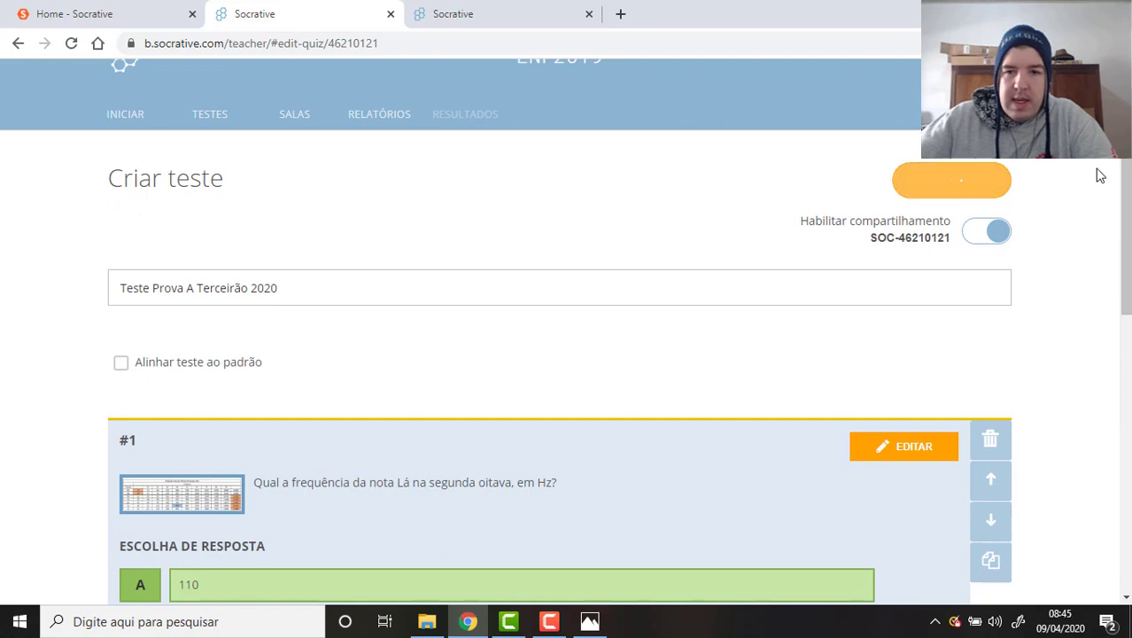
pyautogui.scroll(-2, 1025, 213)
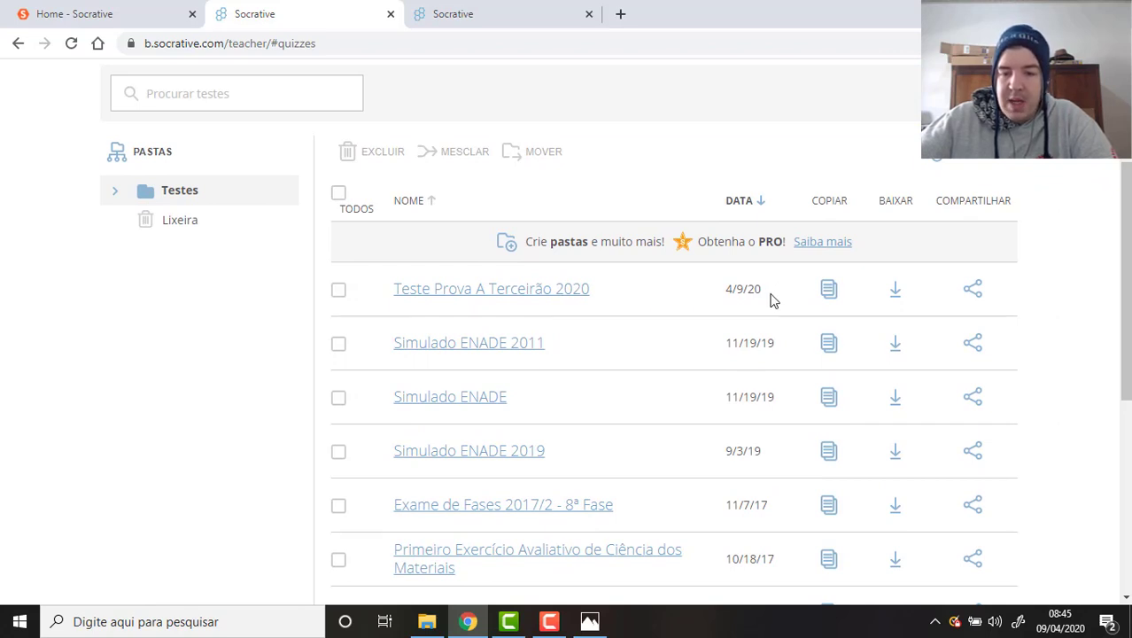
pyautogui.moveTo(763, 288); pyautogui.dragTo(719, 288)
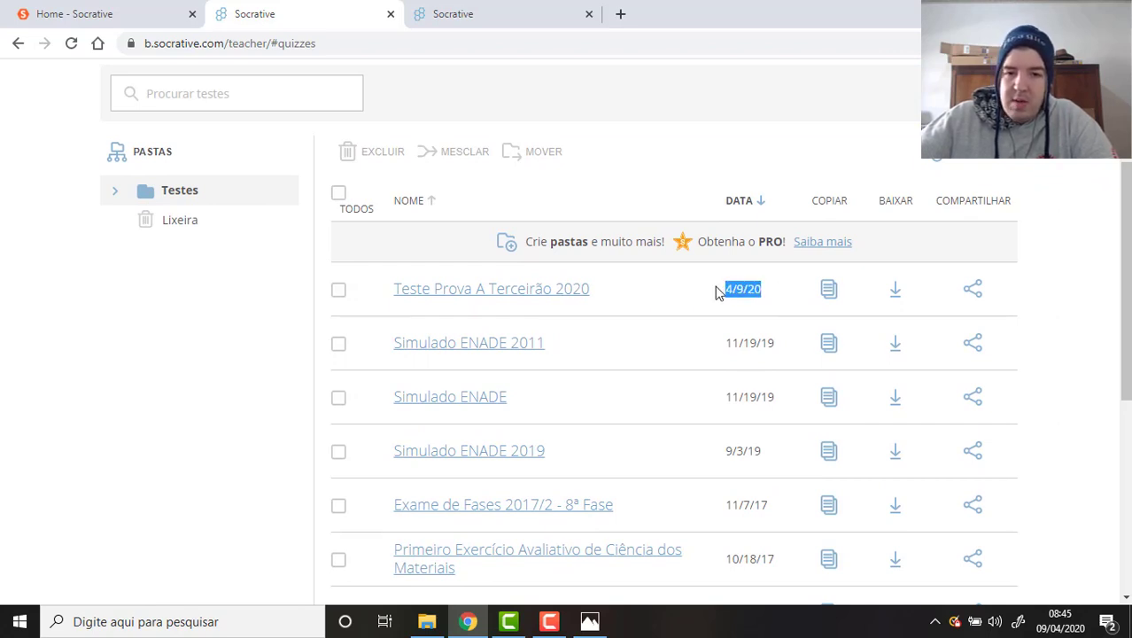
pyautogui.click(1087, 294)
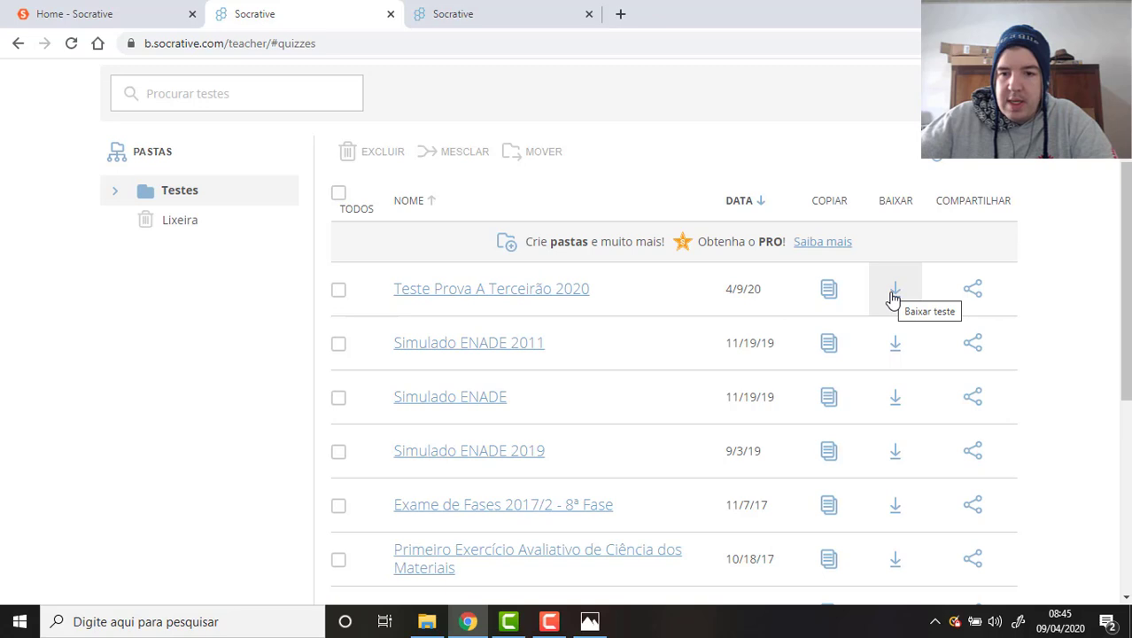
pyautogui.click(893, 298)
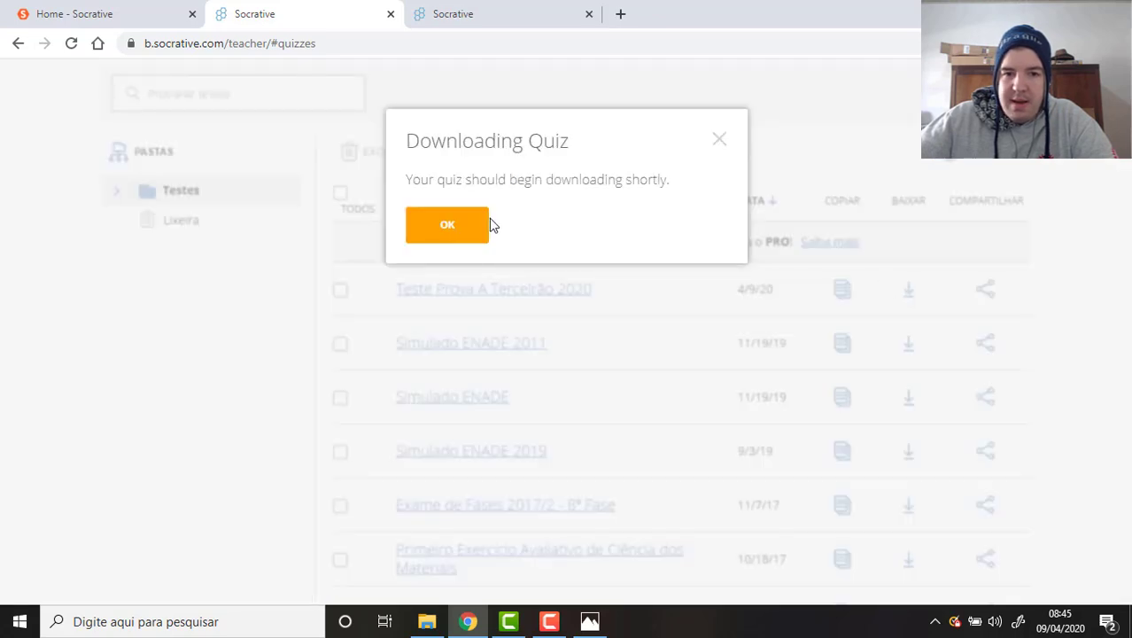
pyautogui.click(478, 224)
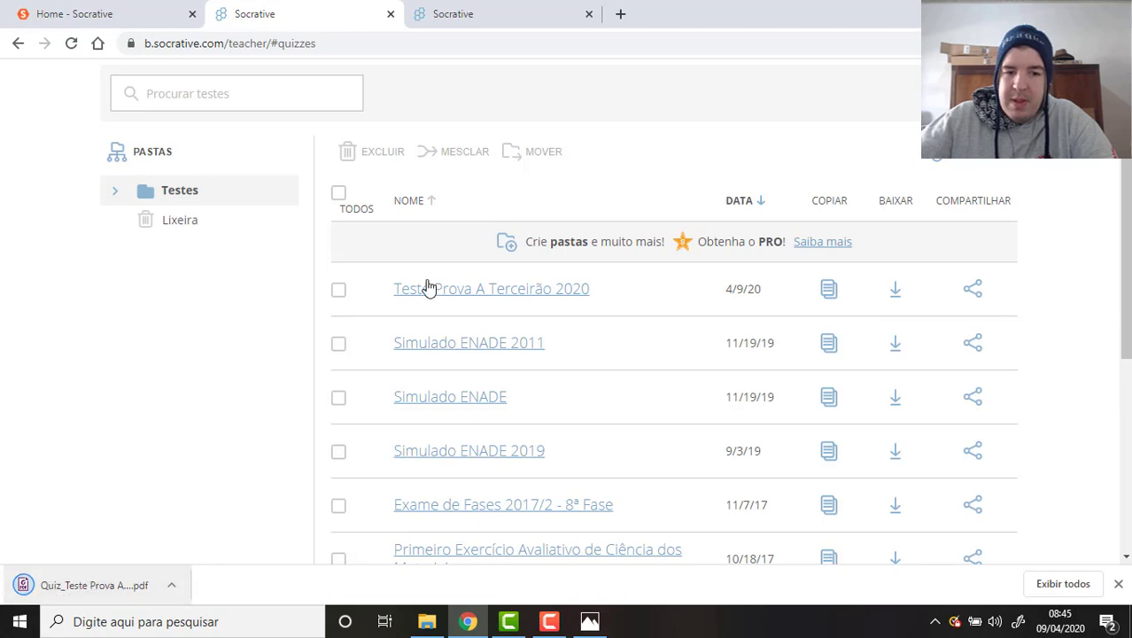
# Open the downloaded quiz PDF, scroll through both questions, and close its tab.
pyautogui.click(124, 588)
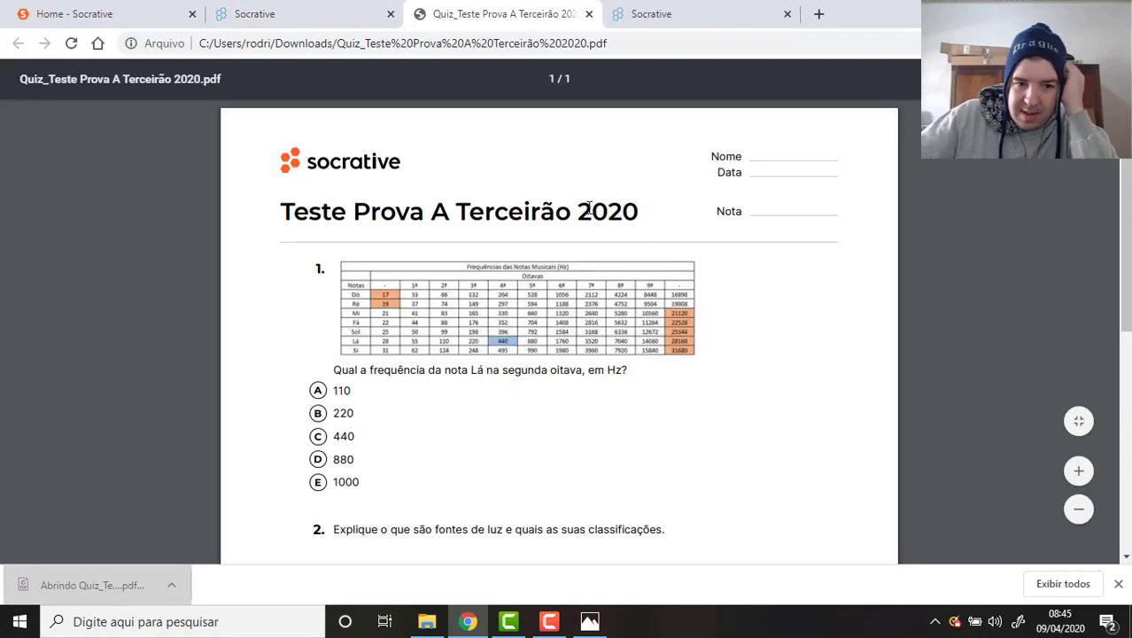
pyautogui.scroll(-3, 589, 205)
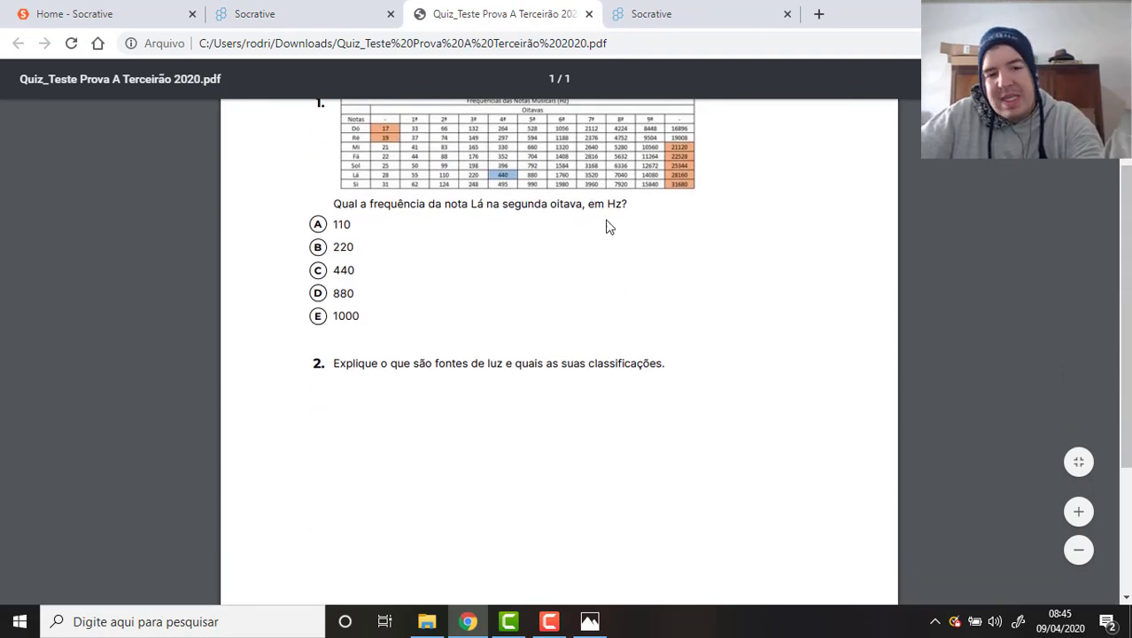
pyautogui.scroll(-3, 607, 225)
pyautogui.scroll(6, 607, 226)
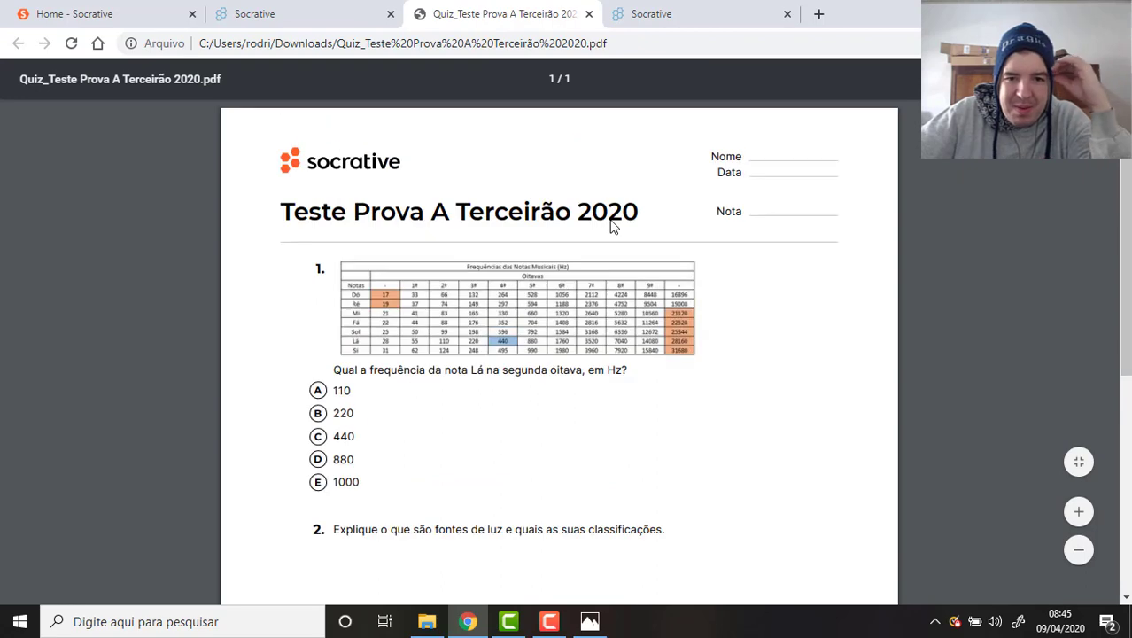
pyautogui.scroll(-4, 754, 270)
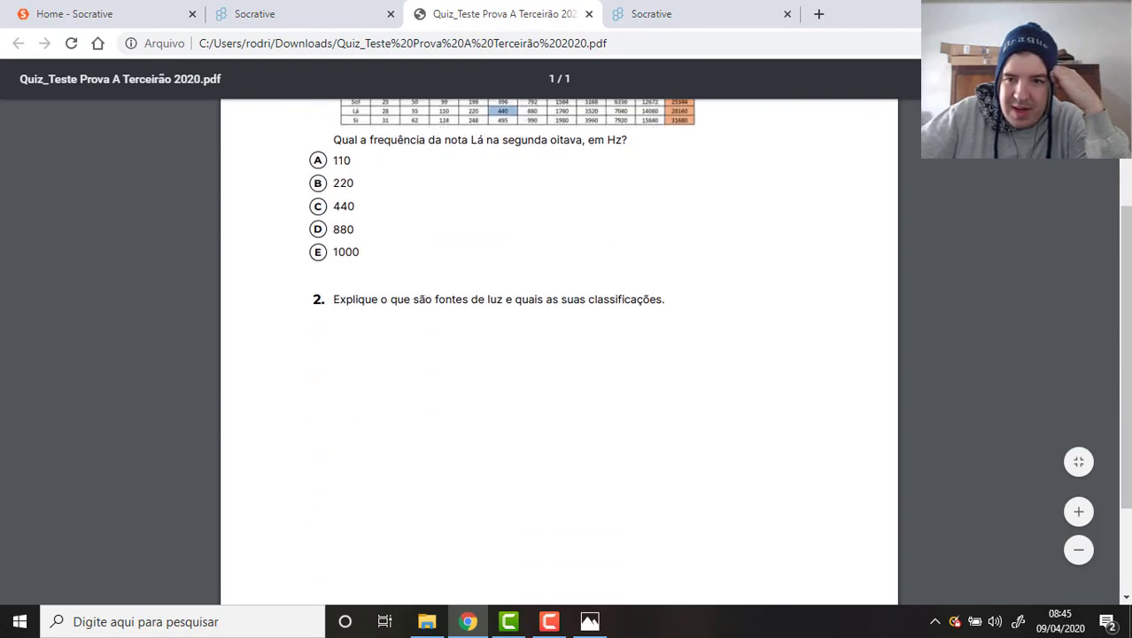
pyautogui.click(585, 20)
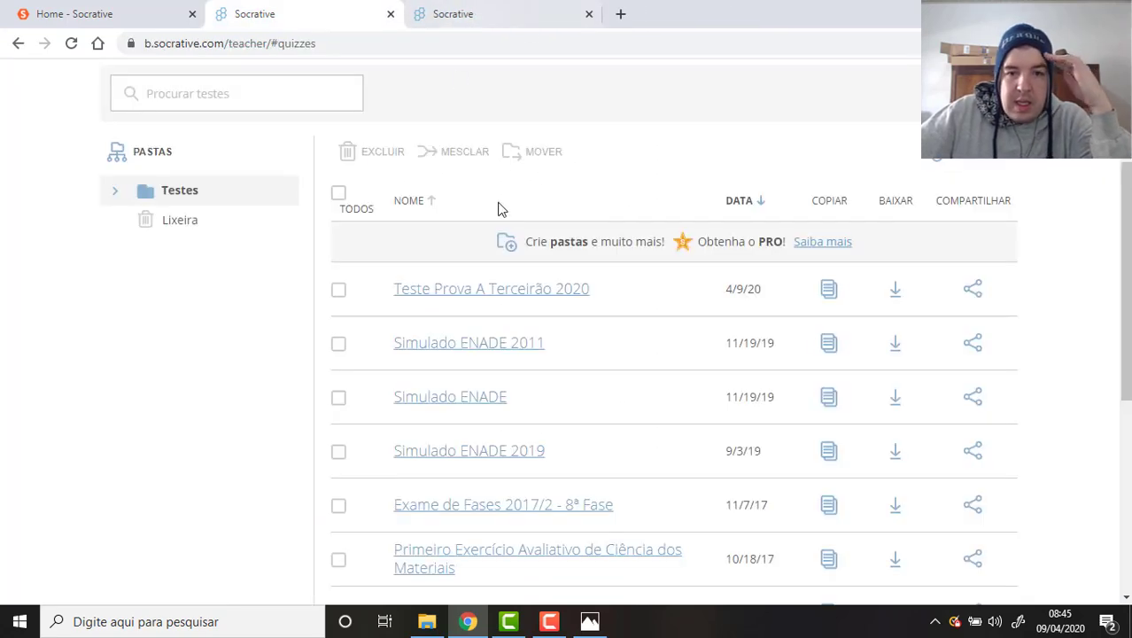
# Choose the Teste Prova A Terceirão 2020 quiz under INICIAR › Teste and continue to delivery settings.
pyautogui.scroll(3, 581, 185)
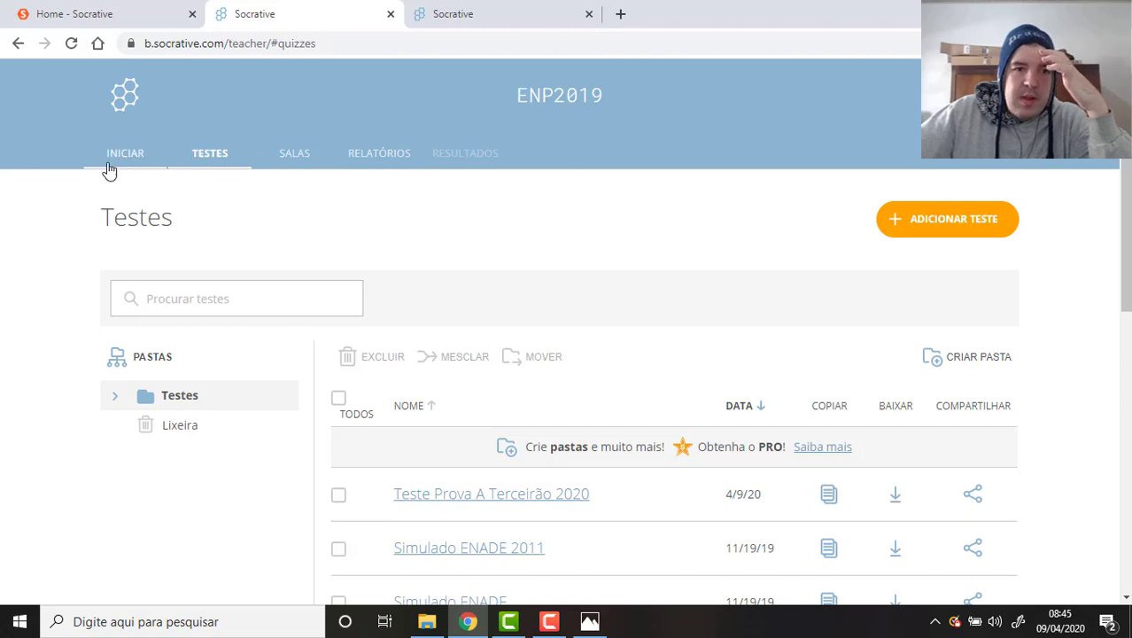
pyautogui.click(121, 154)
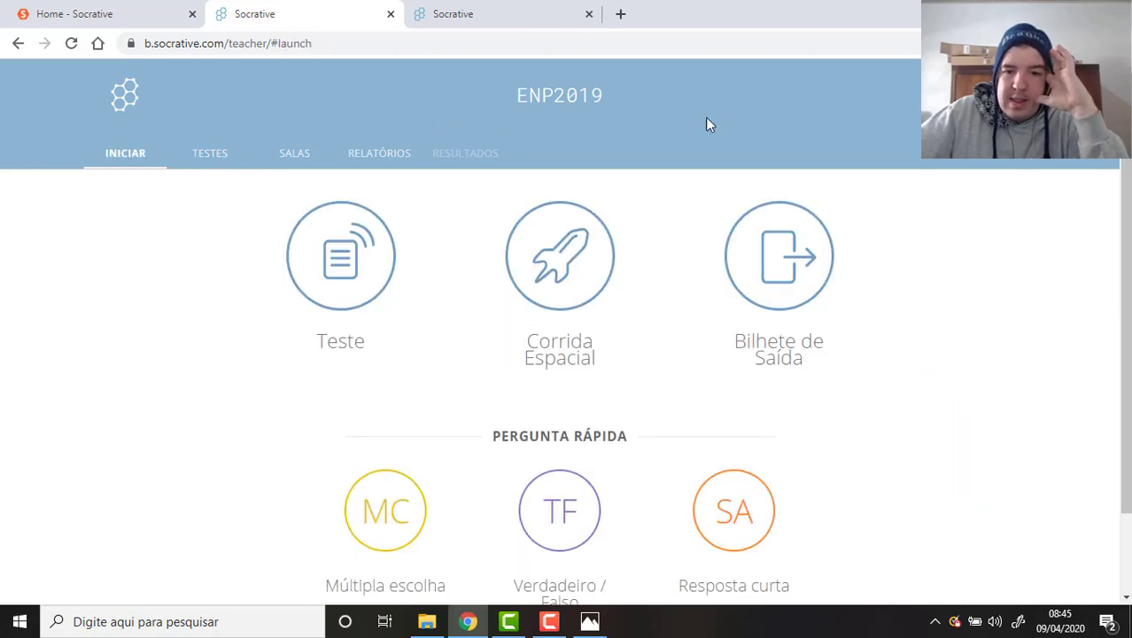
pyautogui.scroll(-2, 889, 169)
pyautogui.scroll(2, 885, 202)
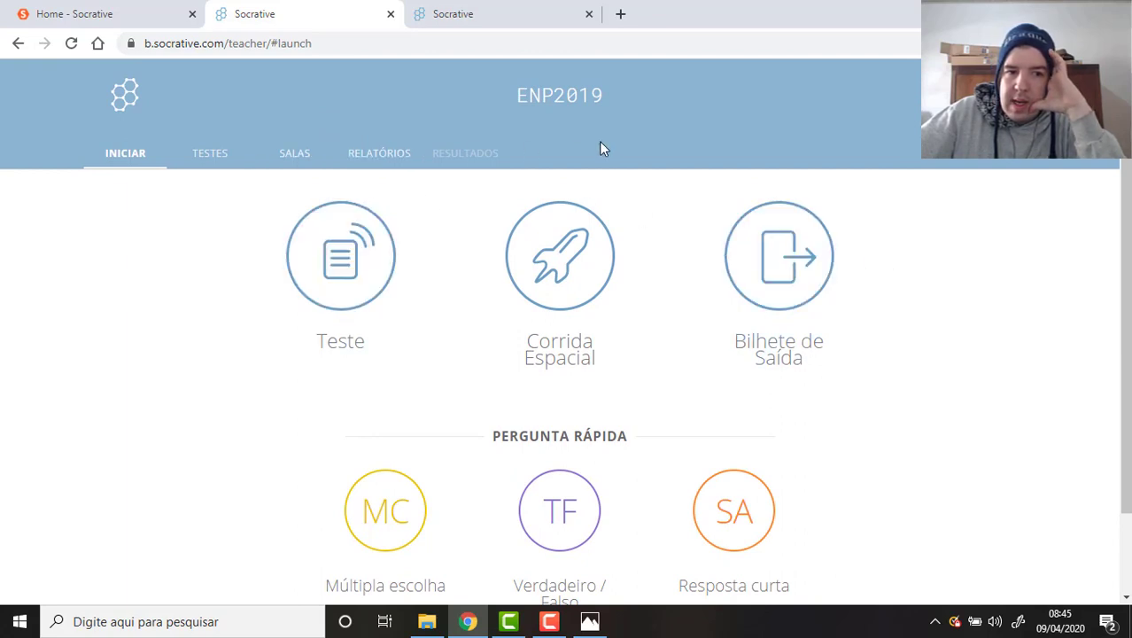
pyautogui.scroll(-1, 925, 283)
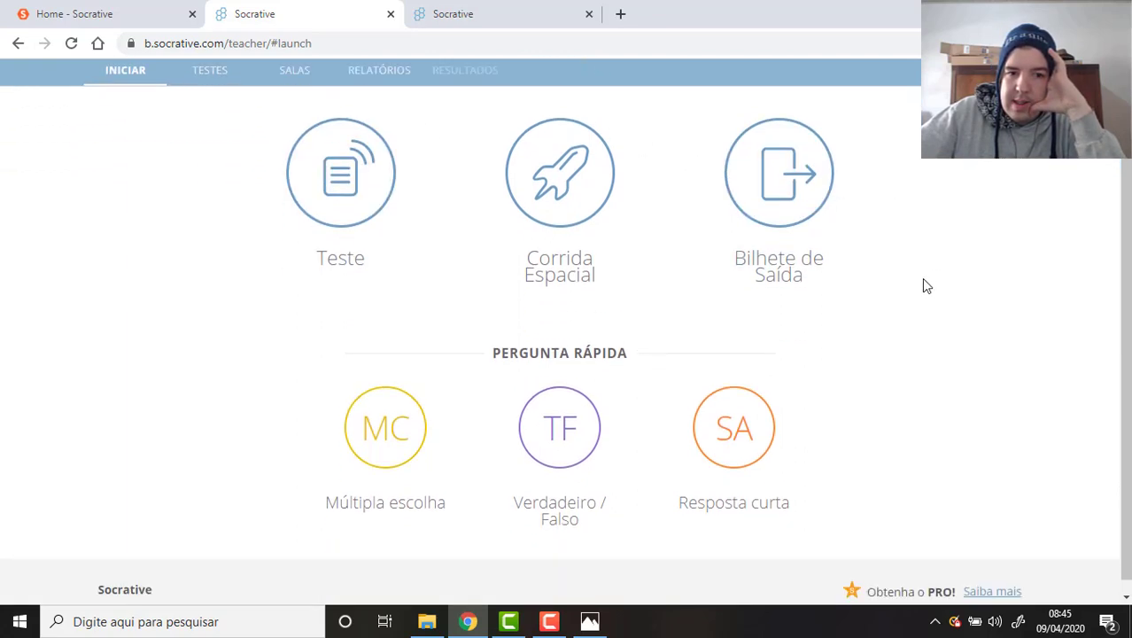
pyautogui.click(361, 199)
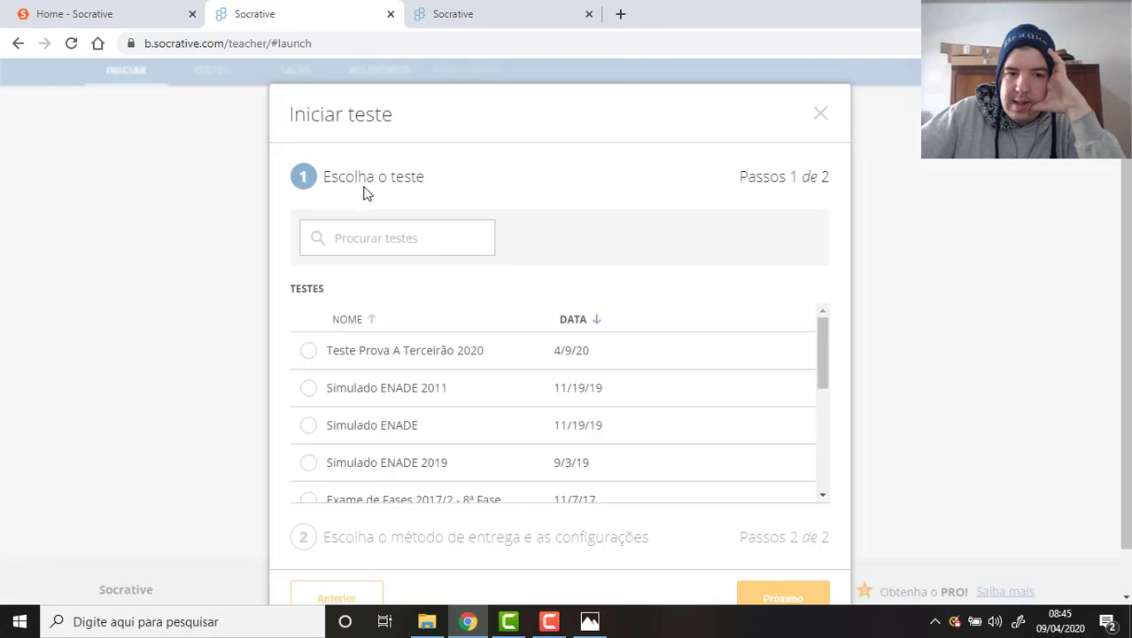
pyautogui.click(816, 115)
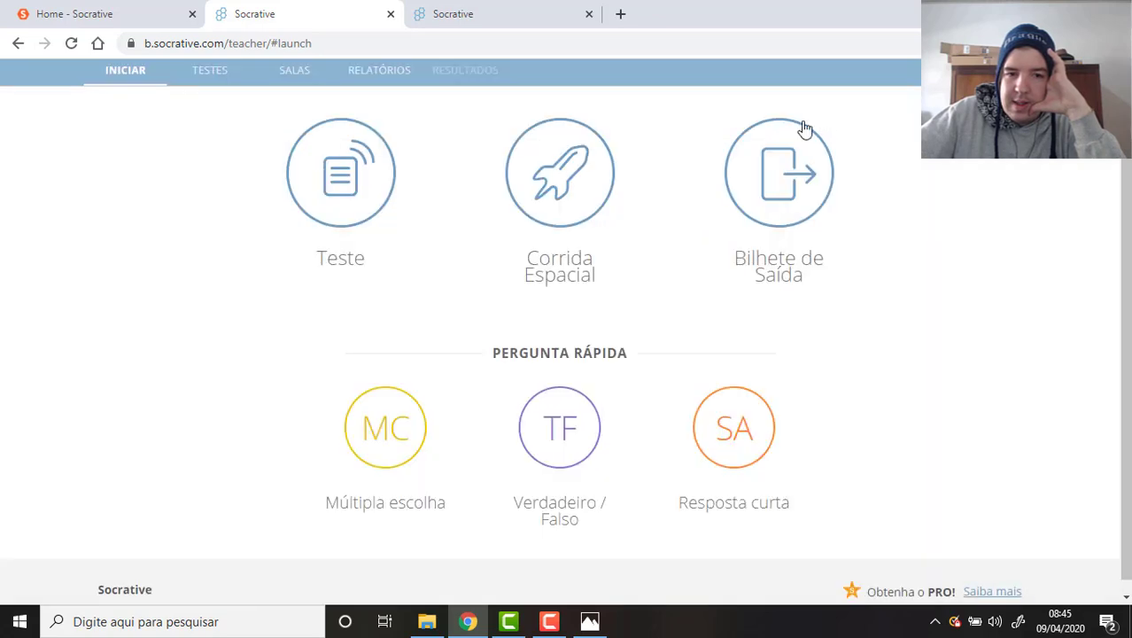
pyautogui.scroll(1, 381, 204)
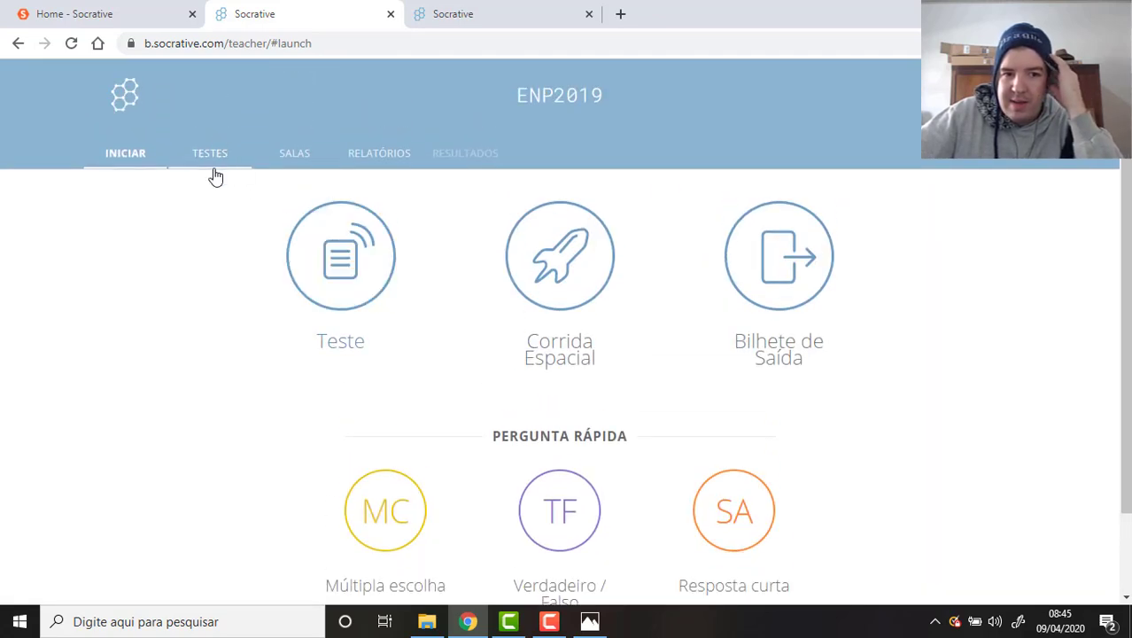
pyautogui.click(344, 270)
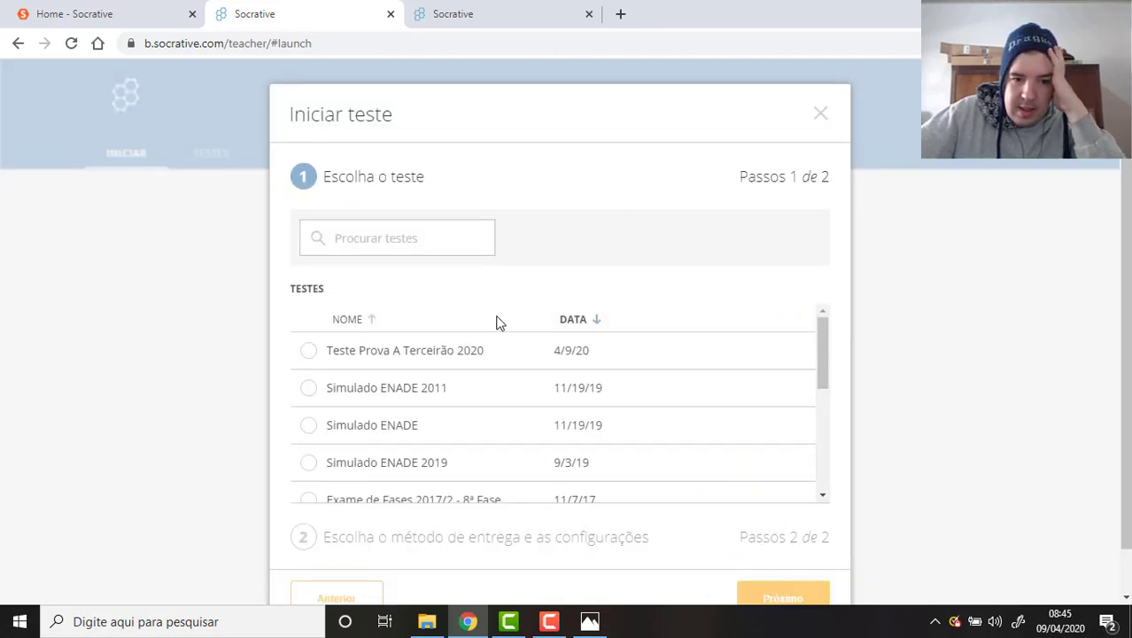
pyautogui.scroll(-1, 479, 297)
pyautogui.click(417, 313)
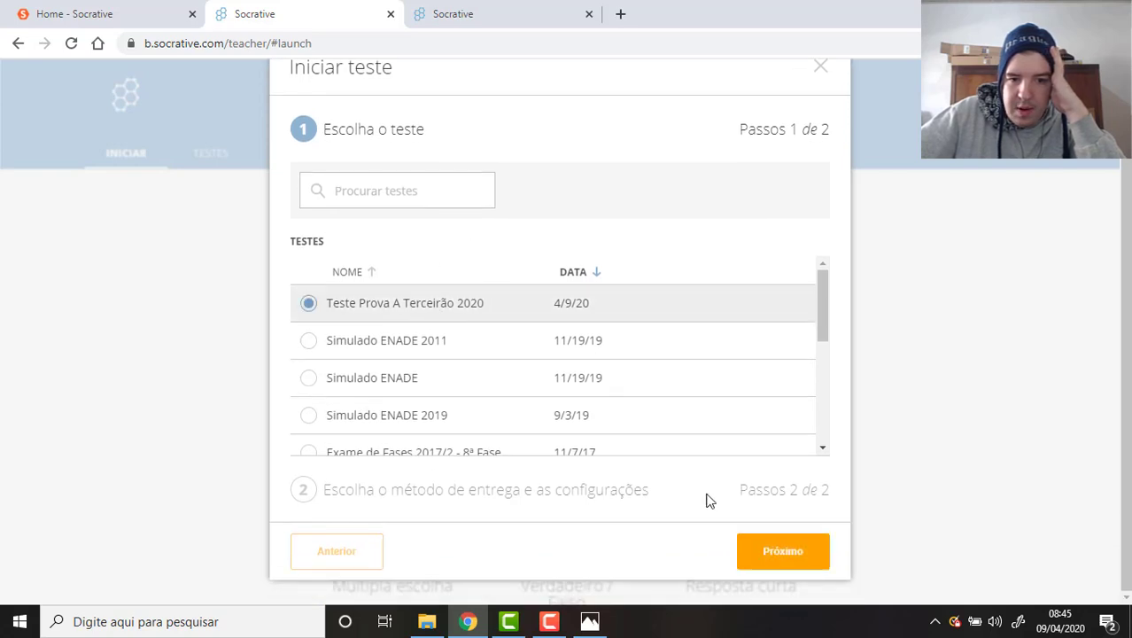
pyautogui.click(783, 554)
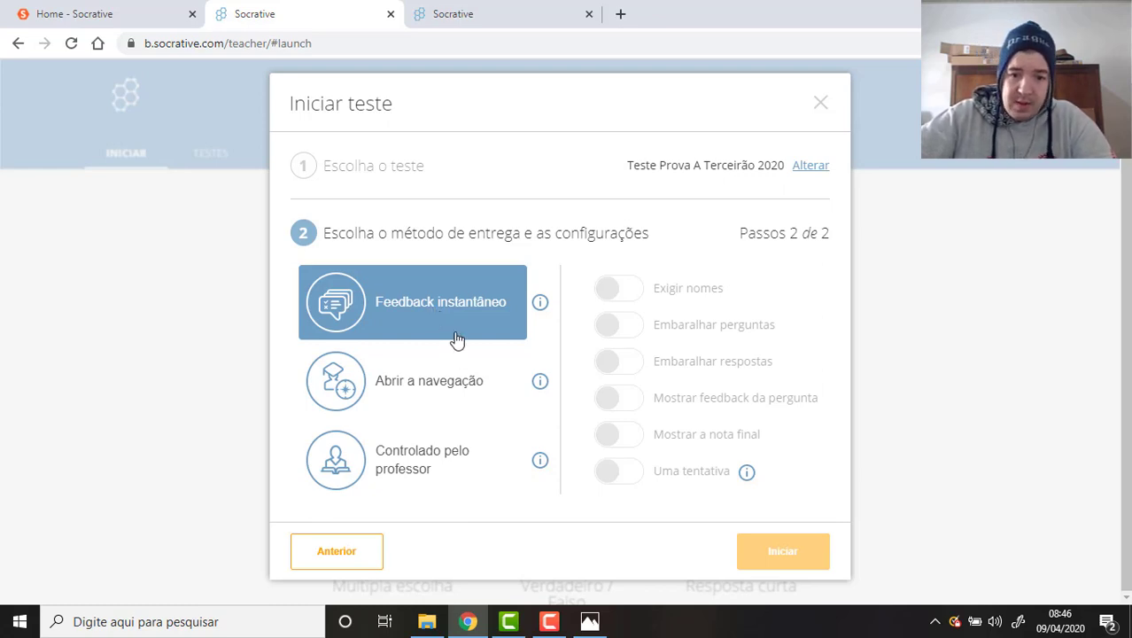
# Pick Feedback instantâneo delivery, shuffle questions and answers, and turn off question feedback.
pyautogui.click(443, 310)
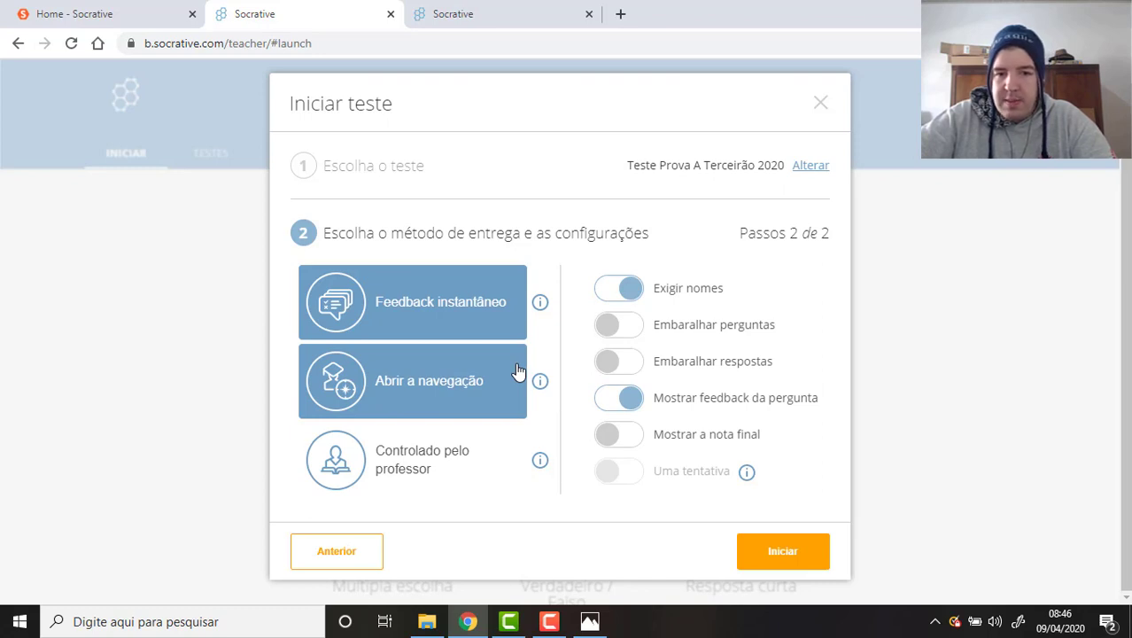
pyautogui.click(612, 334)
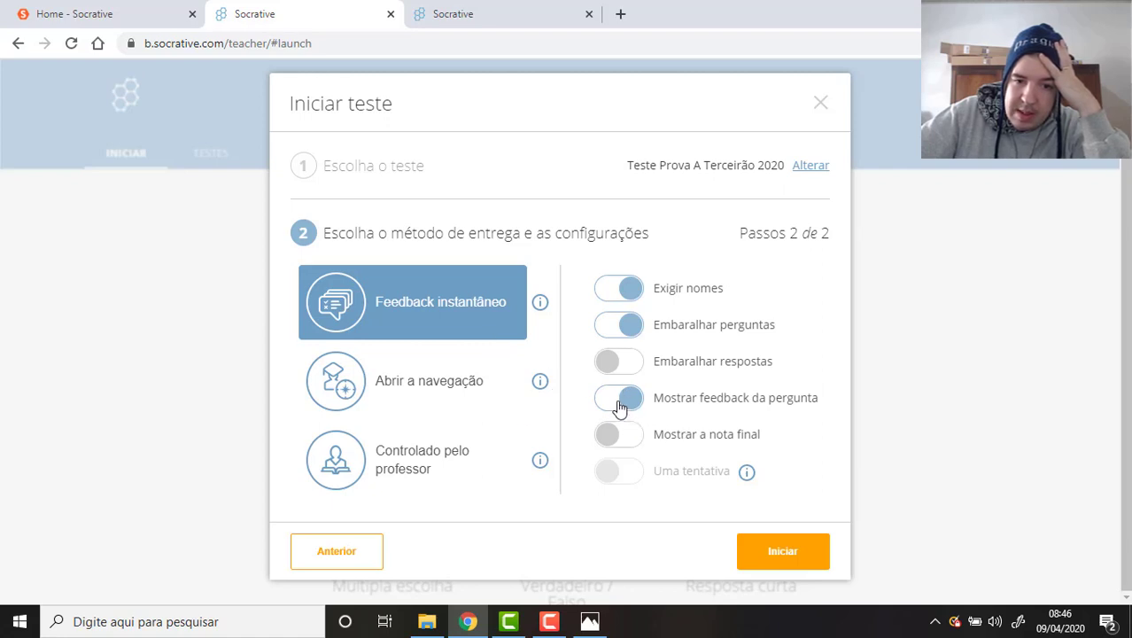
pyautogui.click(623, 406)
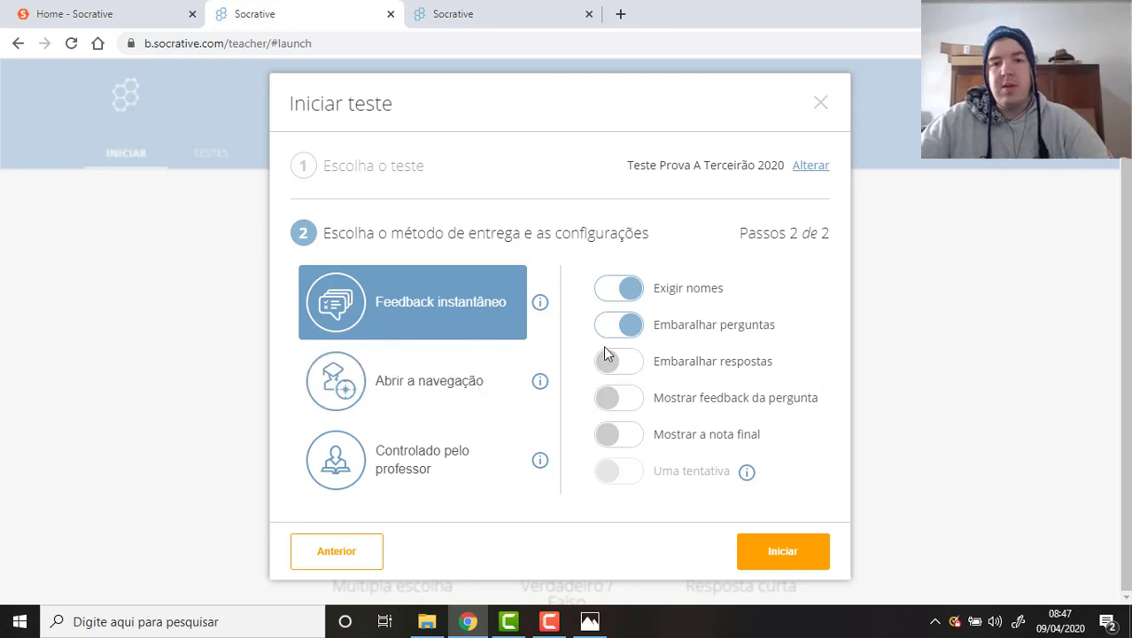
pyautogui.click(620, 365)
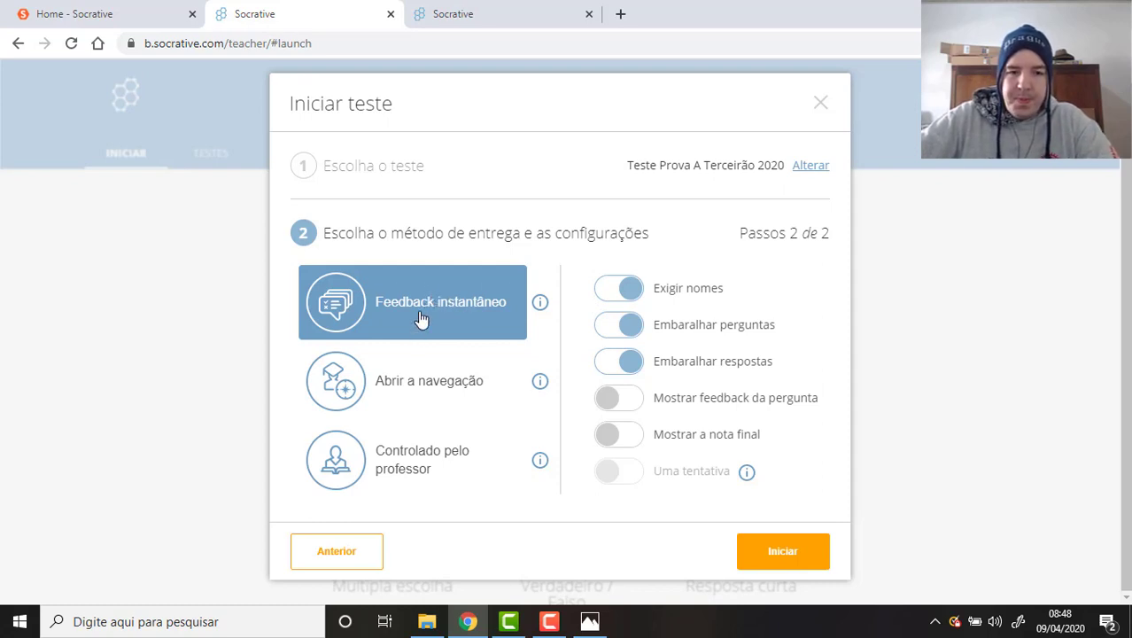
# Switch delivery to Abrir a navegação and turn on Embaralhar perguntas and Embaralhar respostas.
pyautogui.moveTo(550, 623)
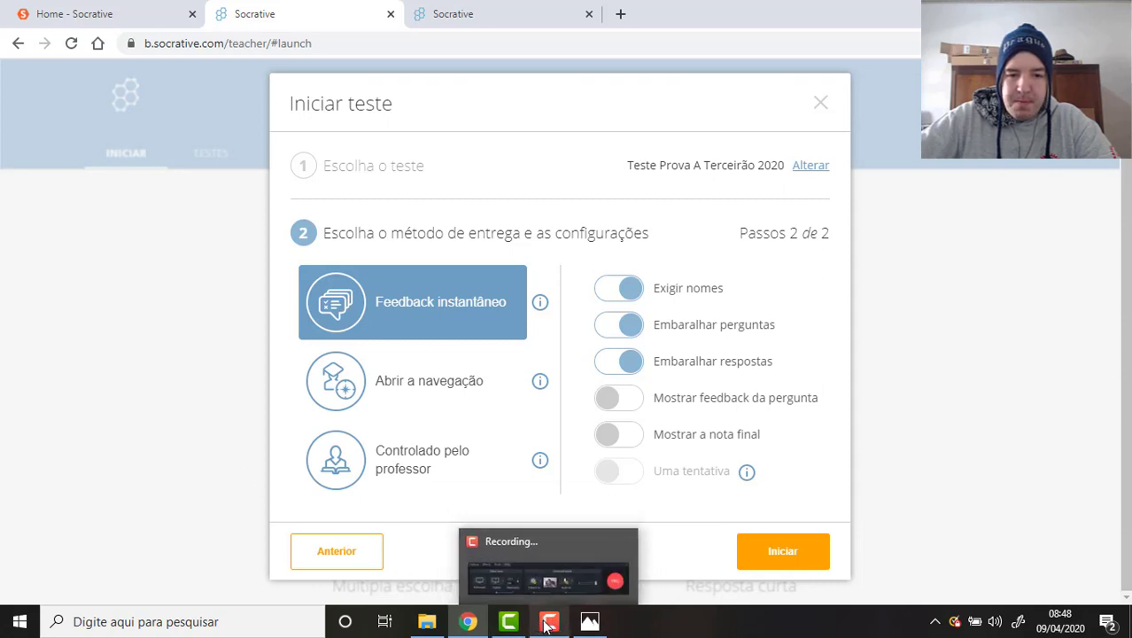
pyautogui.click(550, 623)
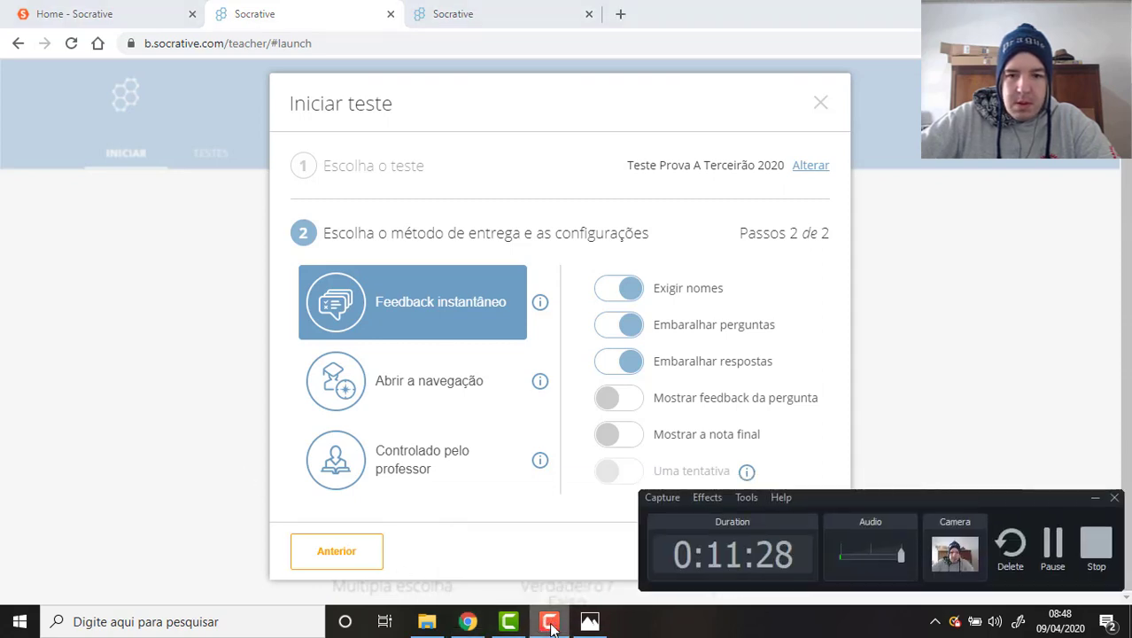
pyautogui.click(551, 623)
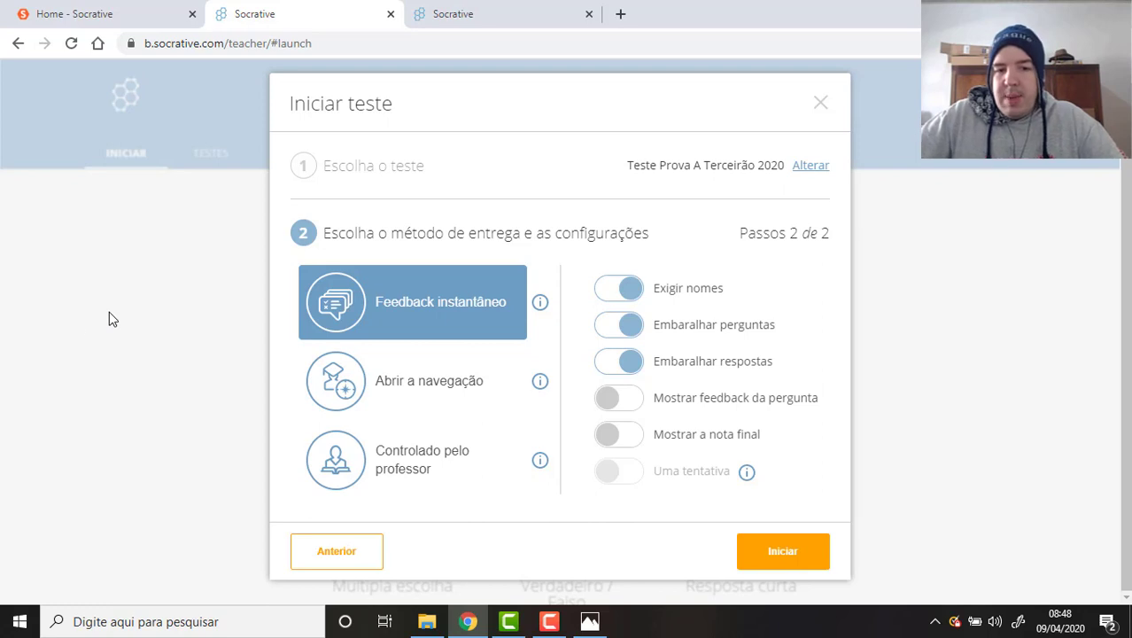
pyautogui.click(381, 391)
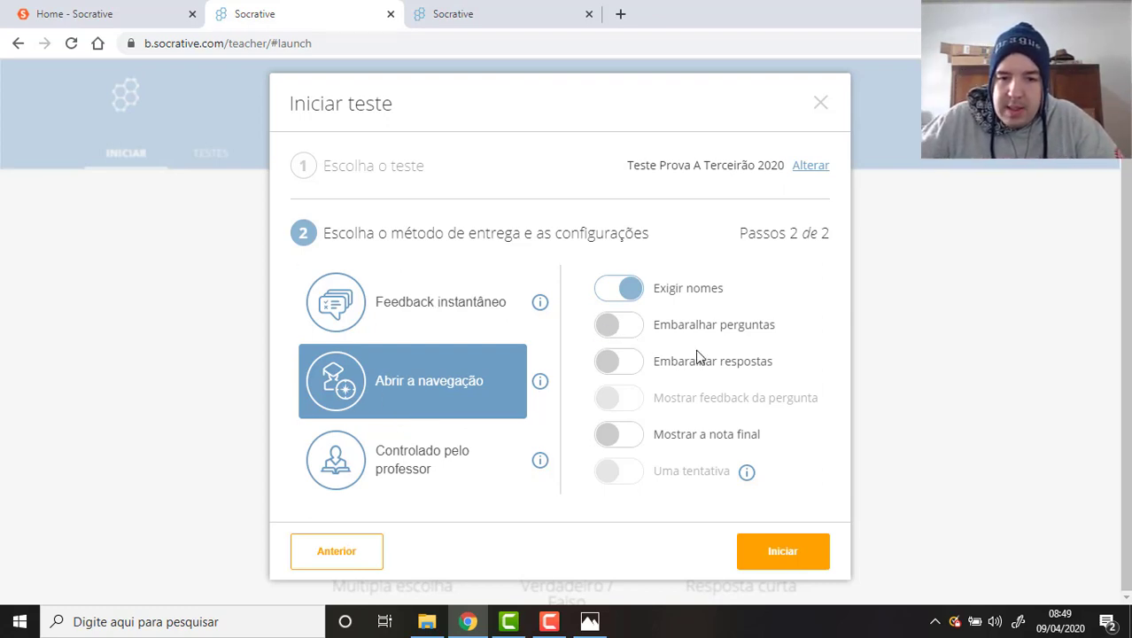
pyautogui.click(625, 328)
pyautogui.click(628, 372)
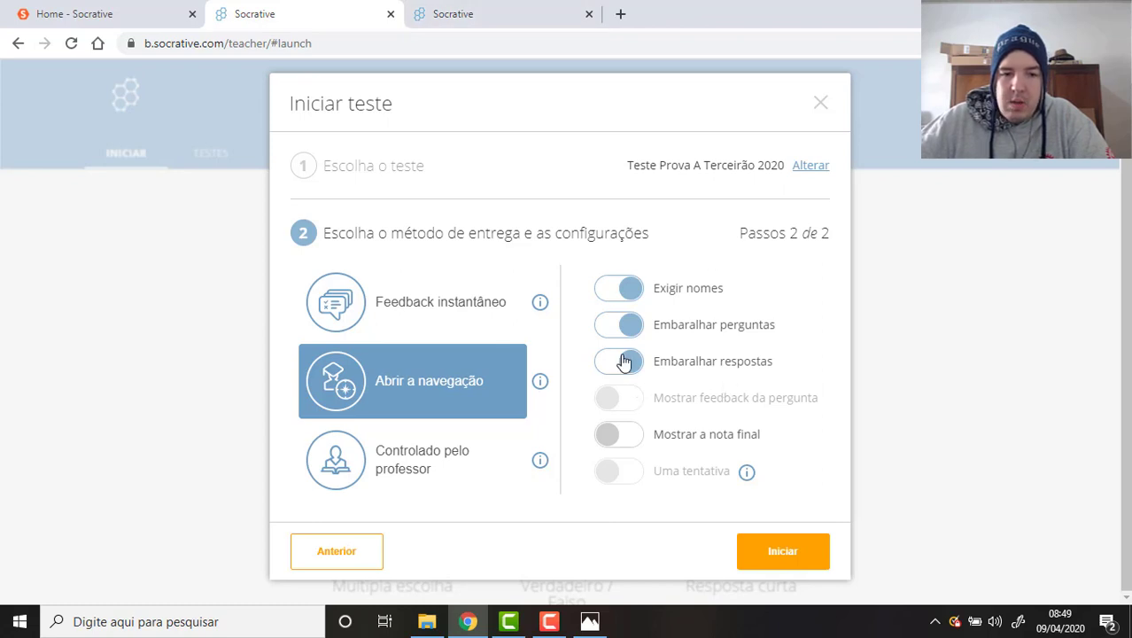
# Compare delivery modes, settle on Abrir a navegação, and shuffle both questions and answers.
pyautogui.click(415, 285)
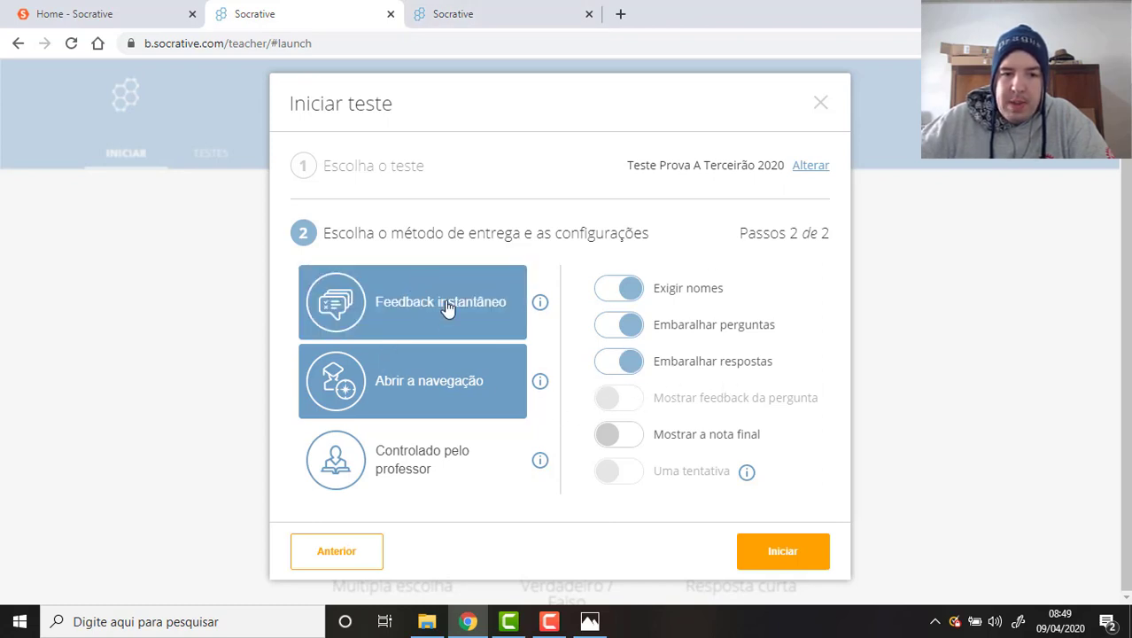
pyautogui.click(438, 466)
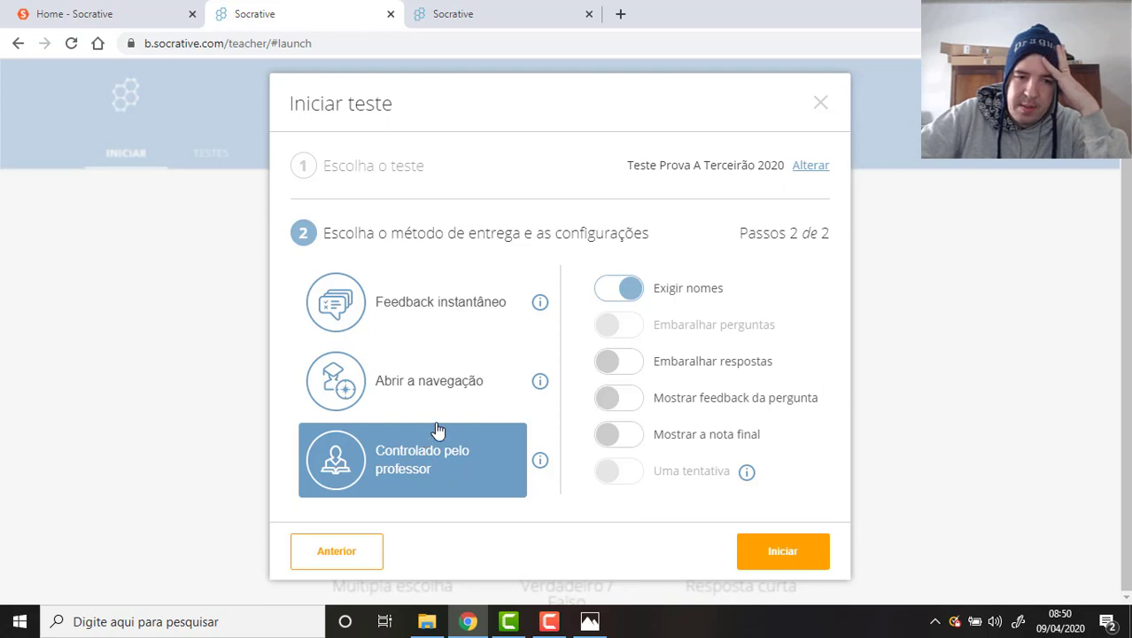
pyautogui.click(456, 335)
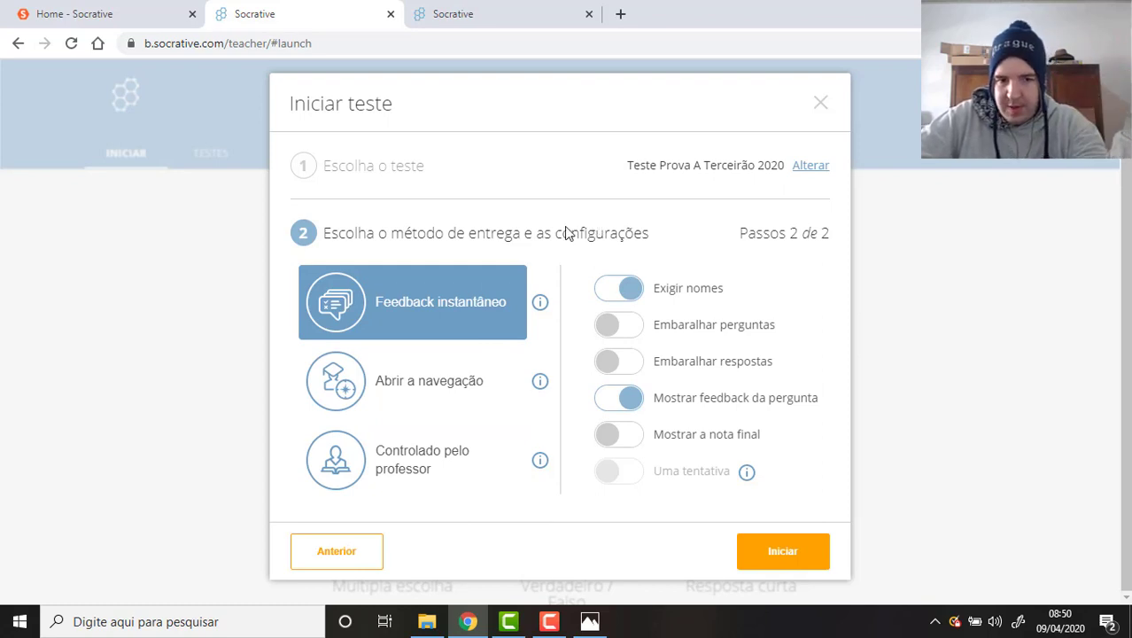
pyautogui.click(483, 384)
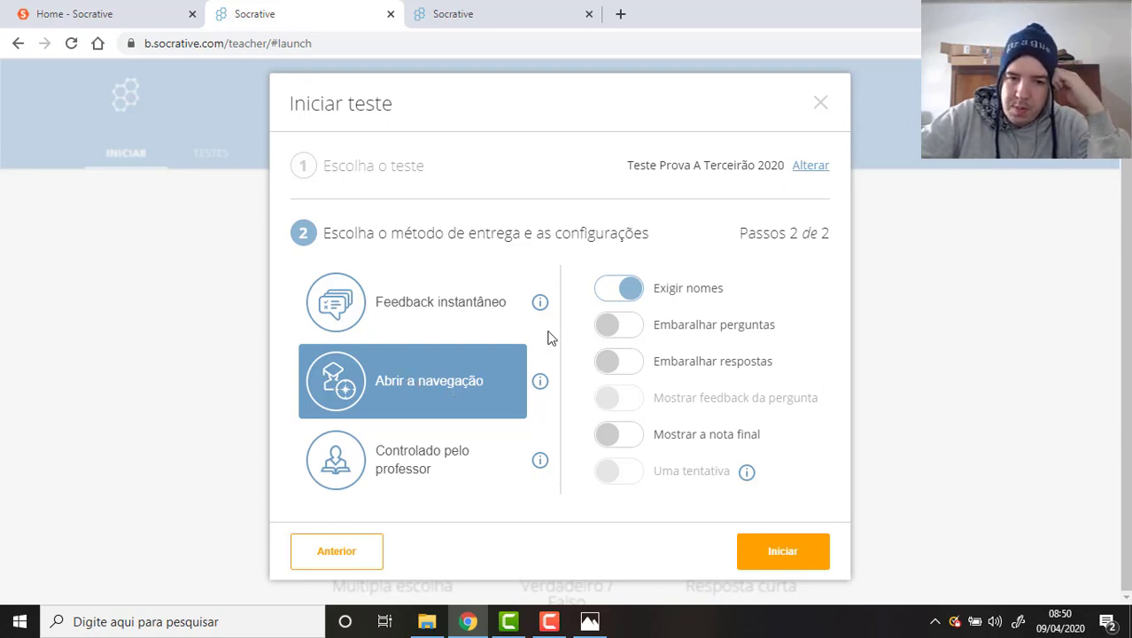
pyautogui.click(620, 328)
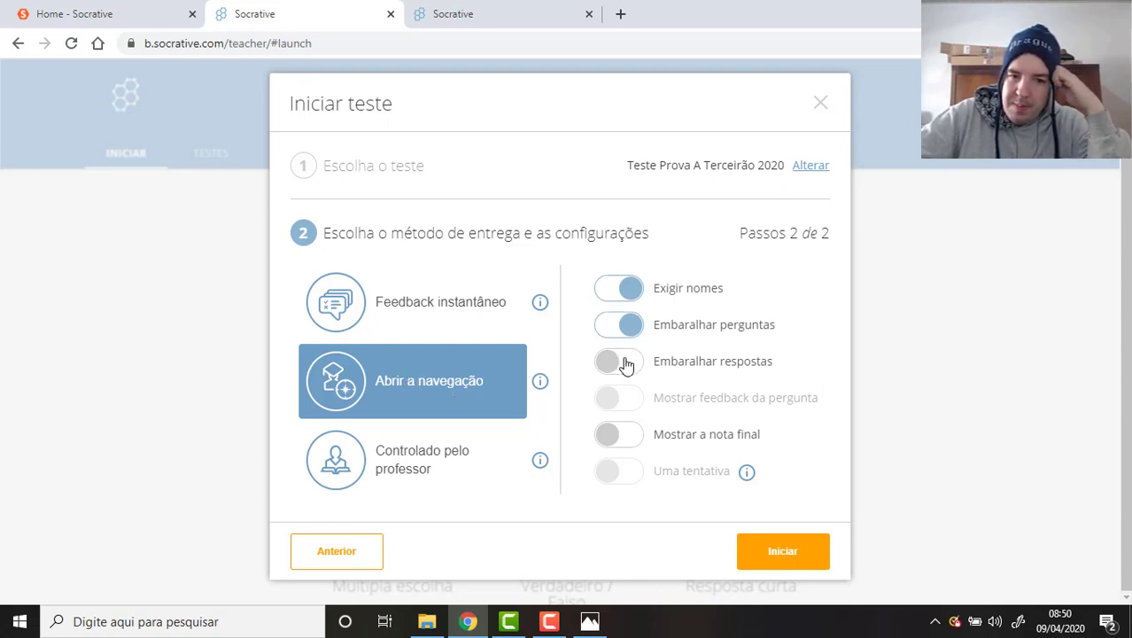
pyautogui.click(625, 364)
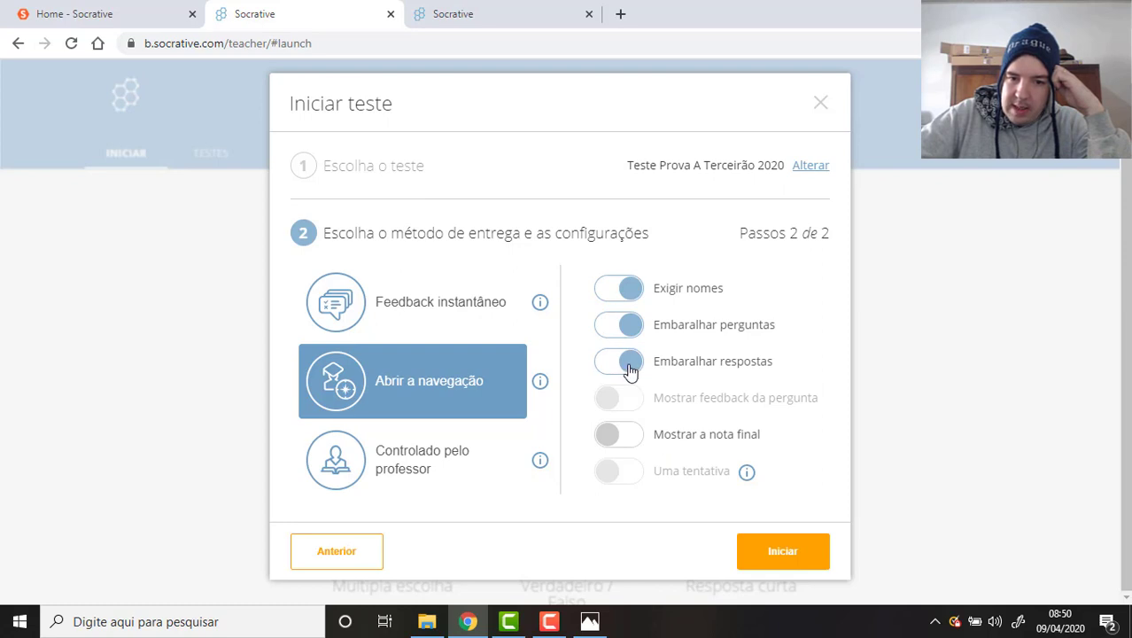
# Keep student names required, turn on Mostrar a nota final, and launch the quiz.
pyautogui.click(631, 291)
pyautogui.click(631, 291)
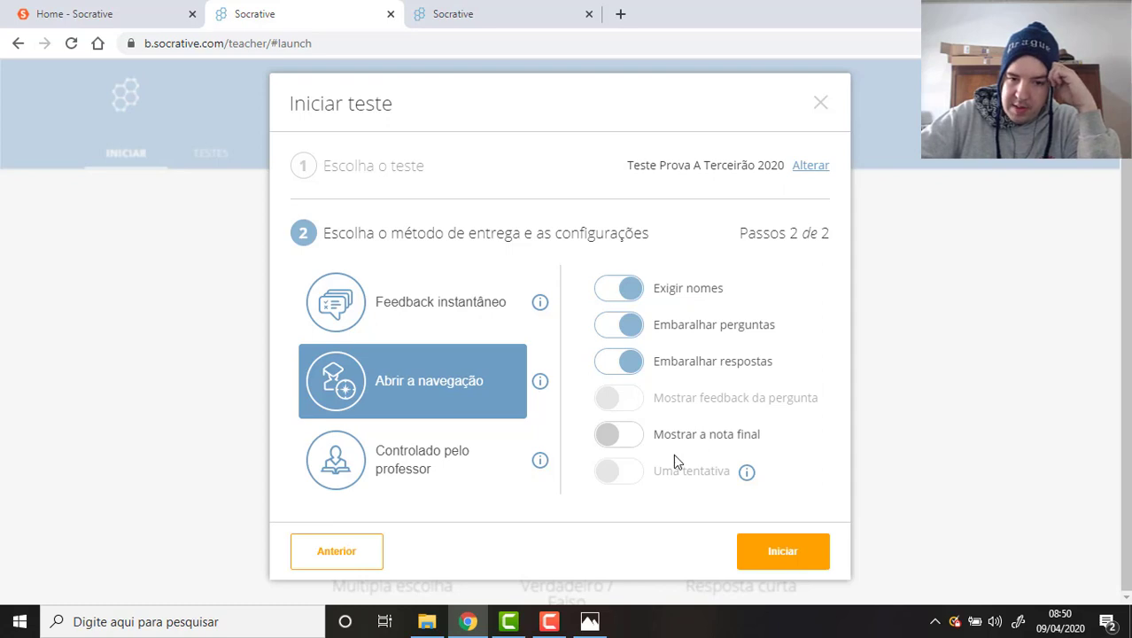
pyautogui.click(627, 440)
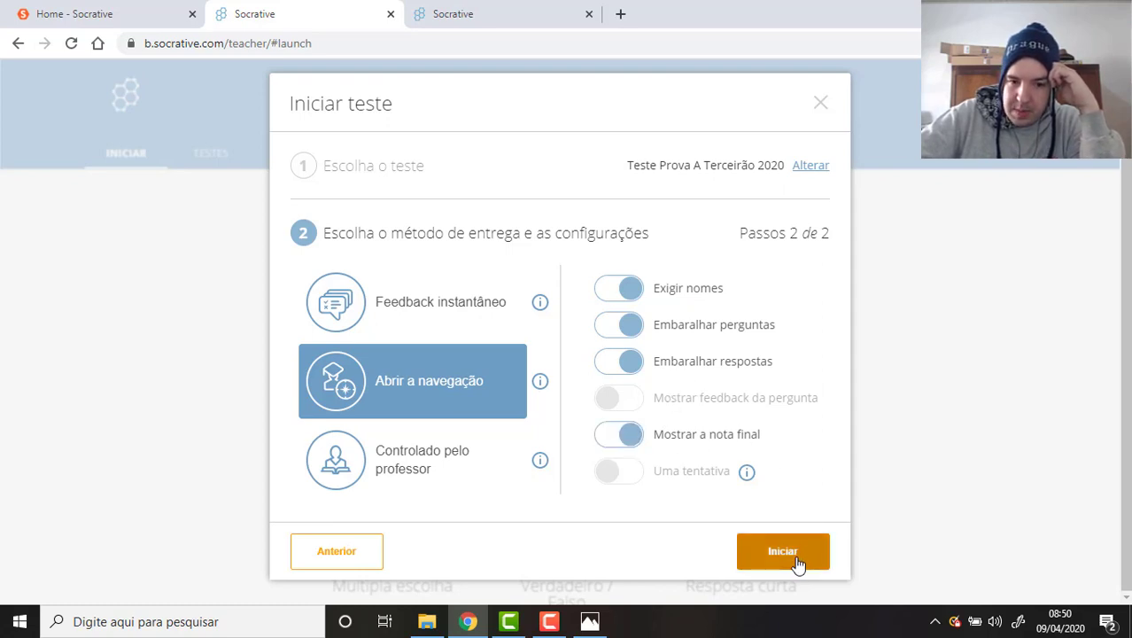
pyautogui.click(797, 564)
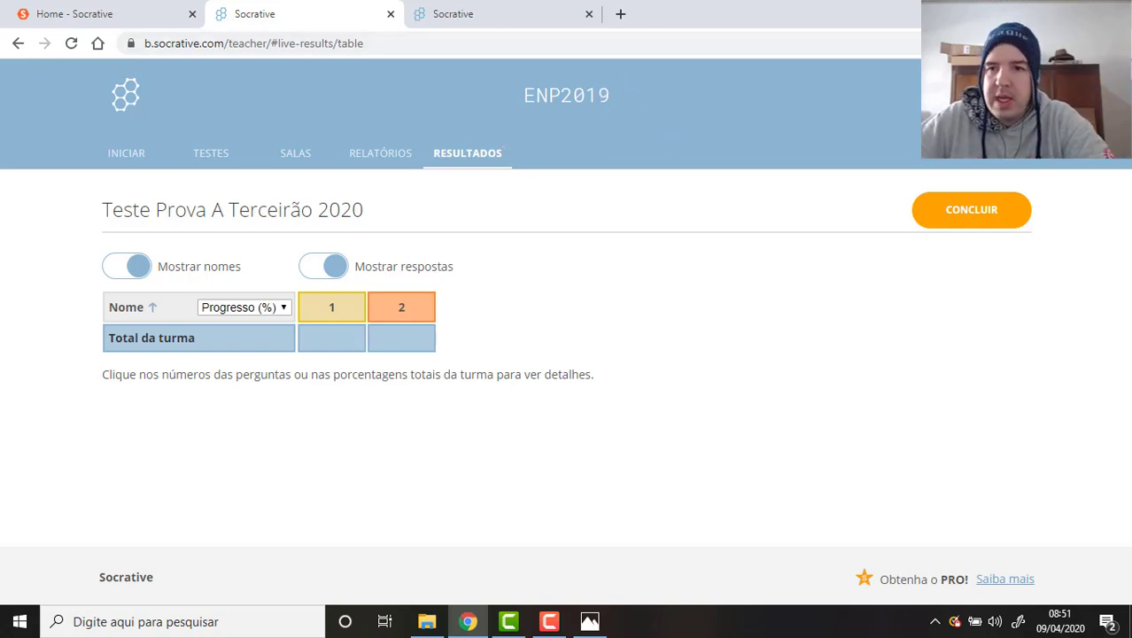
# Open a new Chrome incognito window from the browser menu.
pyautogui.click(1118, 42)
pyautogui.click(912, 106)
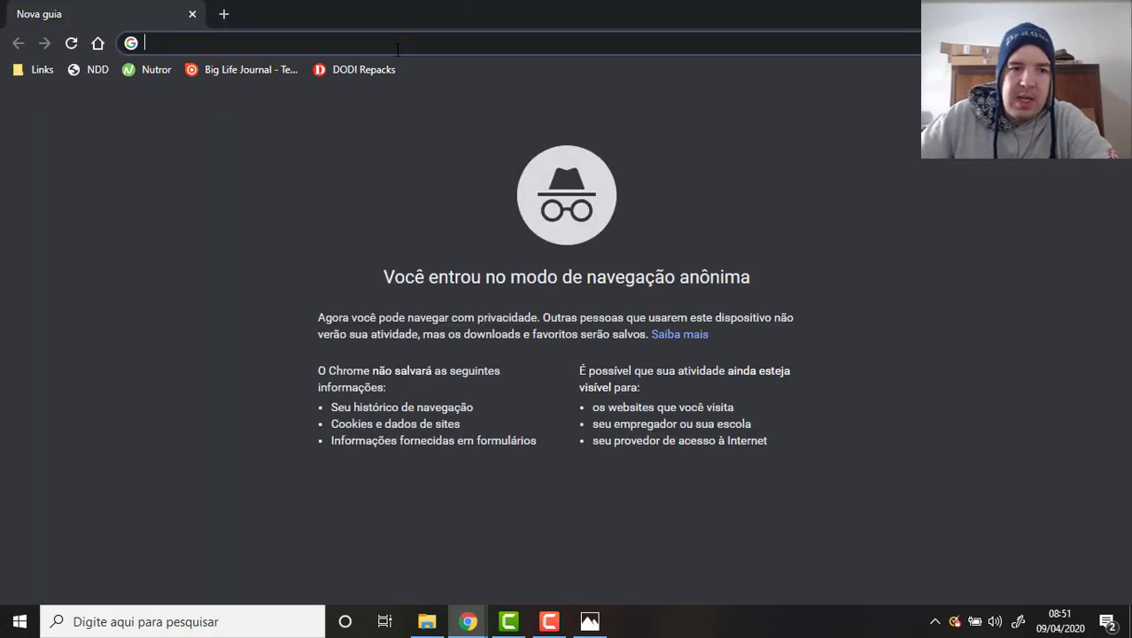
# Go to socrative.com and reach the Student Login page.
pyautogui.write('socrative.')
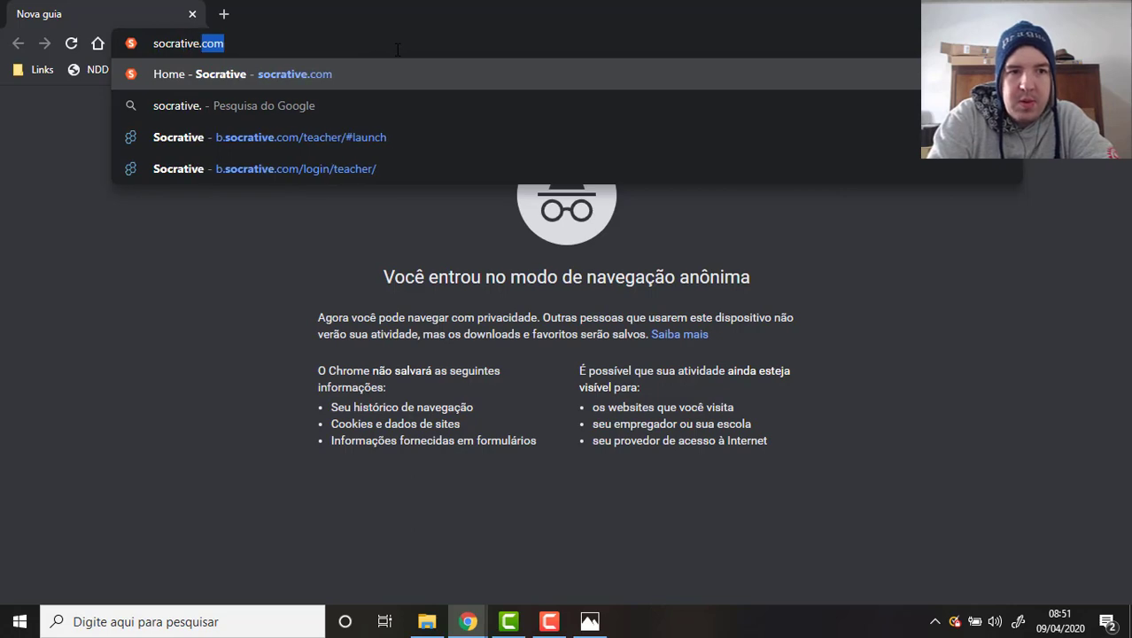
pyautogui.press('Return')
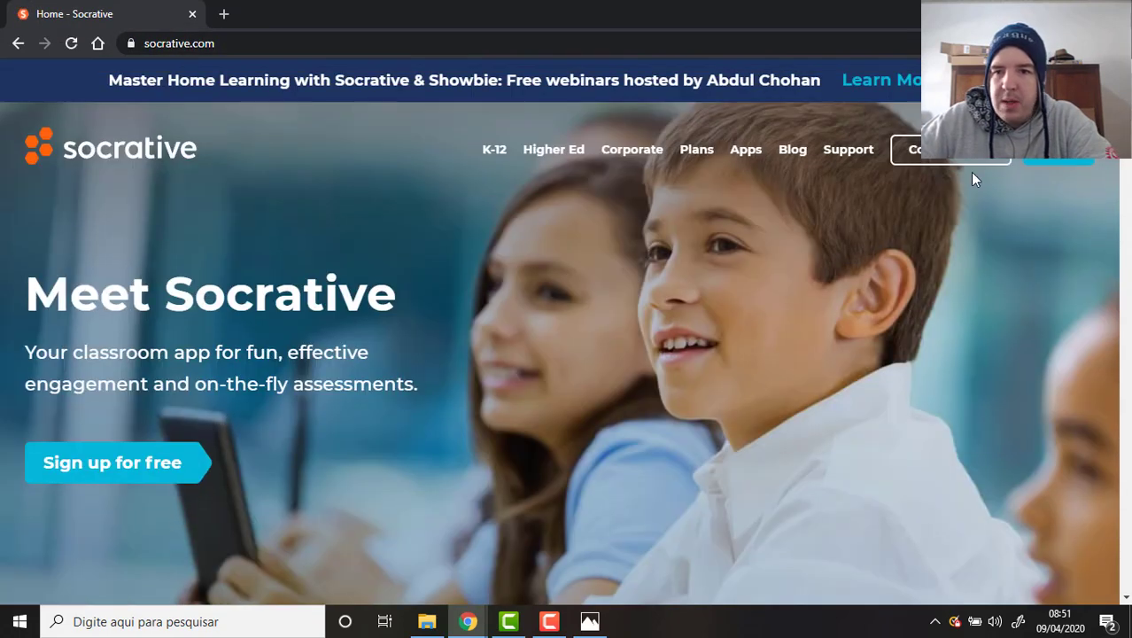
pyautogui.click(1083, 157)
pyautogui.click(560, 276)
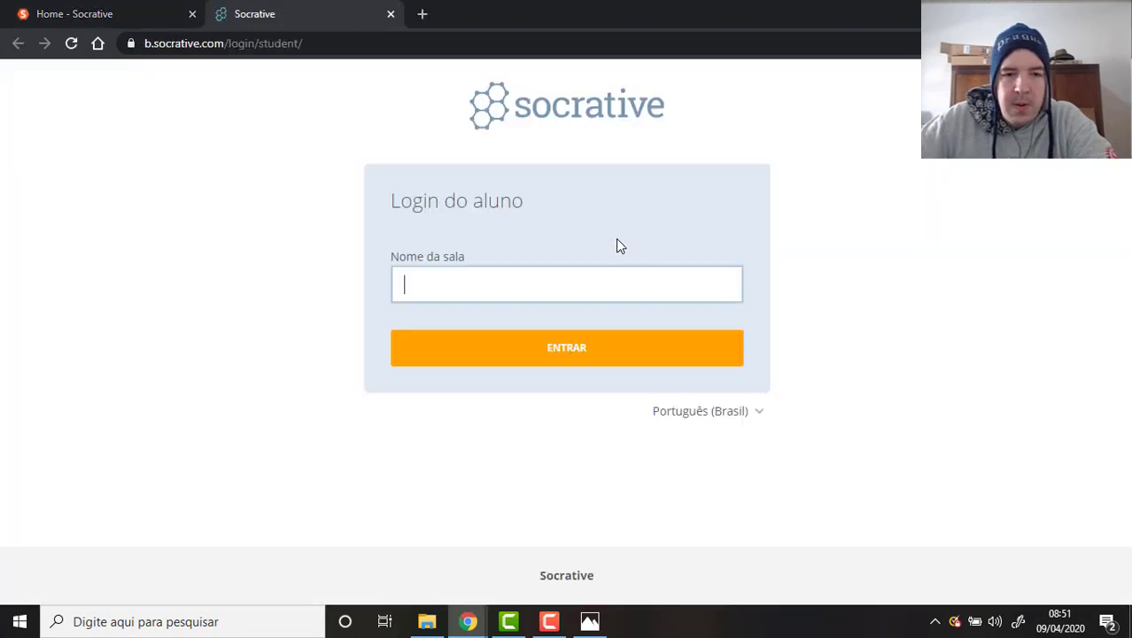
pyautogui.hotkey('alt', 'Tab')
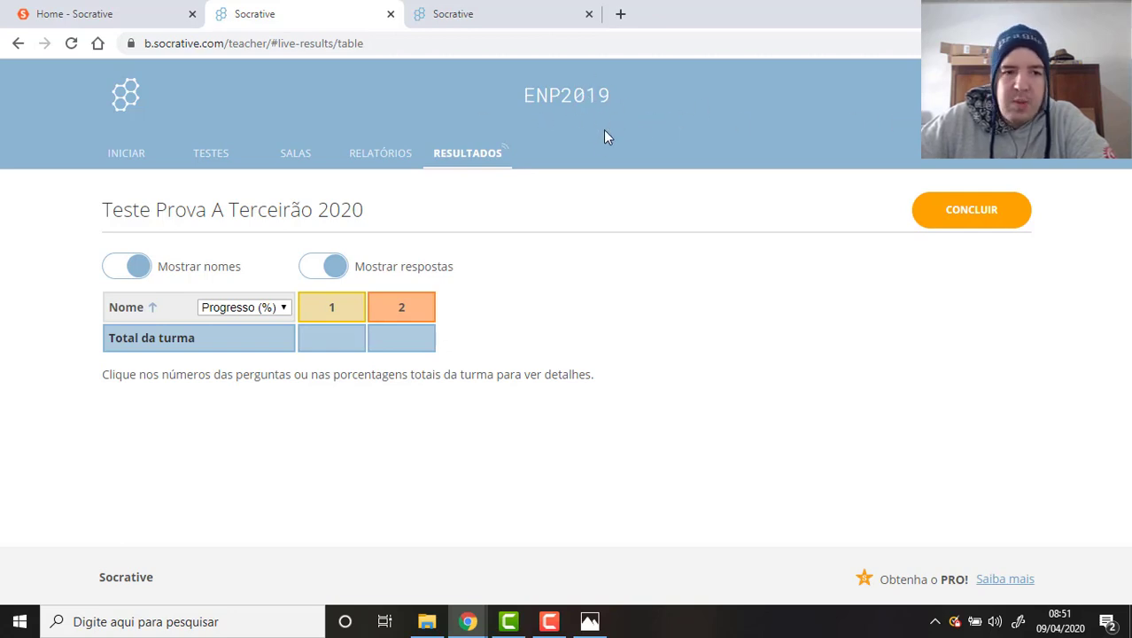
pyautogui.hotkey('ctrl', 'w')
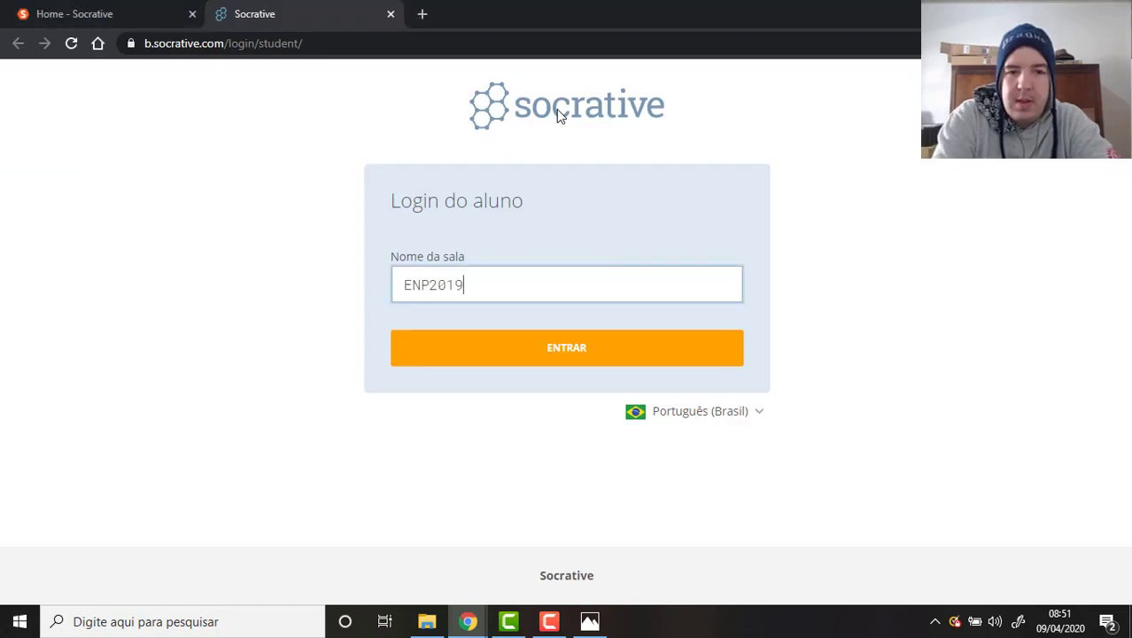
pyautogui.press('Return')
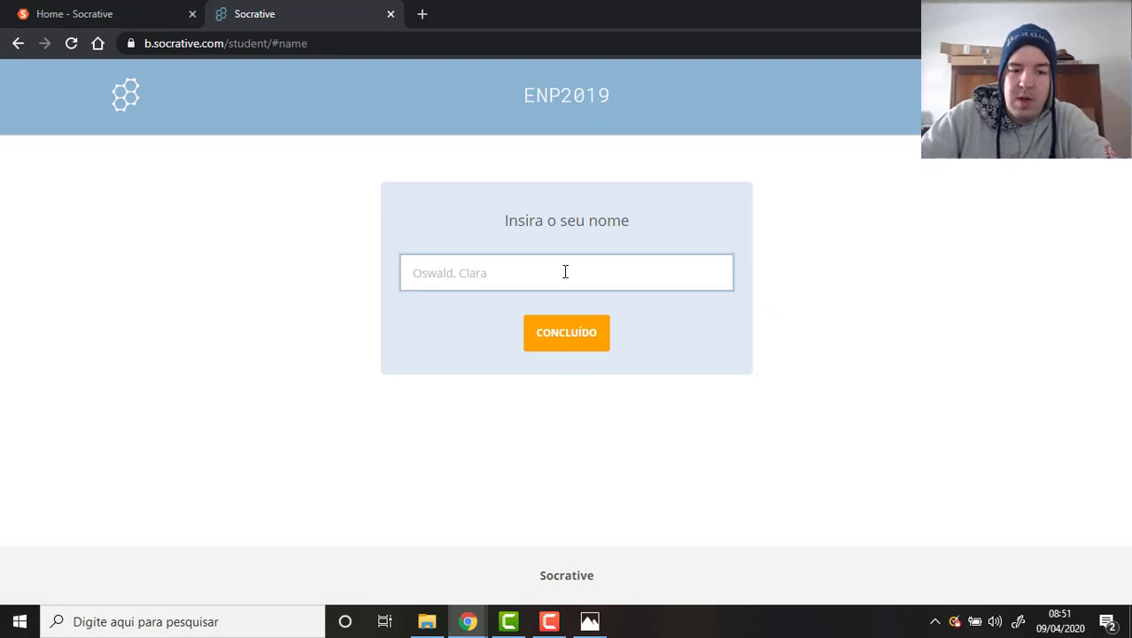
pyautogui.press('Return')
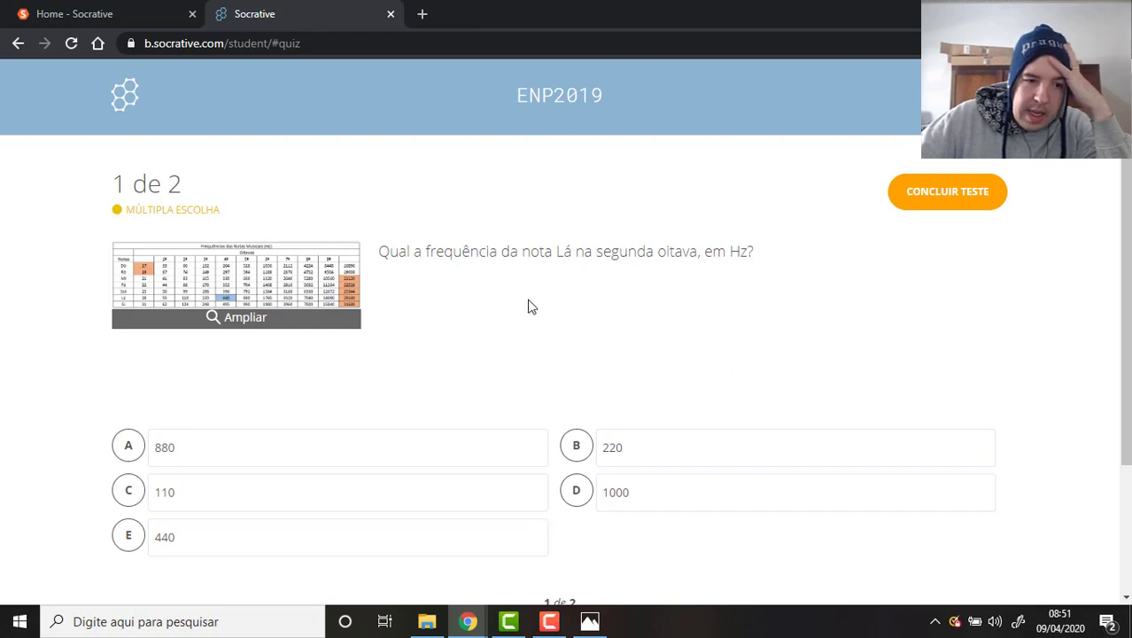
# Flip between questions 1 and 2, ending back at the top of question 1.
pyautogui.scroll(-3, 521, 306)
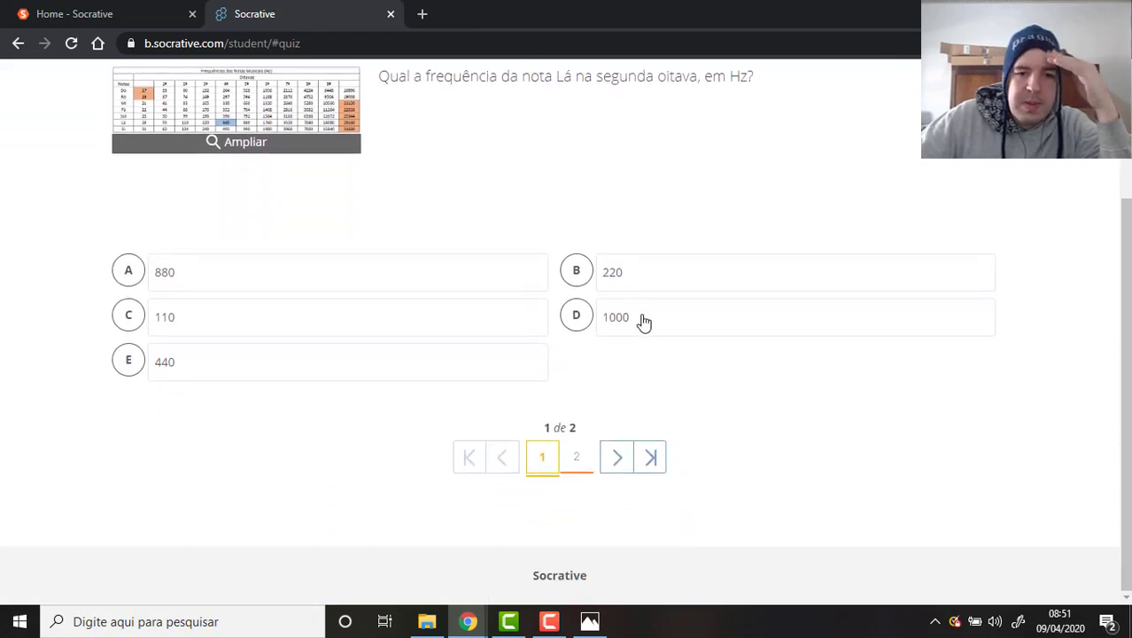
pyautogui.scroll(1, 461, 253)
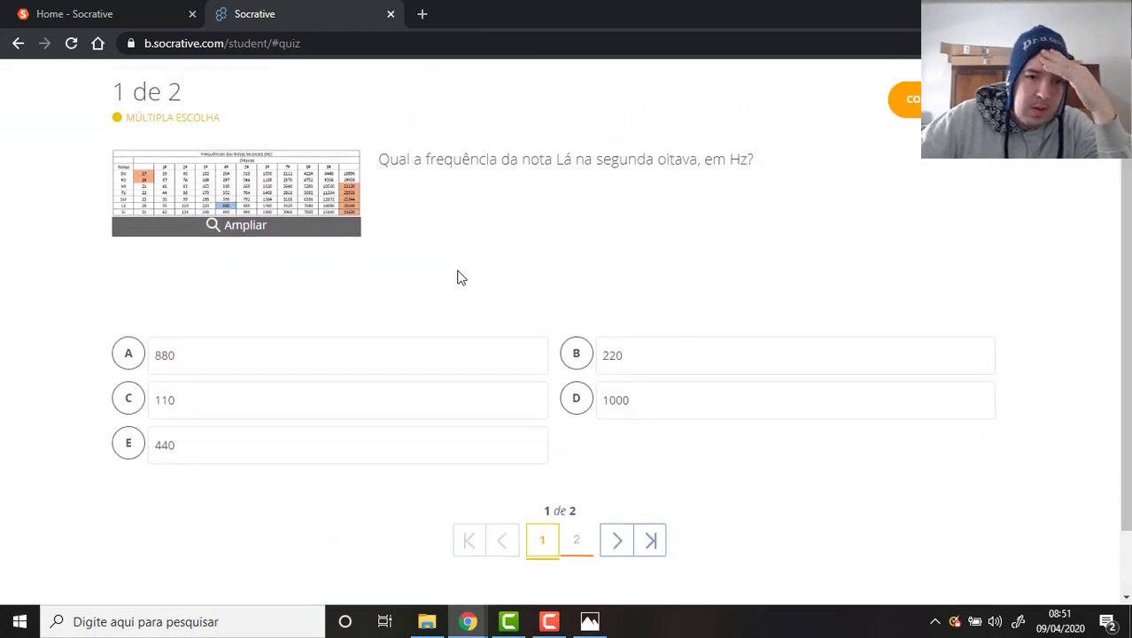
pyautogui.scroll(-1, 586, 387)
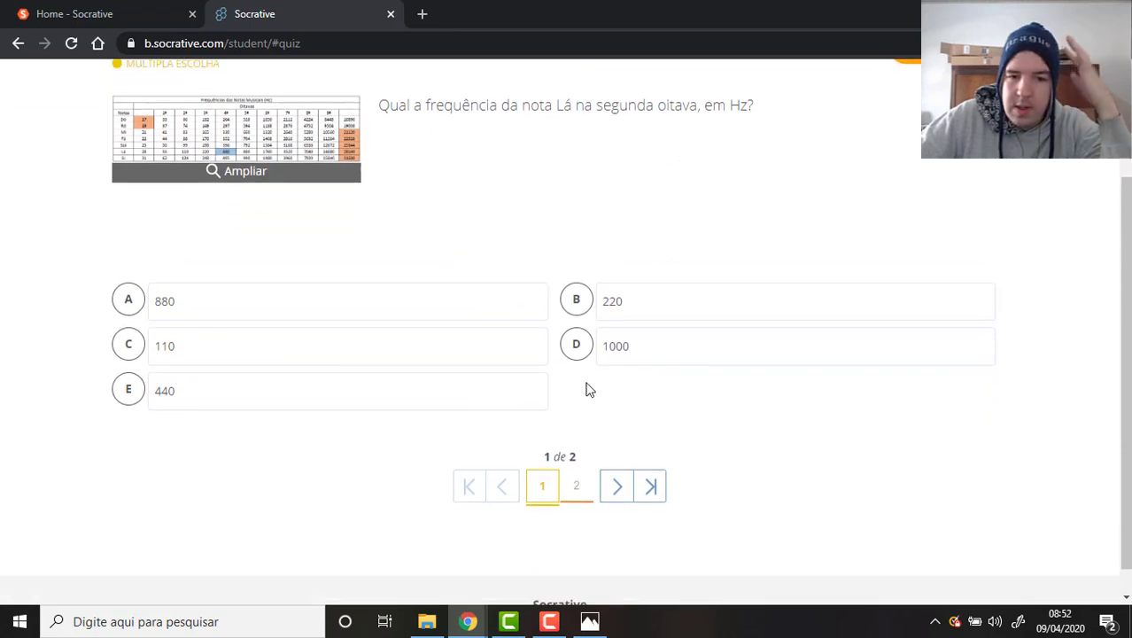
pyautogui.click(578, 468)
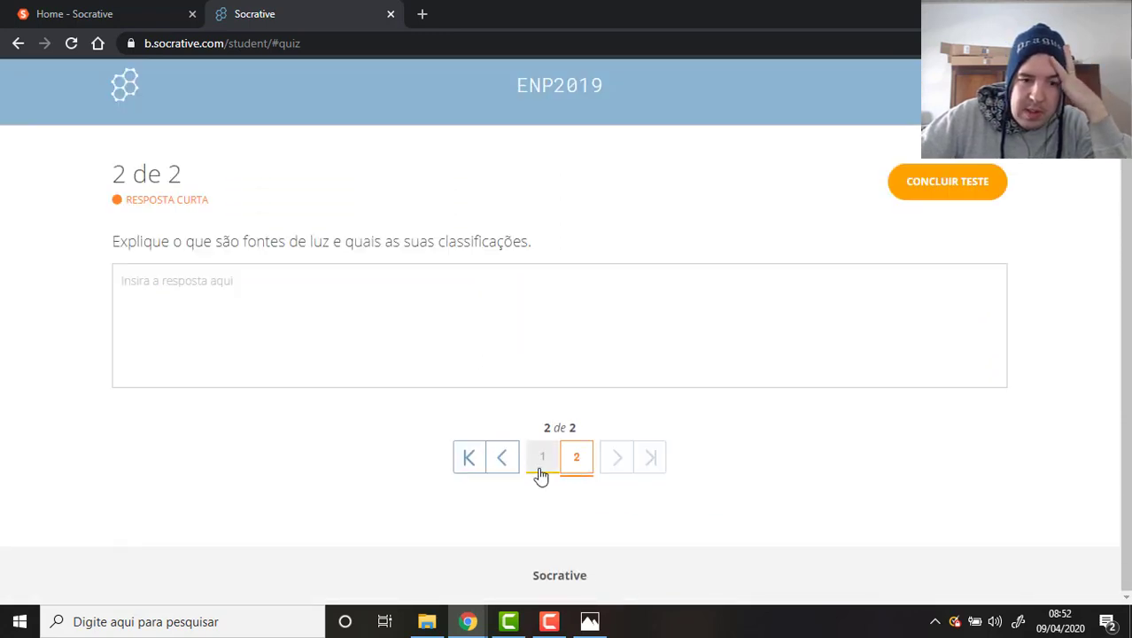
pyautogui.click(547, 466)
pyautogui.click(577, 467)
pyautogui.click(546, 468)
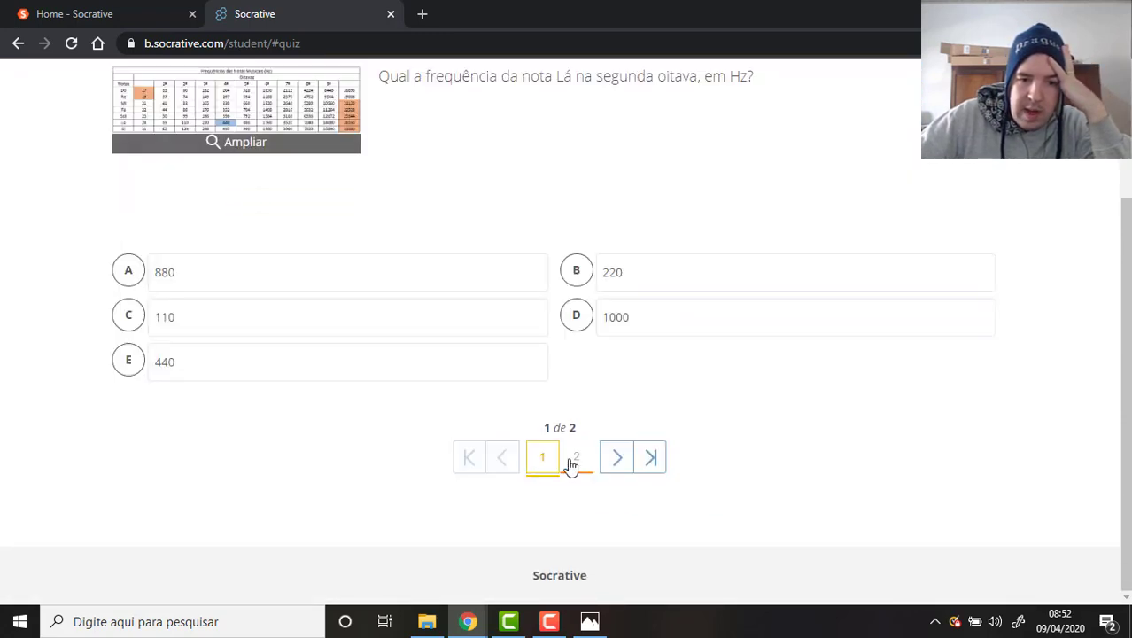
pyautogui.click(576, 462)
pyautogui.click(546, 466)
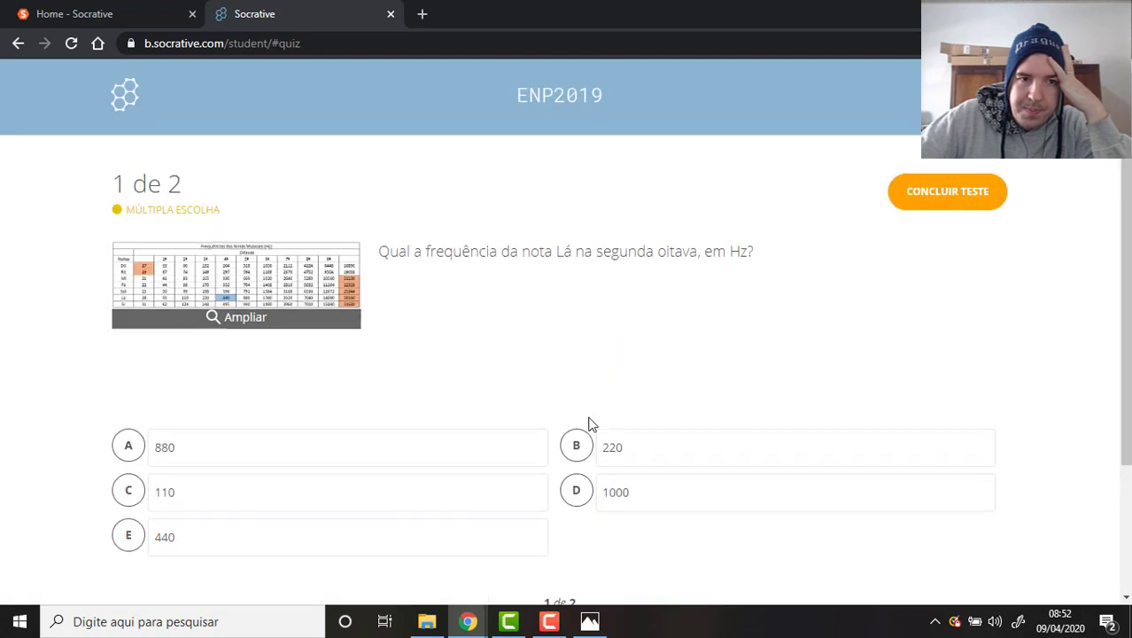
pyautogui.scroll(-3, 589, 424)
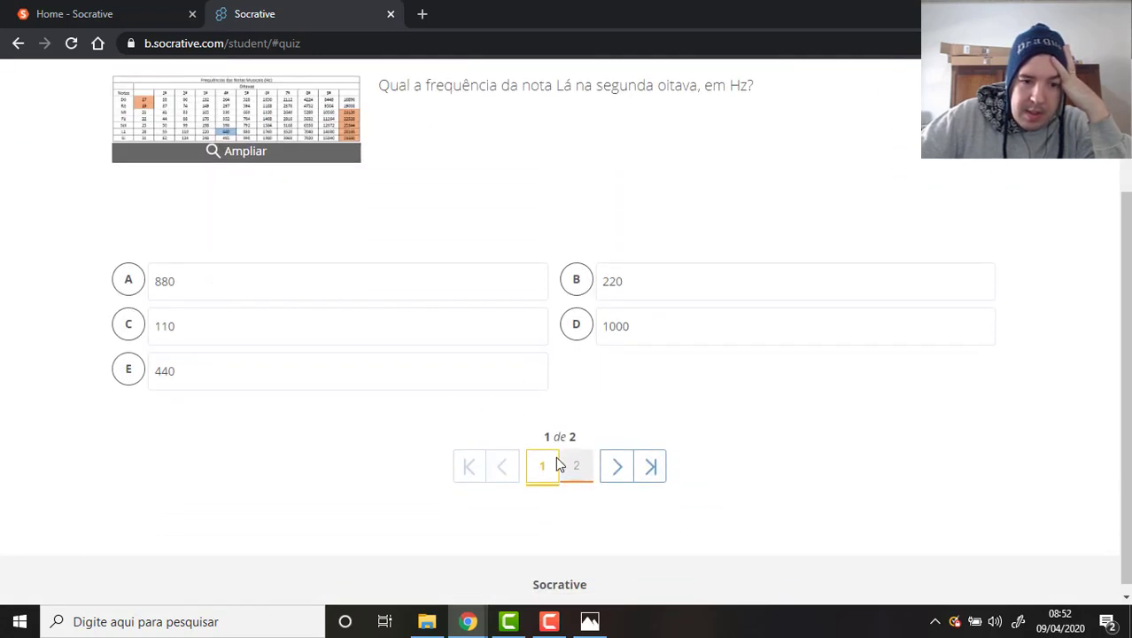
pyautogui.click(545, 471)
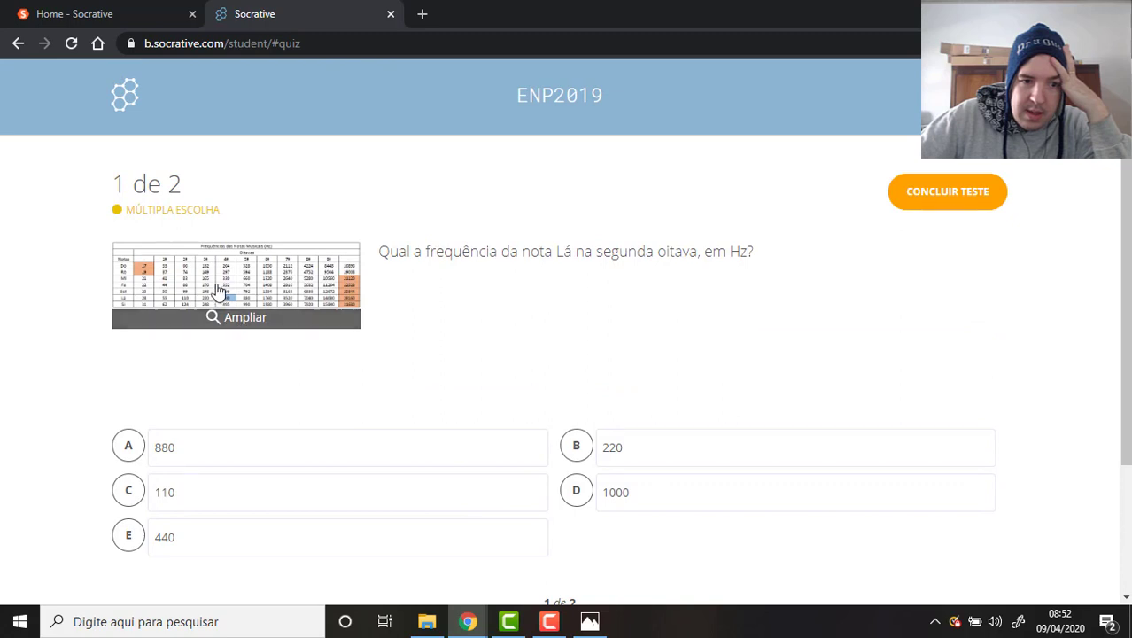
# Check the enlarged frequency table, answer 110 (option C), and advance to question 2.
pyautogui.click(245, 292)
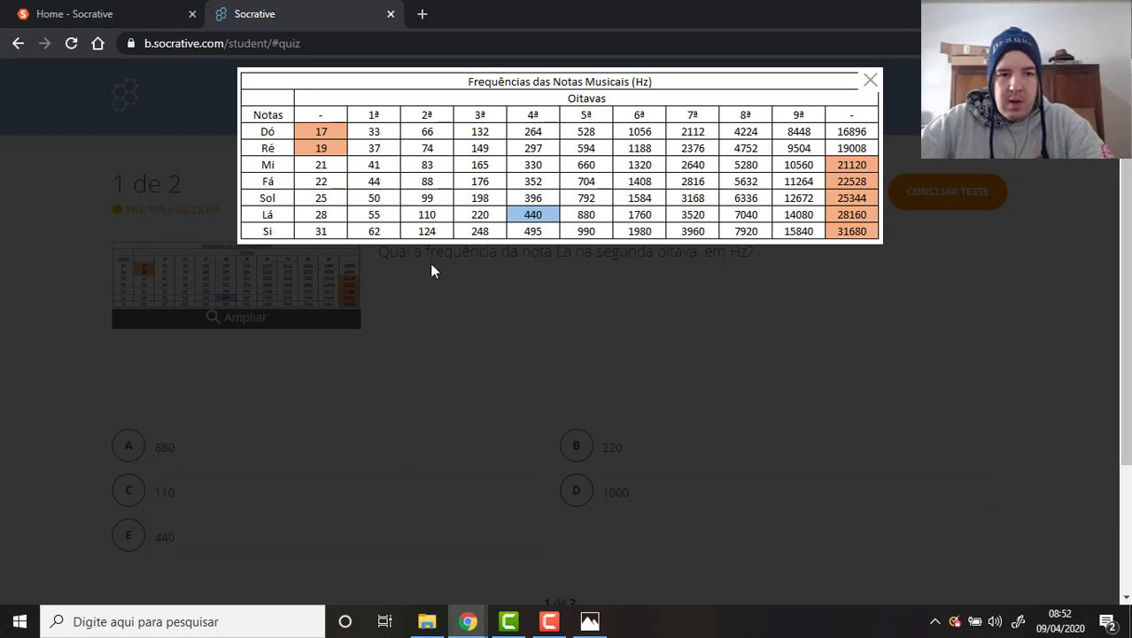
pyautogui.click(501, 316)
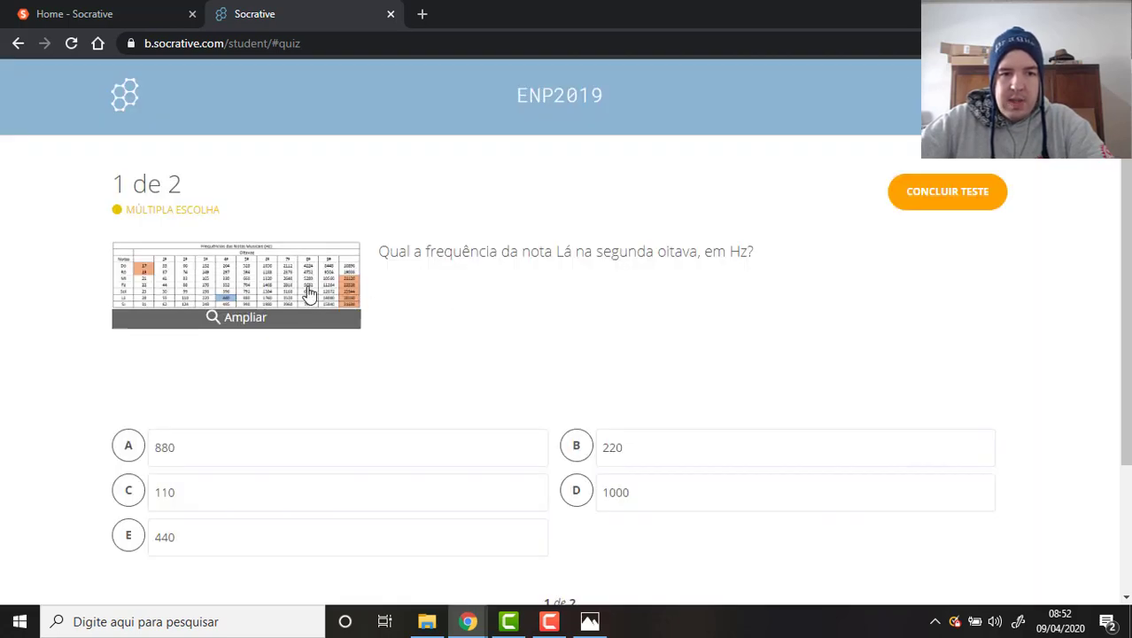
pyautogui.click(310, 296)
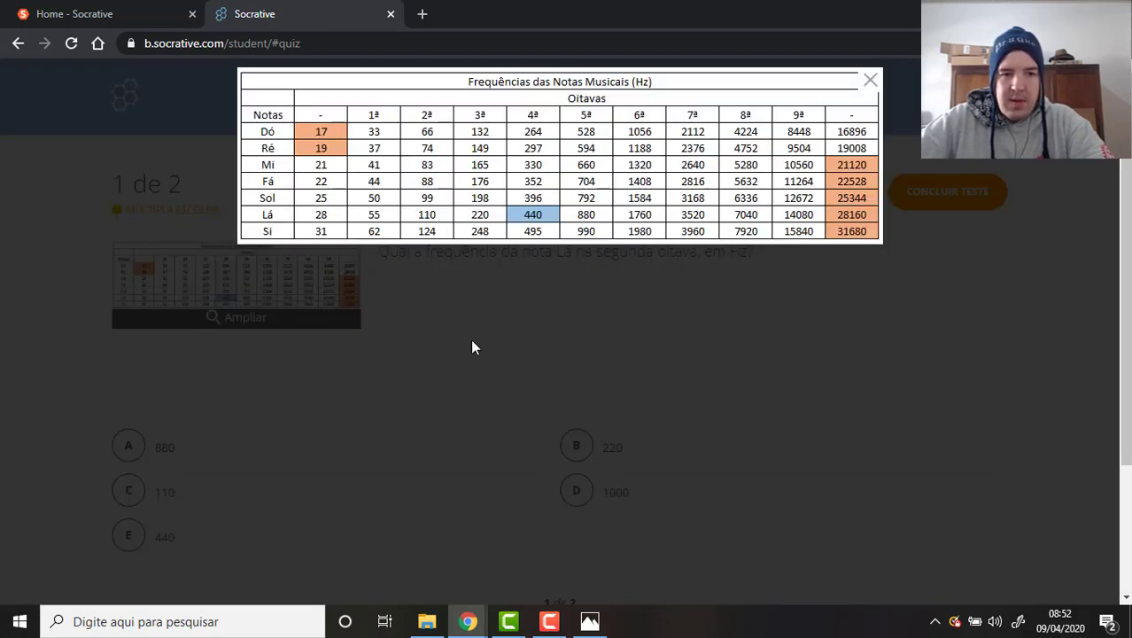
pyautogui.click(602, 351)
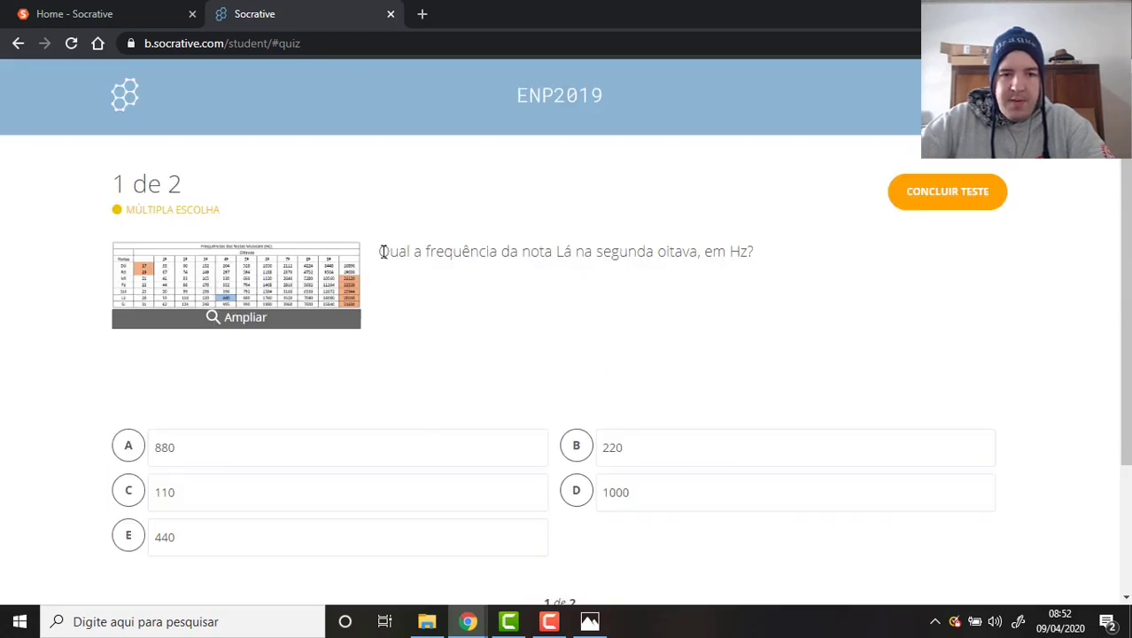
pyautogui.moveTo(383, 252); pyautogui.dragTo(778, 246)
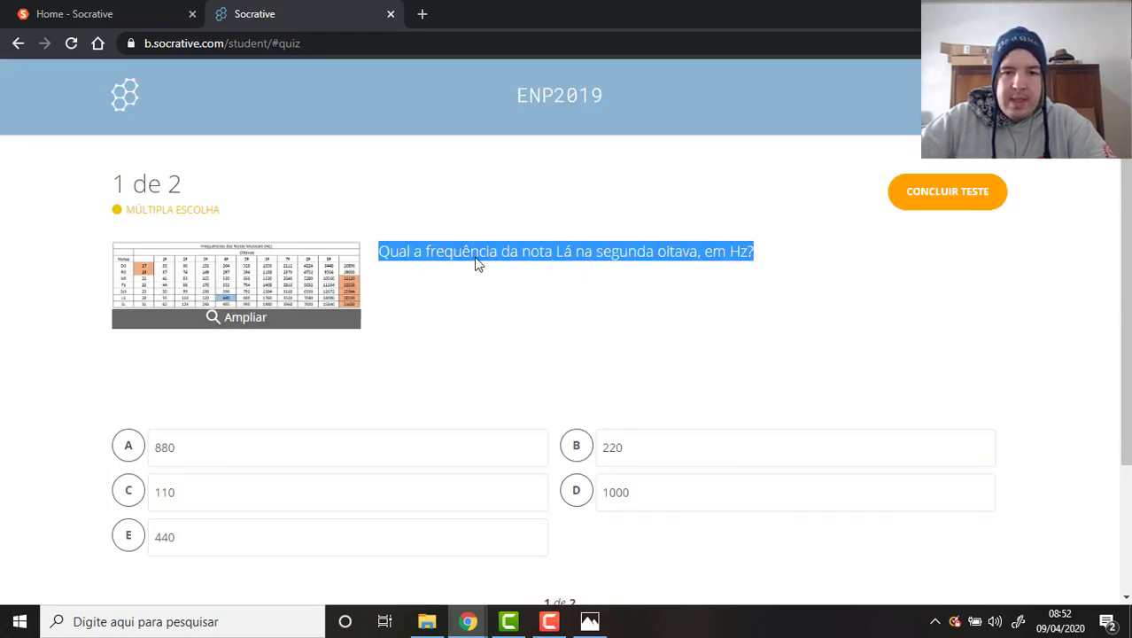
pyautogui.click(302, 272)
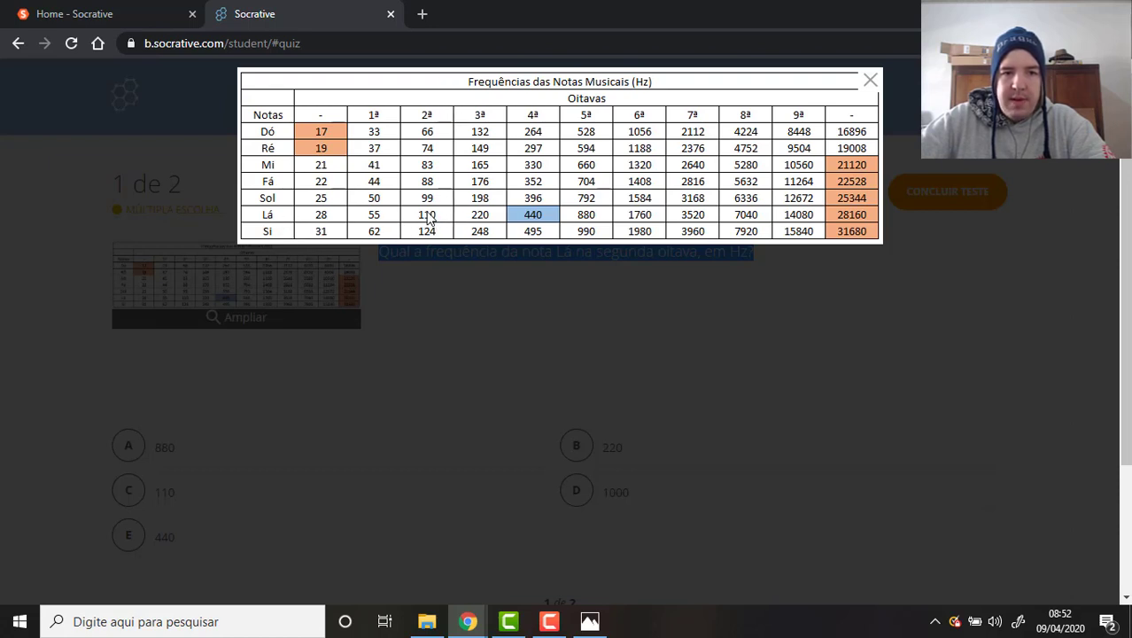
pyautogui.click(772, 354)
pyautogui.scroll(-2, 425, 354)
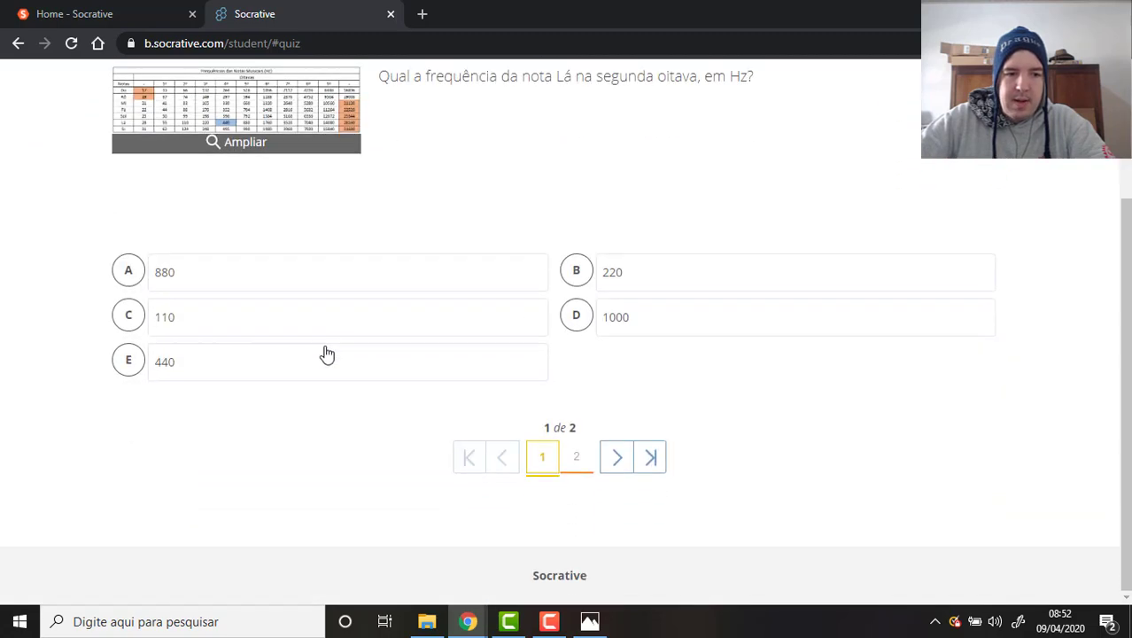
pyautogui.click(180, 320)
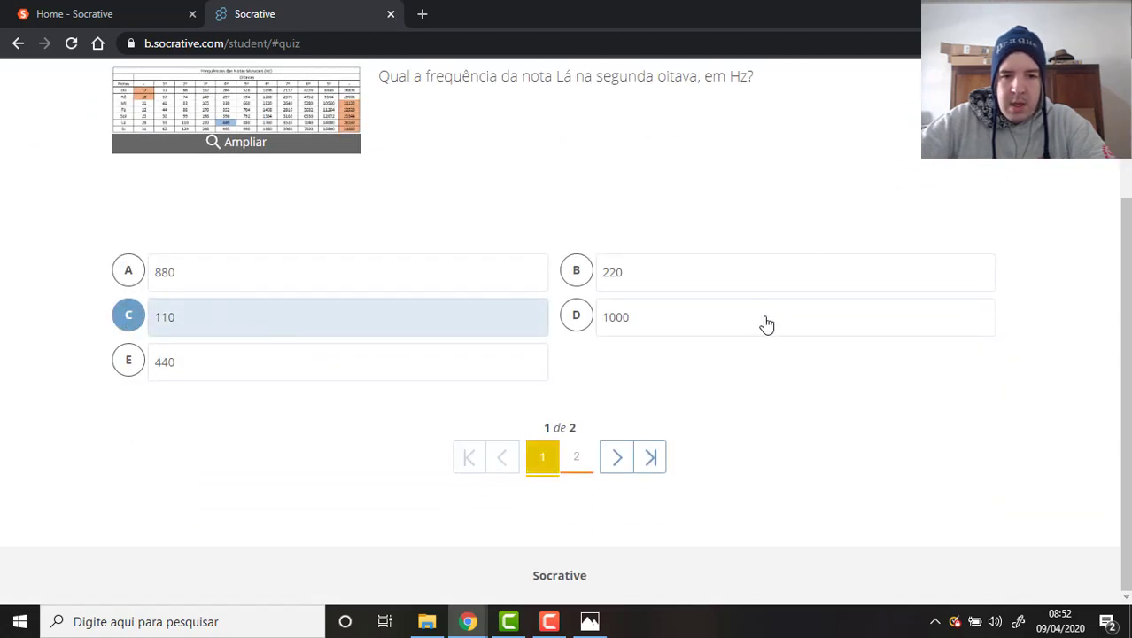
pyautogui.click(615, 456)
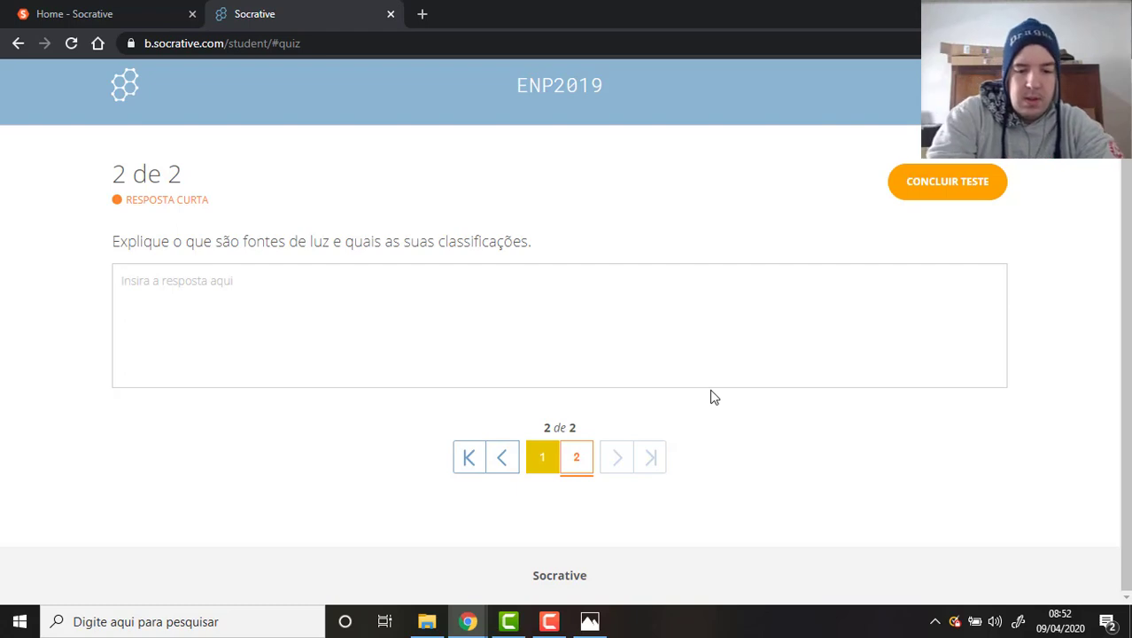
# Type question 2's answer on light sources, ending 'Primária e Secundária. Extensa ou pontual.'.
pyautogui.write('São')
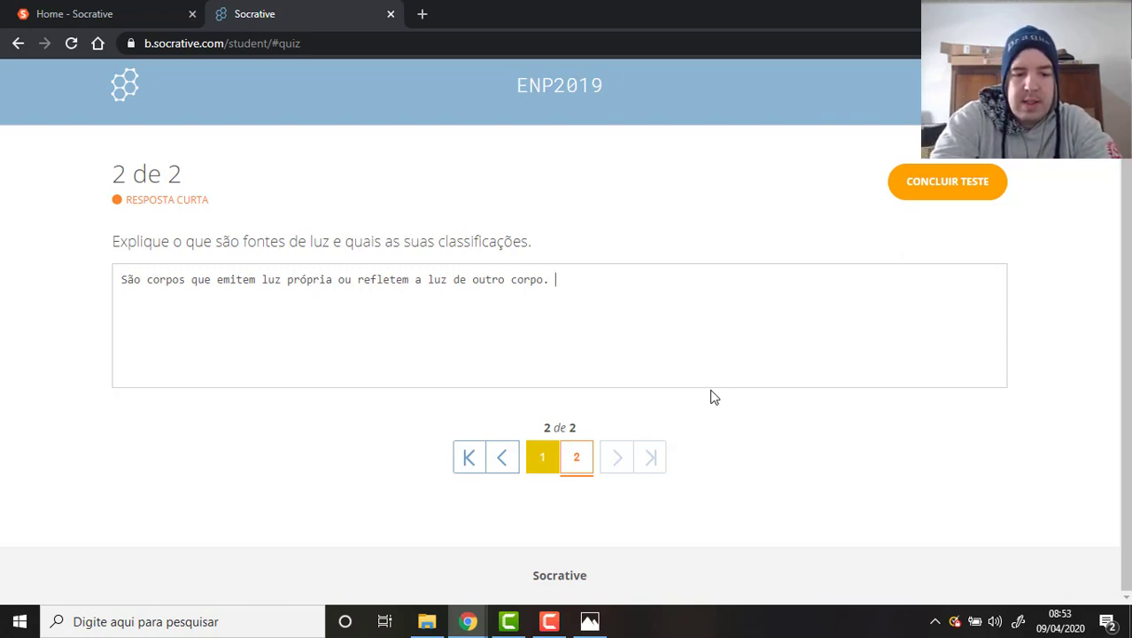
pyautogui.write('Primária ')
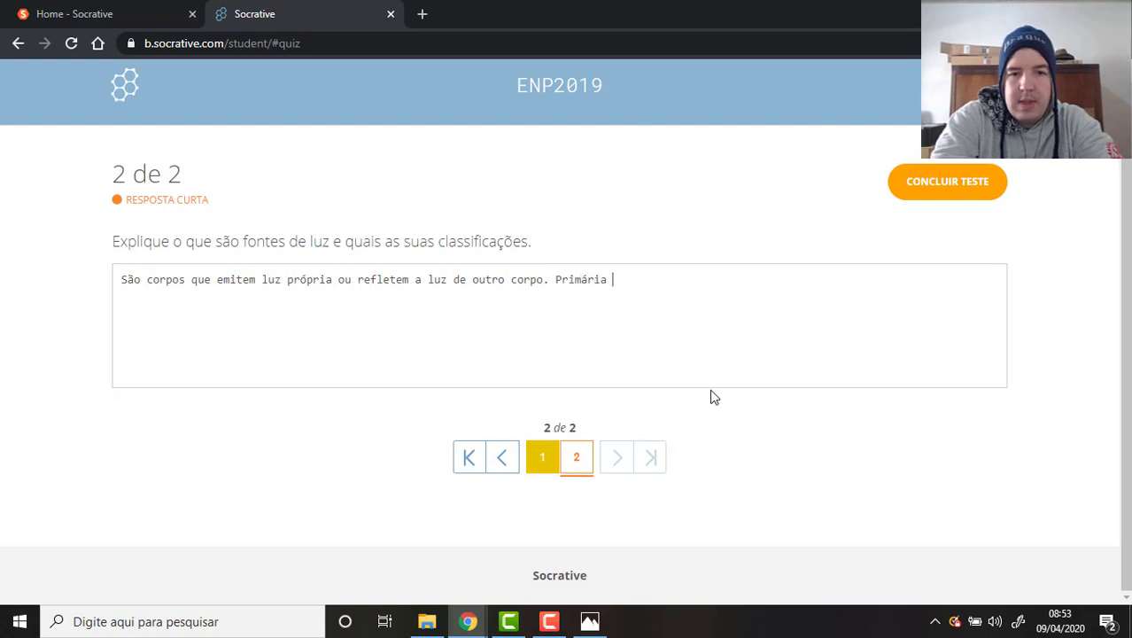
pyautogui.write('e Secundária. ')
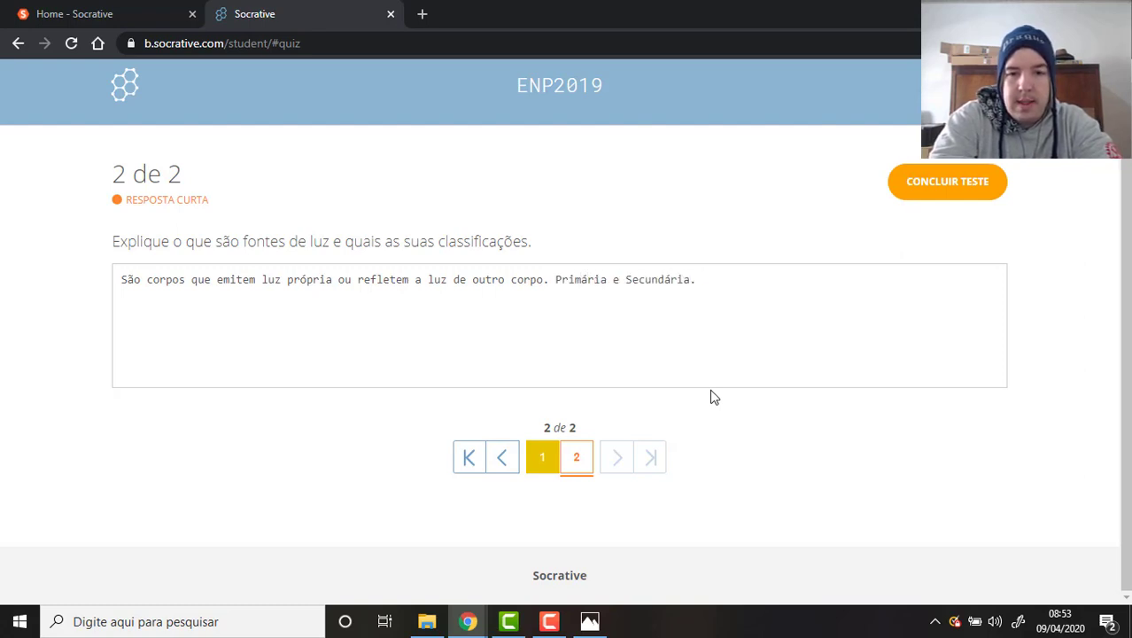
pyautogui.write('Extensa o')
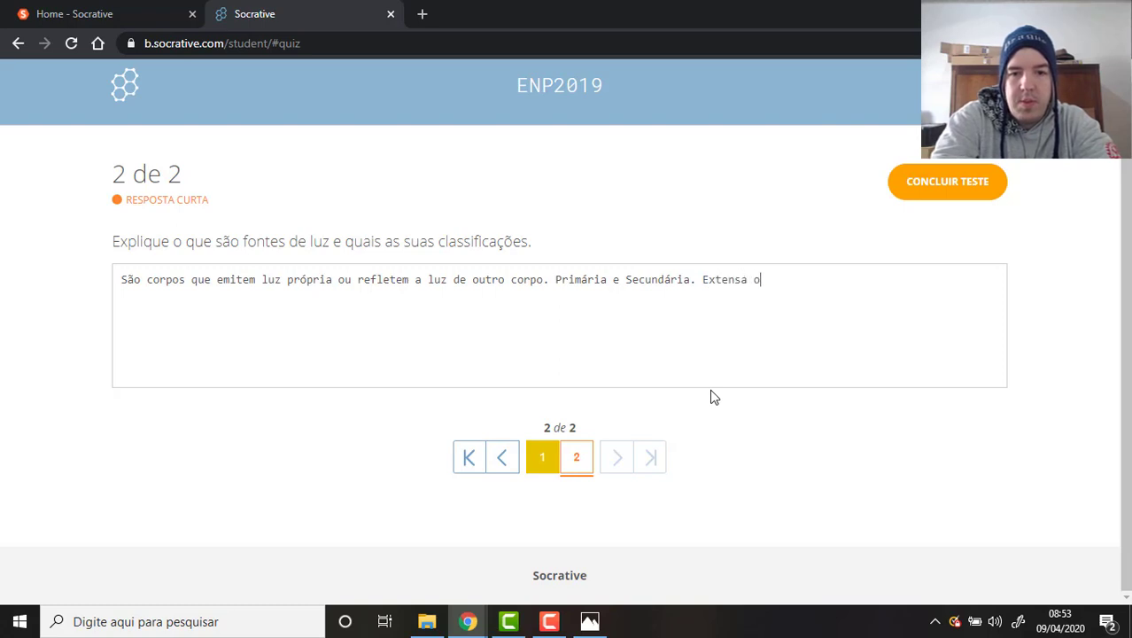
pyautogui.write('u pontual.')
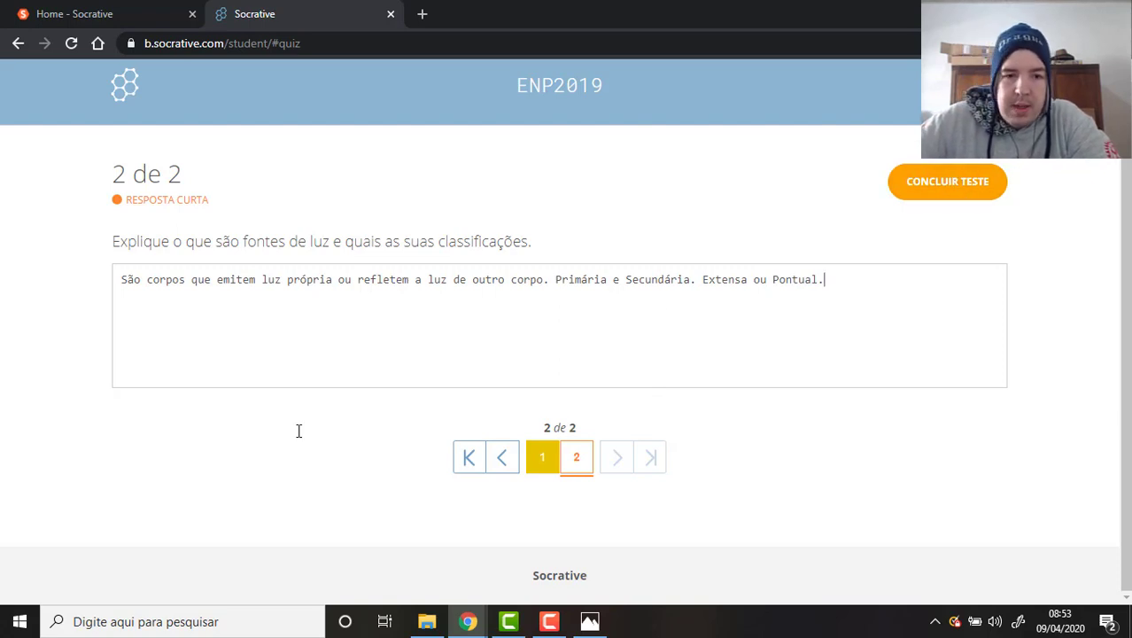
# Submit the quiz with CONCLUIR TESTE › SIM and review the 1/1, 100% score summary.
pyautogui.click(979, 193)
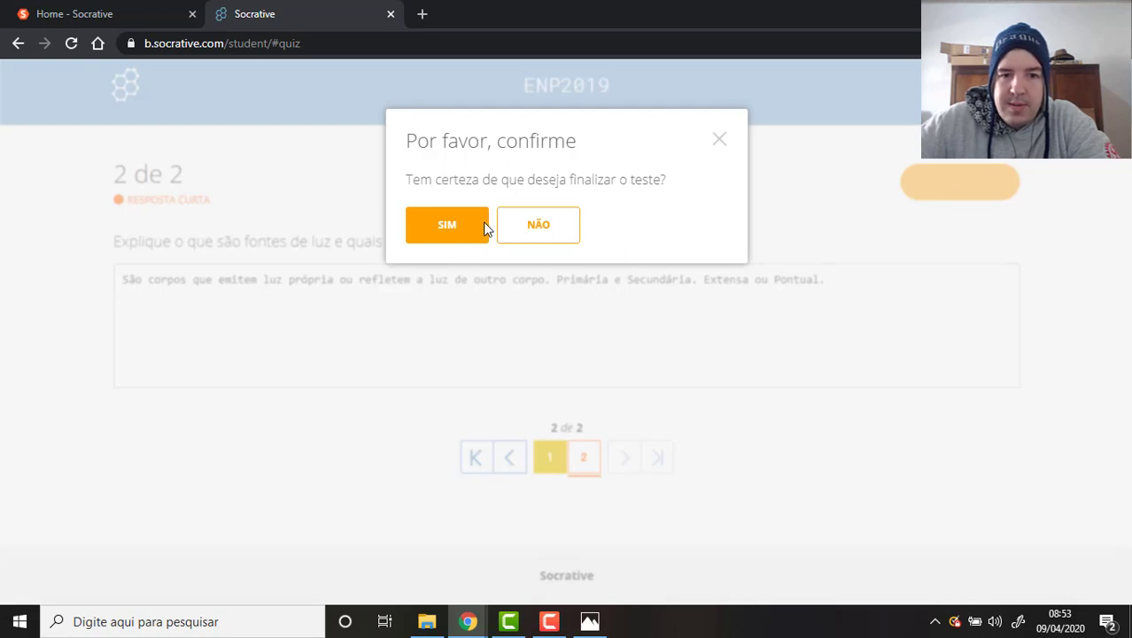
pyautogui.click(457, 227)
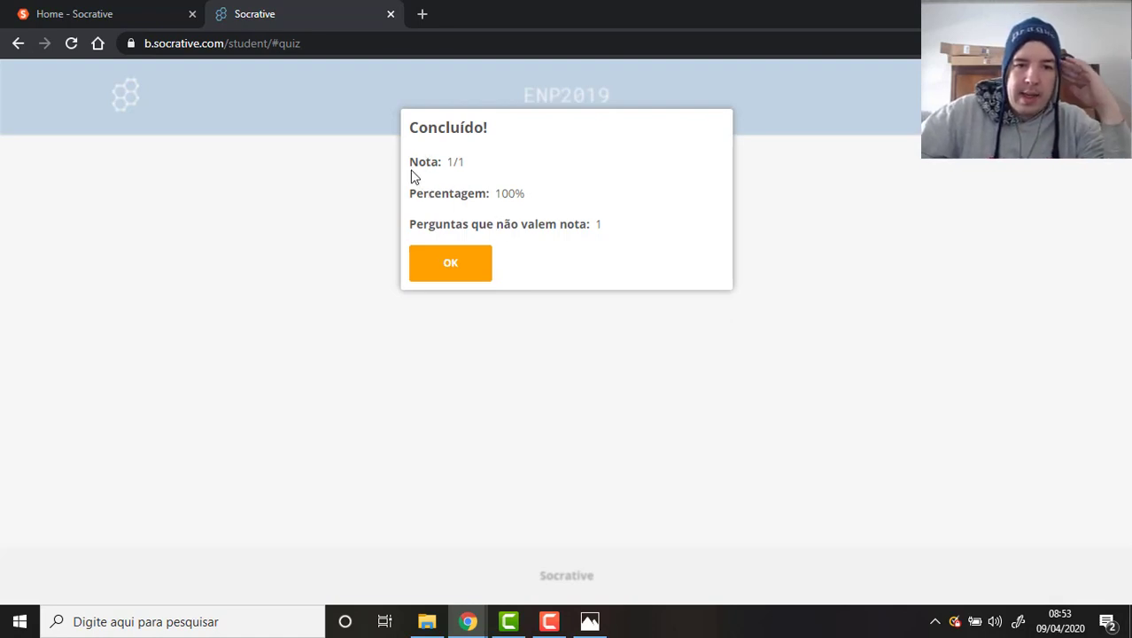
pyautogui.moveTo(411, 161); pyautogui.dragTo(458, 163)
pyautogui.click(492, 178)
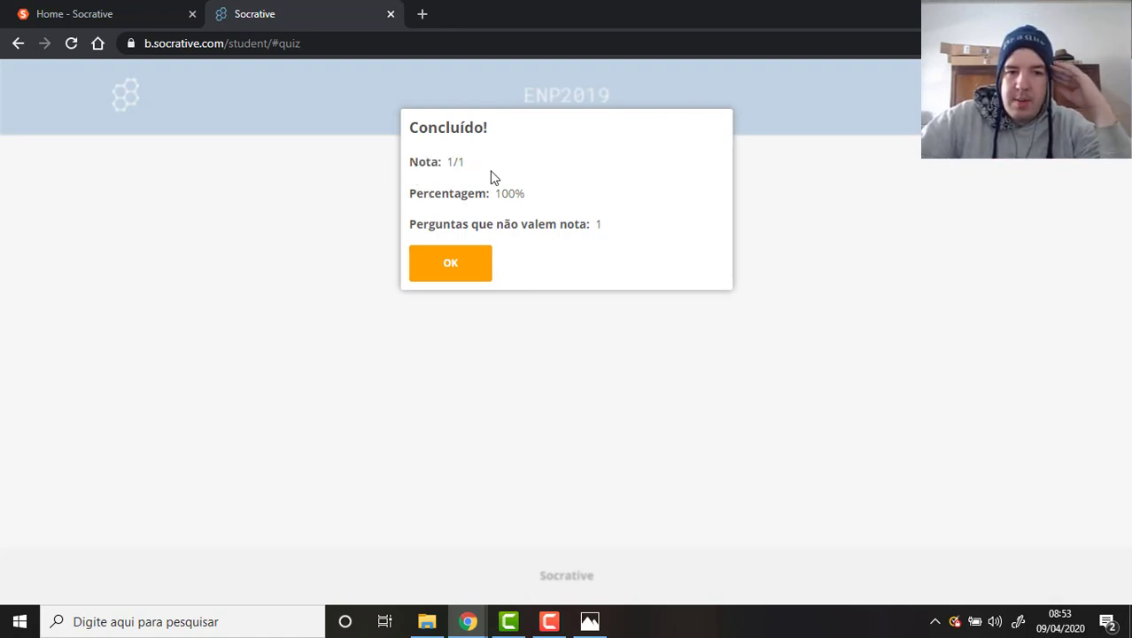
pyautogui.tripleClick(491, 193)
pyautogui.click(505, 220)
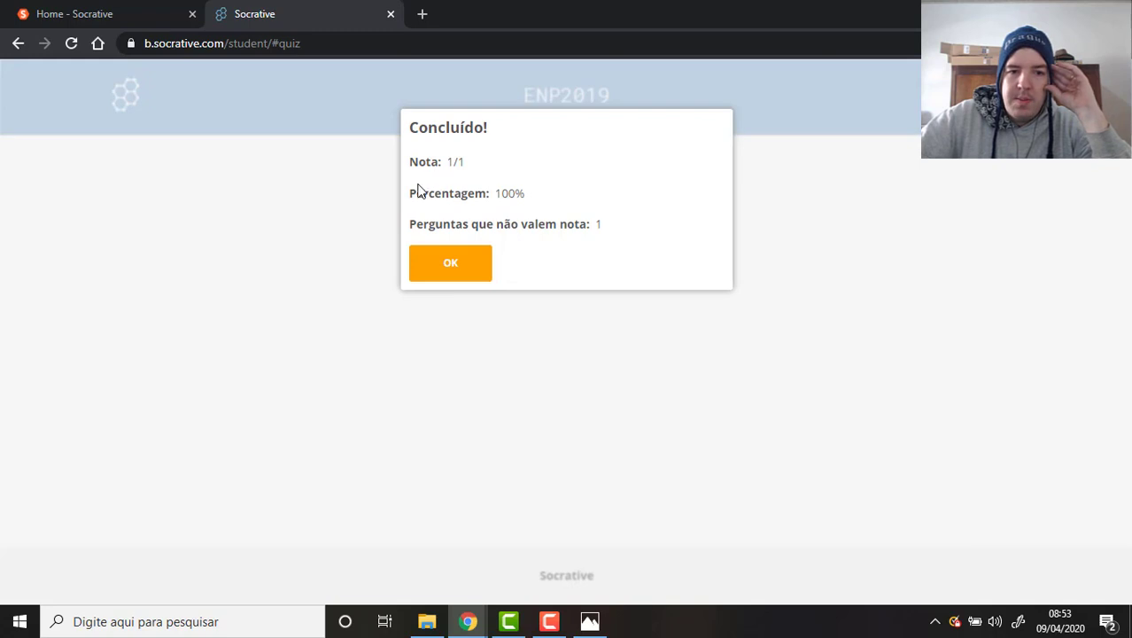
pyautogui.moveTo(433, 197); pyautogui.dragTo(551, 202)
pyautogui.click(551, 202)
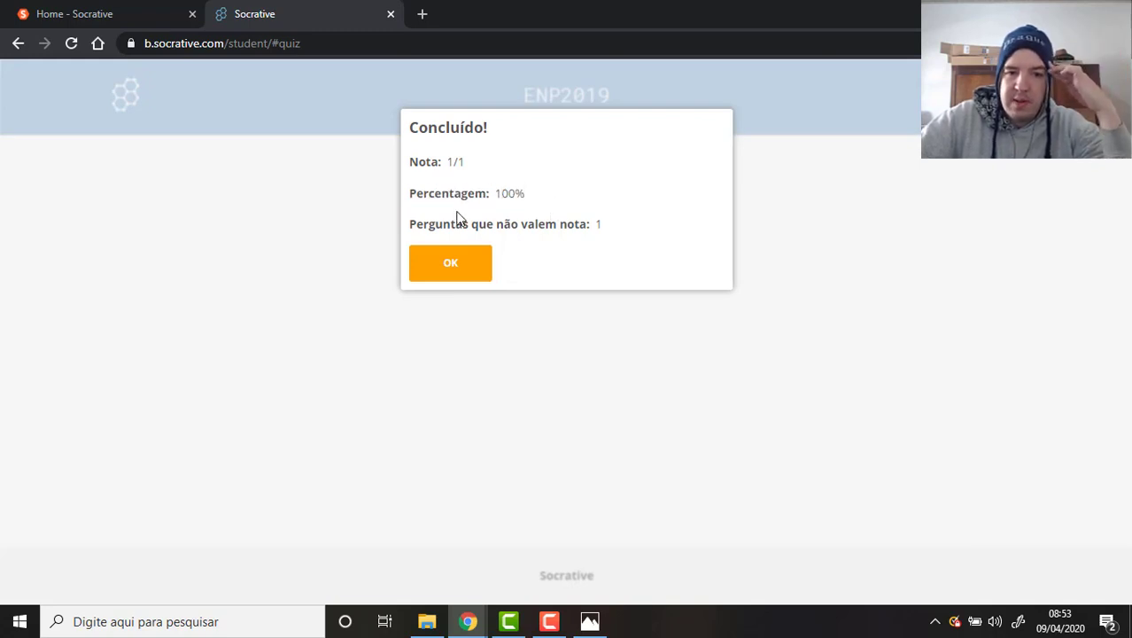
pyautogui.moveTo(442, 225); pyautogui.dragTo(630, 234)
pyautogui.click(628, 236)
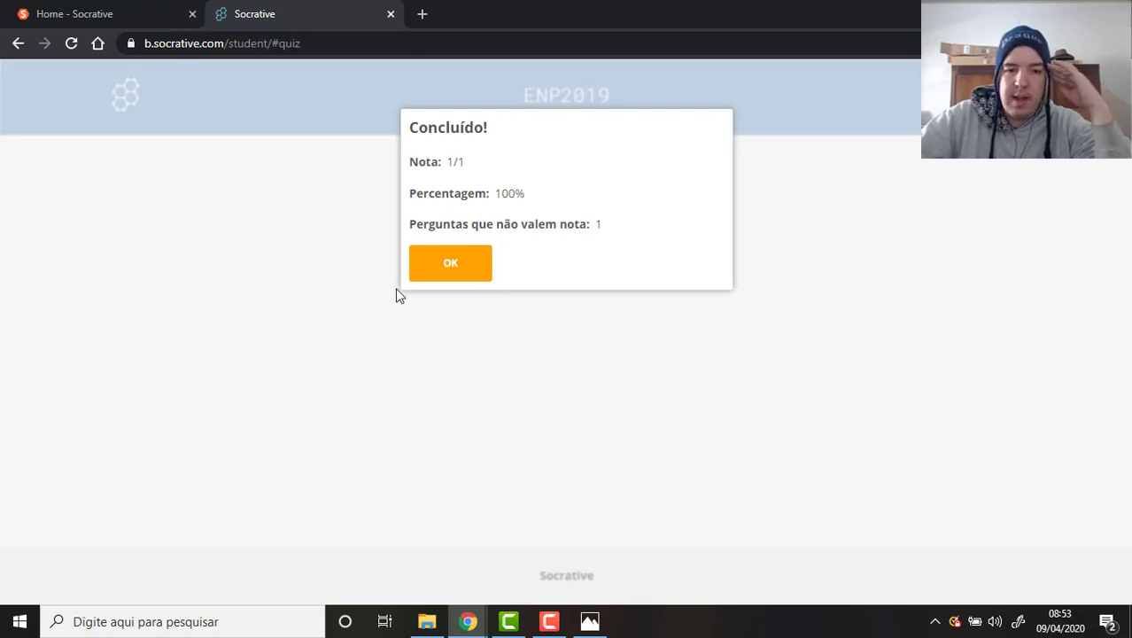
# Close the student summary and end the live Teste Prova A Terceirão 2020 activity.
pyautogui.click(458, 272)
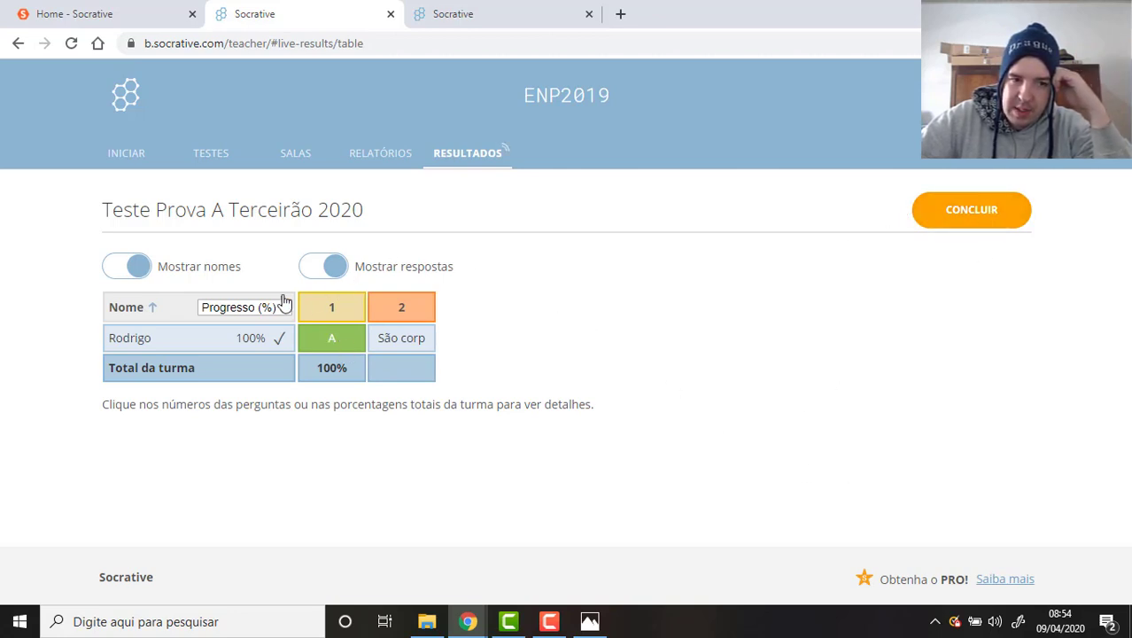
pyautogui.click(998, 218)
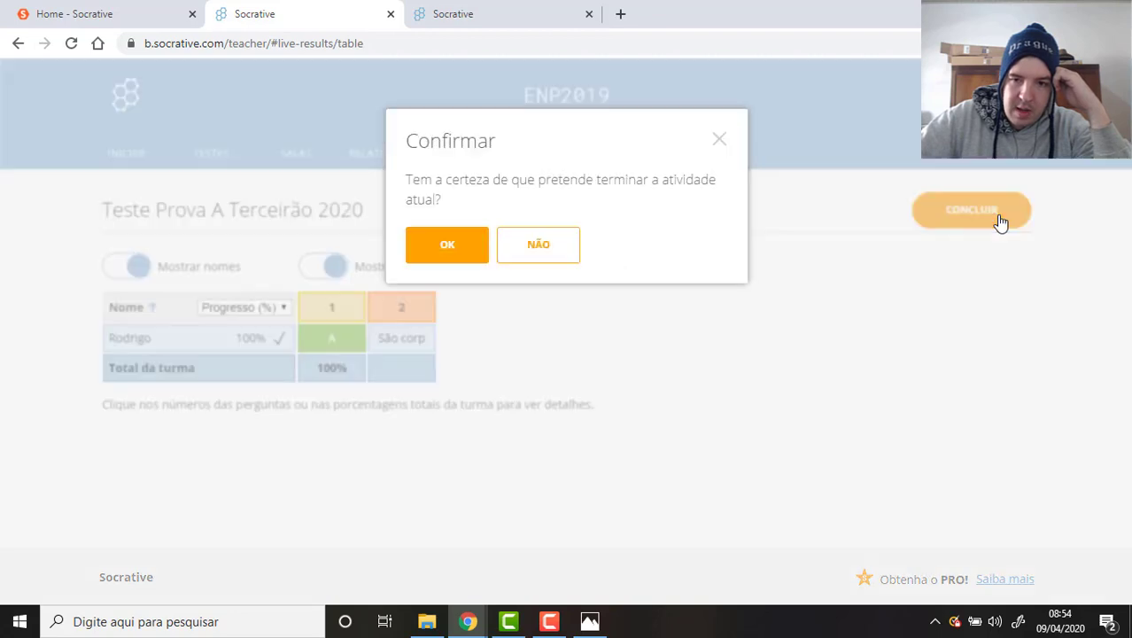
pyautogui.click(445, 256)
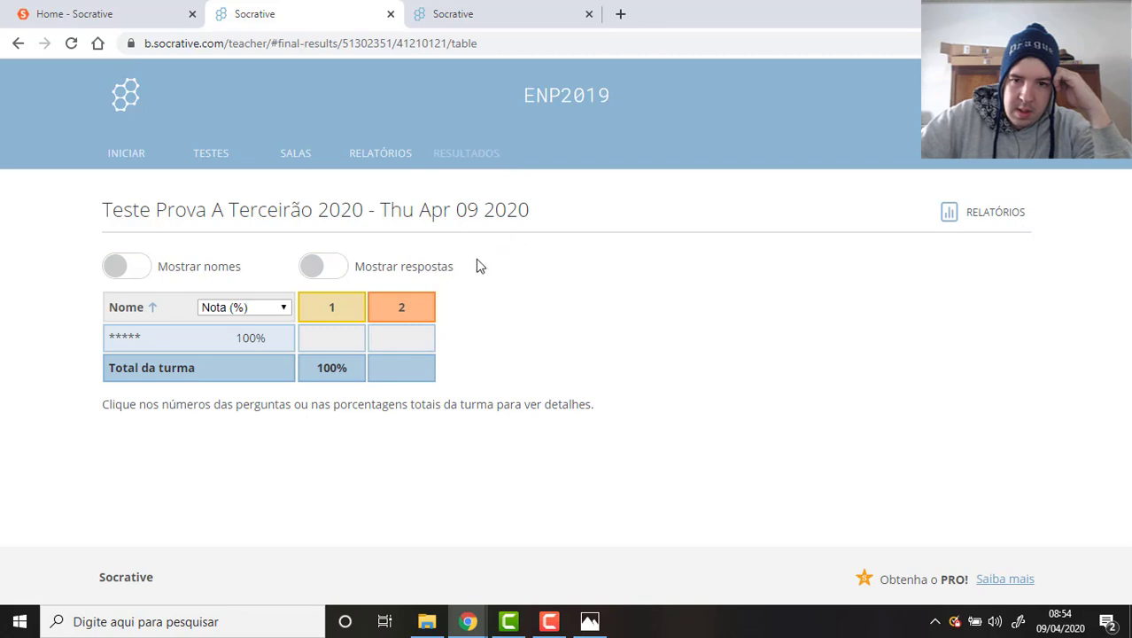
# Download the whole-class Excel report as an .xlsx and open it from Chrome's download bar.
pyautogui.click(990, 217)
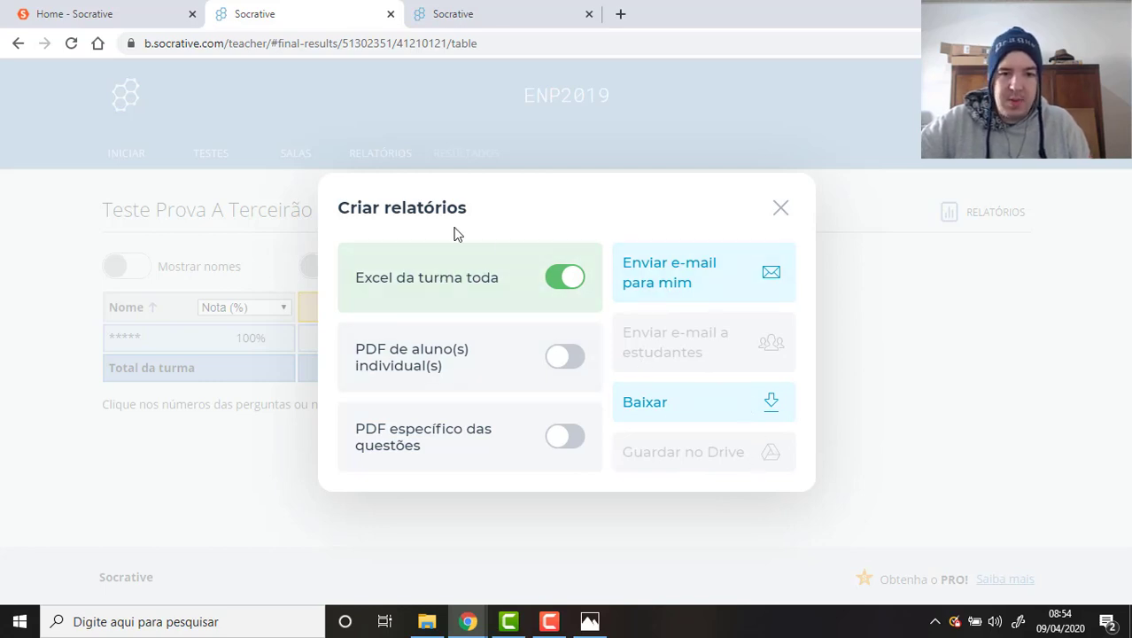
pyautogui.click(777, 414)
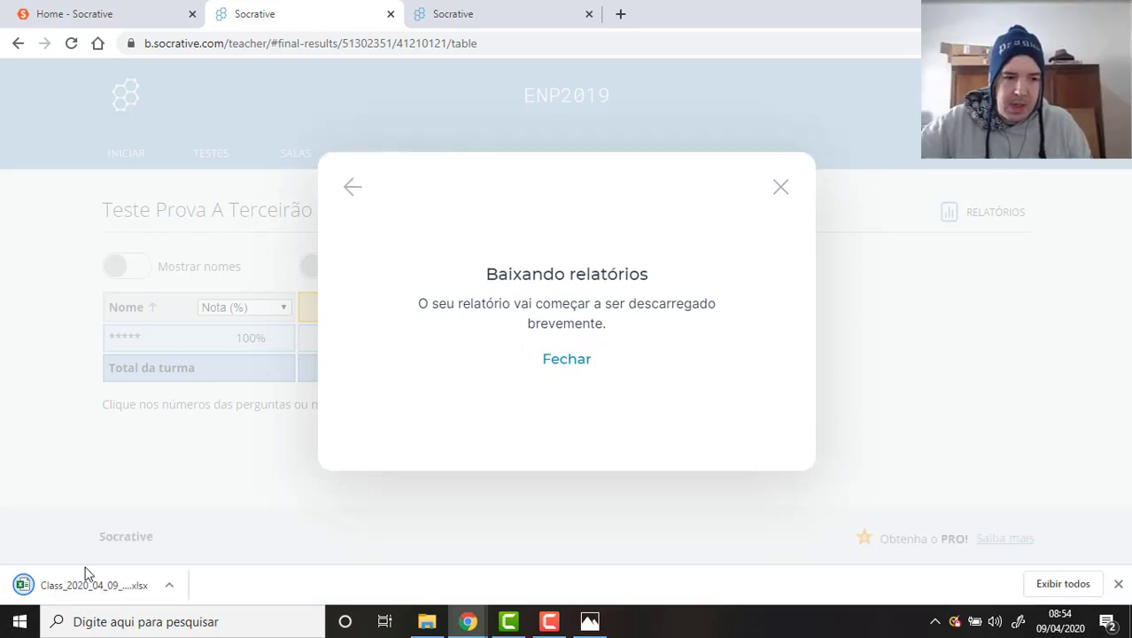
pyautogui.click(88, 588)
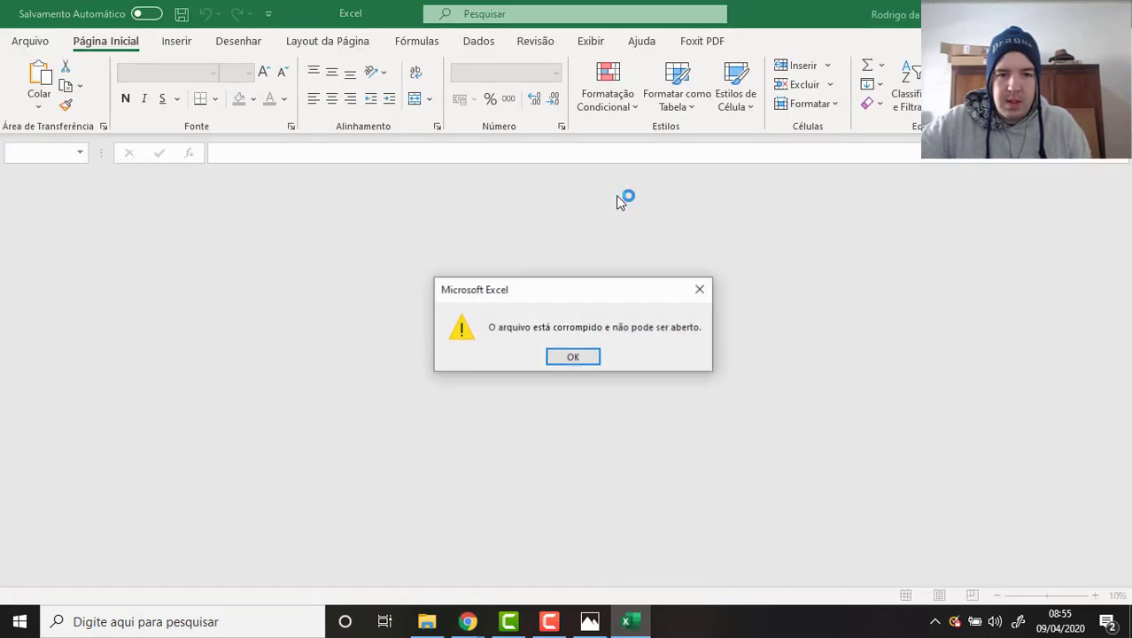
# Dismiss Excel's 'arquivo está corrompido' error and close the empty Excel window.
pyautogui.click(580, 357)
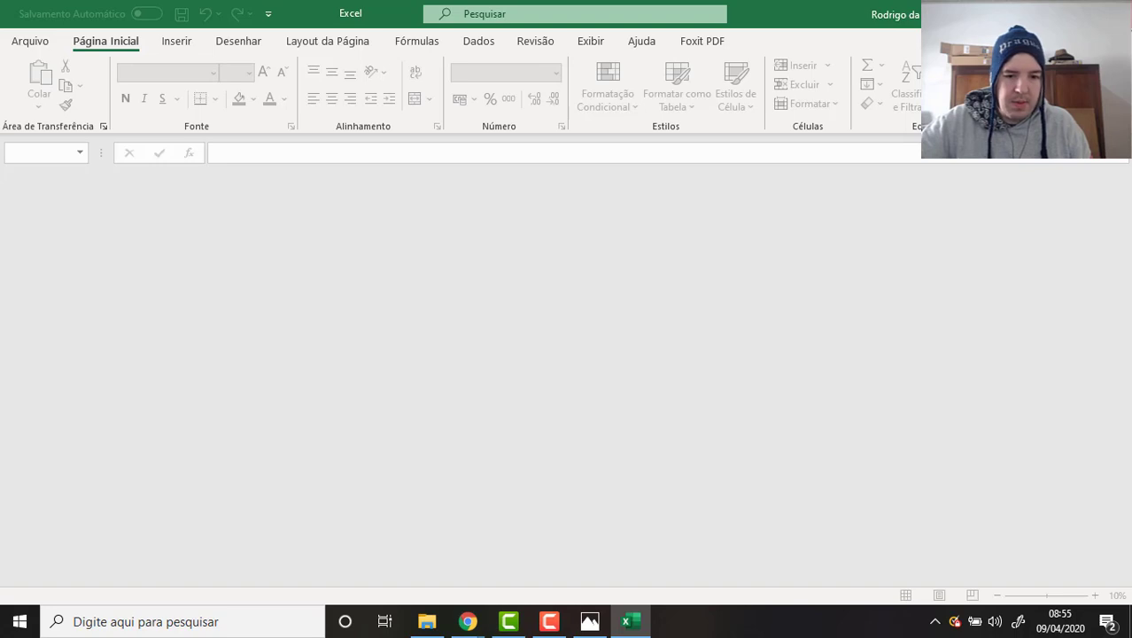
pyautogui.hotkey('alt', 'F4')
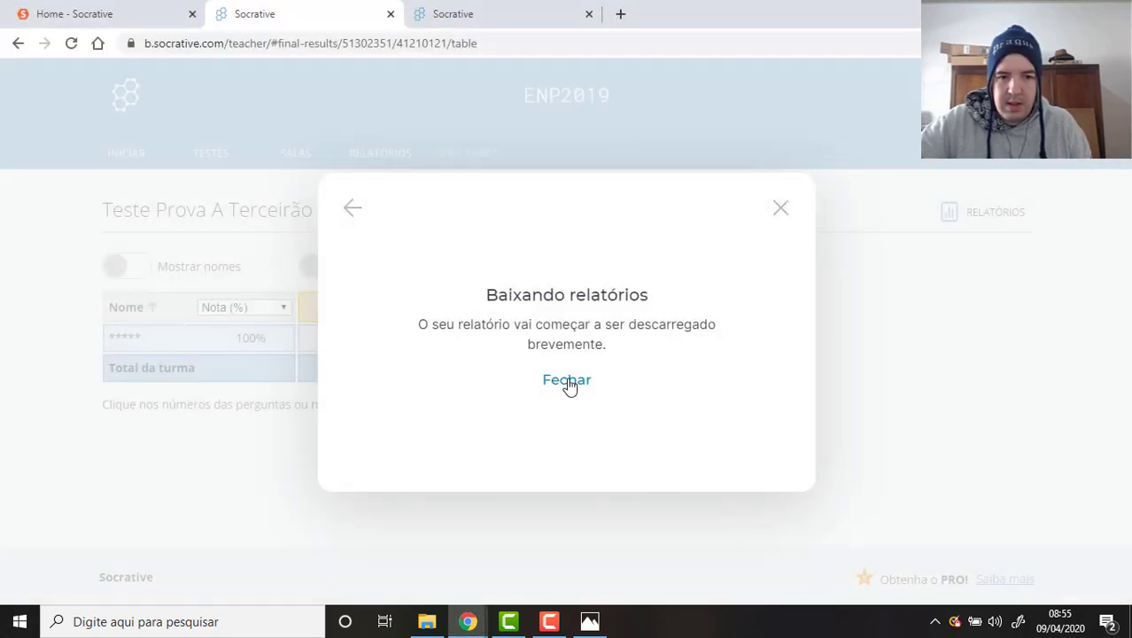
# Close the download notice and open the Teste Prova A Terceirão 2020 report from Relatórios.
pyautogui.click(570, 383)
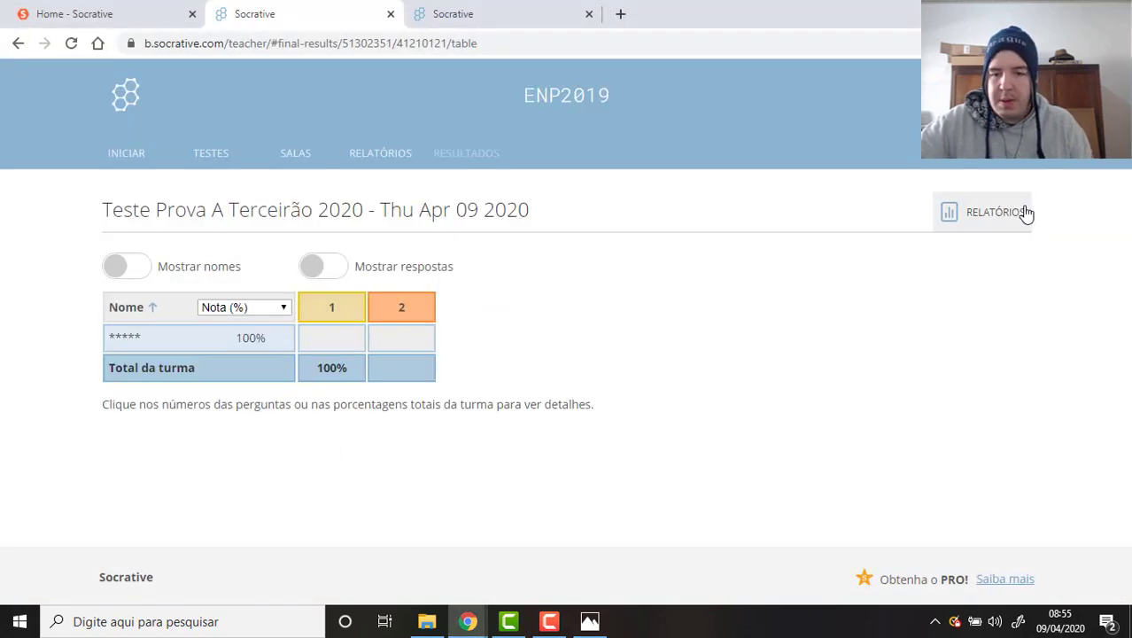
pyautogui.click(385, 155)
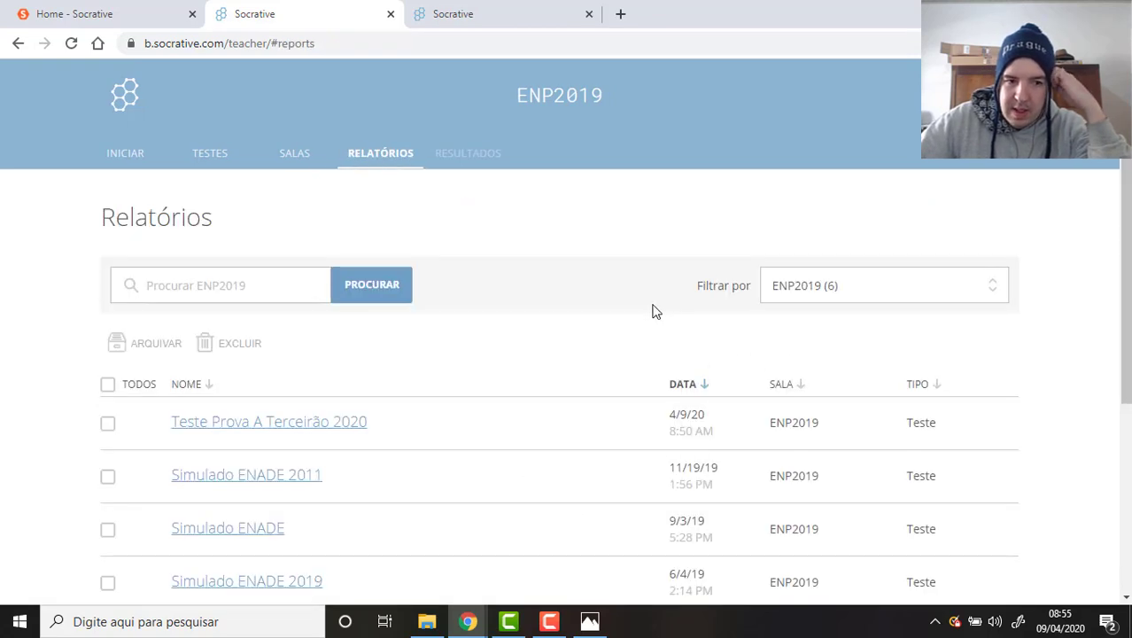
pyautogui.scroll(-3, 651, 308)
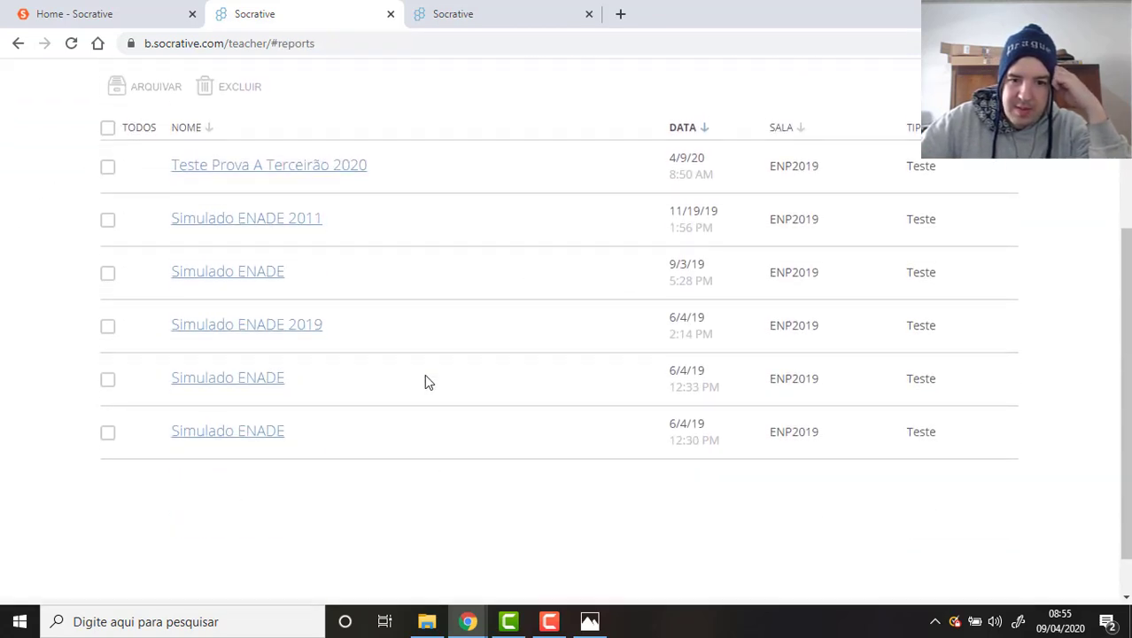
pyautogui.scroll(-1, 470, 461)
pyautogui.scroll(4, 480, 455)
pyautogui.scroll(-2, 497, 368)
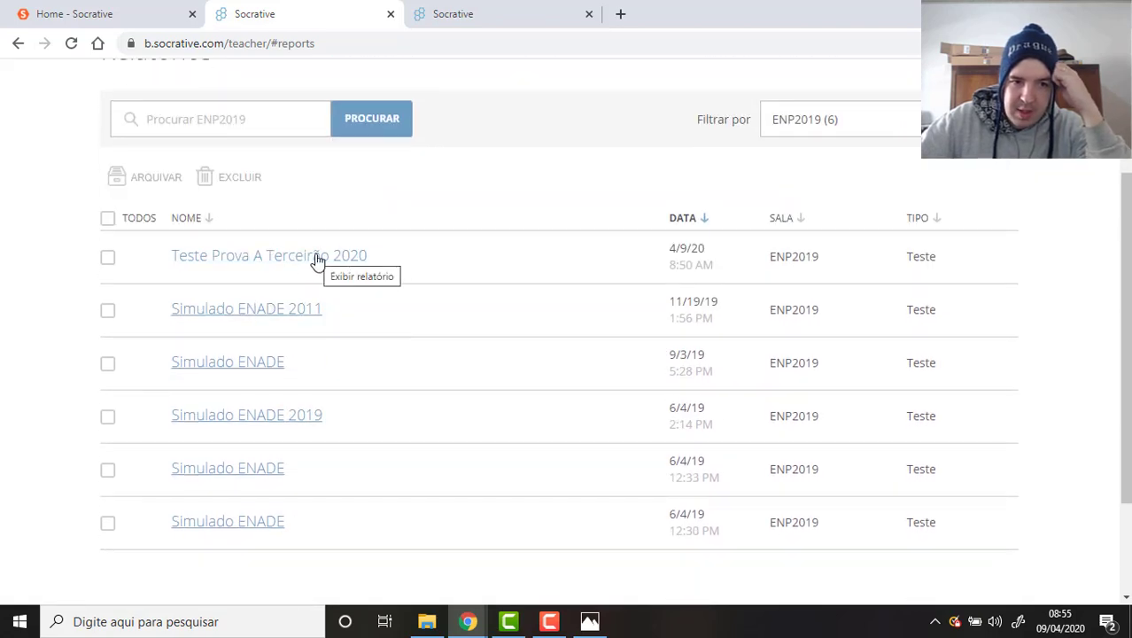
pyautogui.click(317, 259)
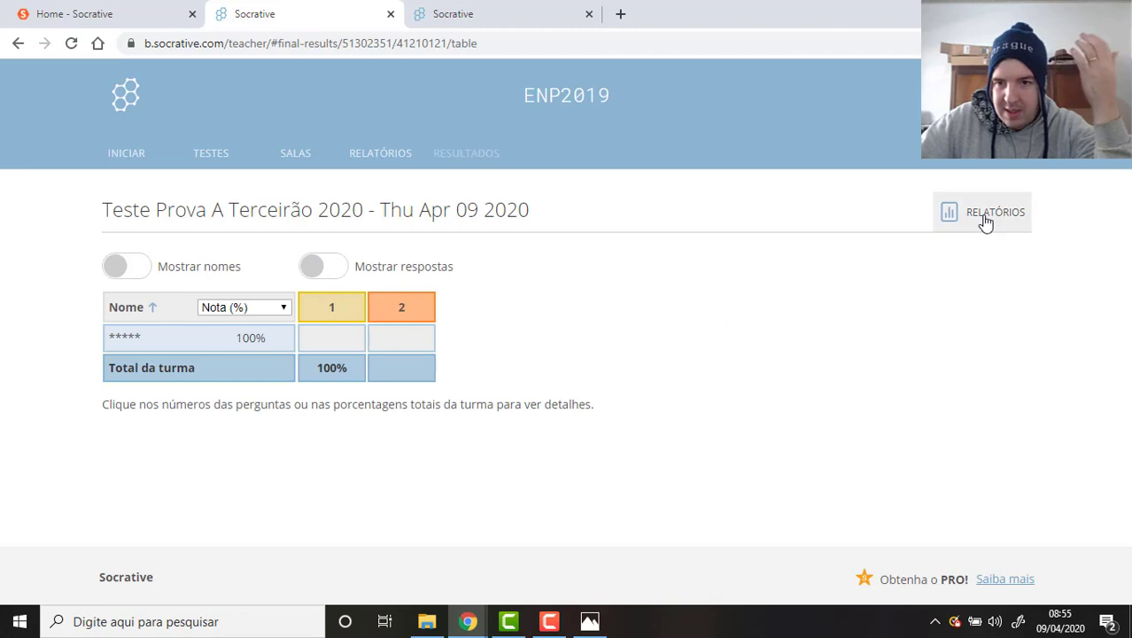
# Download only the PDF específico das questões report, with Excel da turma toda off, and open it.
pyautogui.click(986, 220)
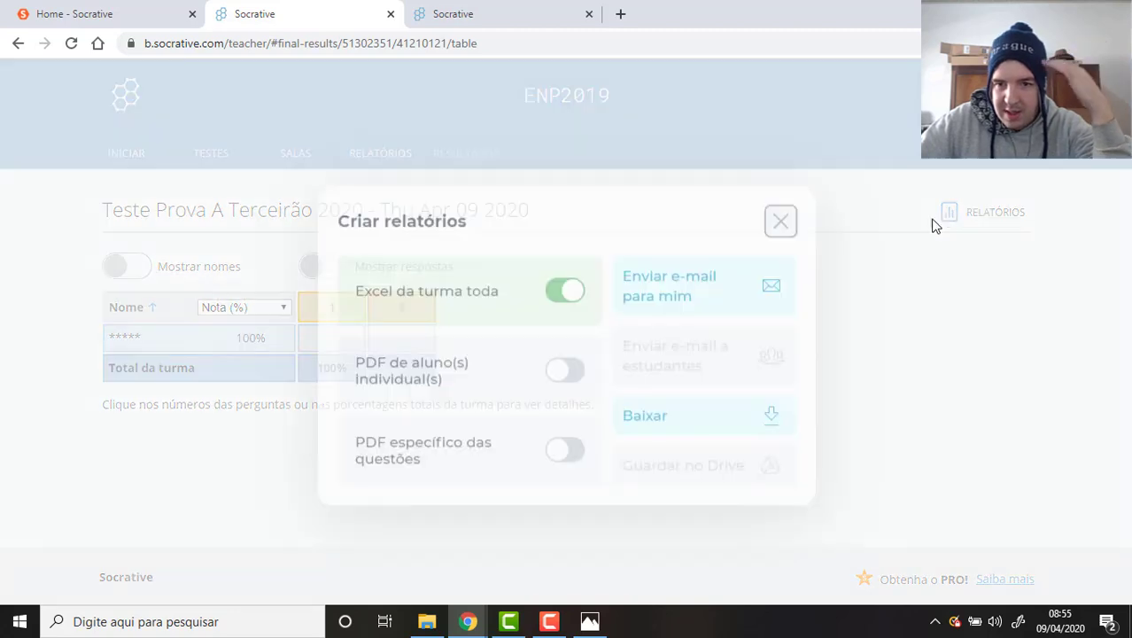
pyautogui.click(569, 447)
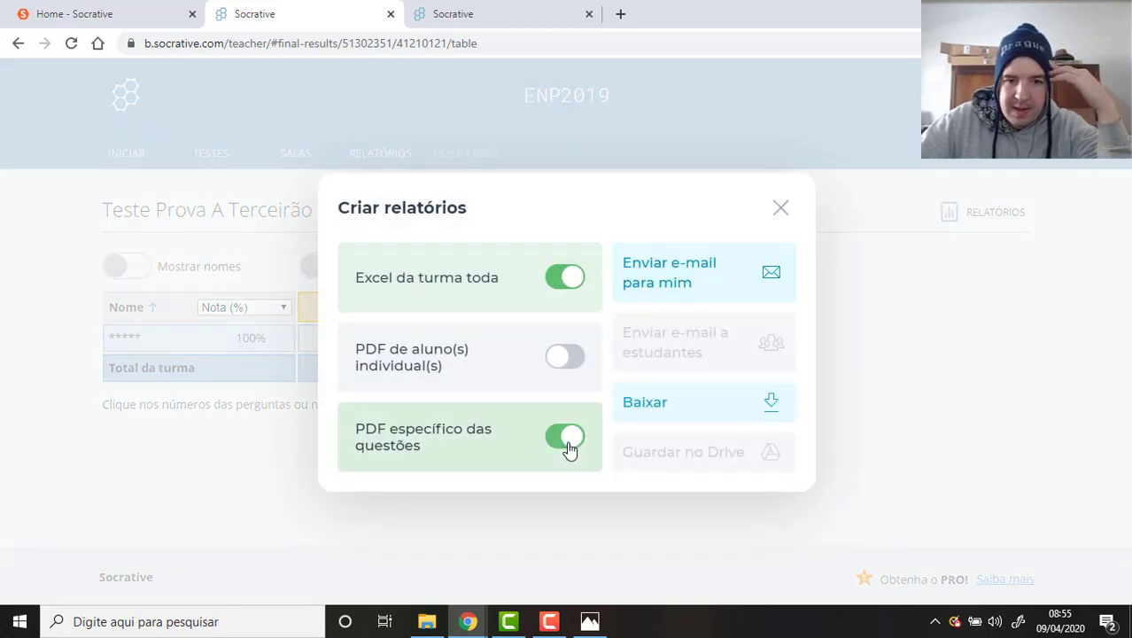
pyautogui.click(565, 282)
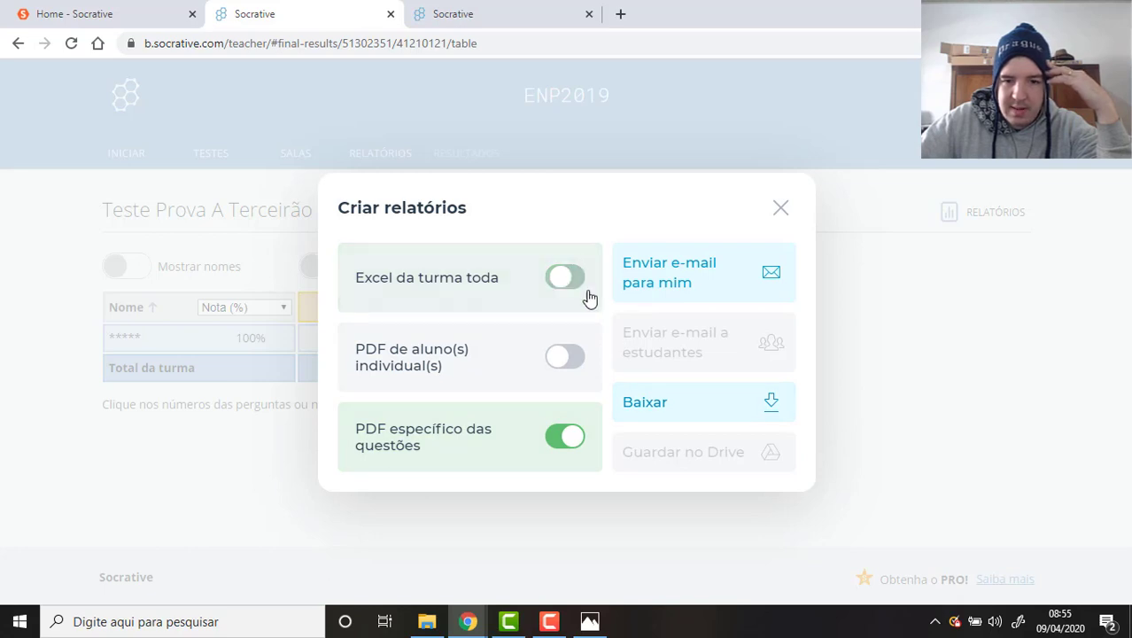
pyautogui.click(691, 403)
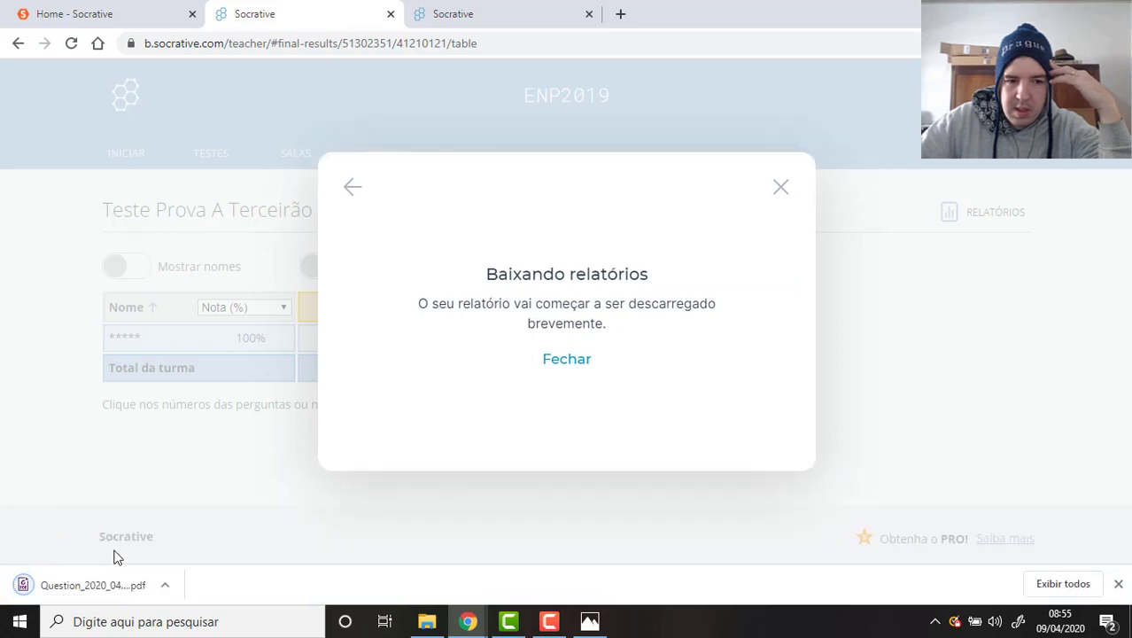
pyautogui.click(111, 592)
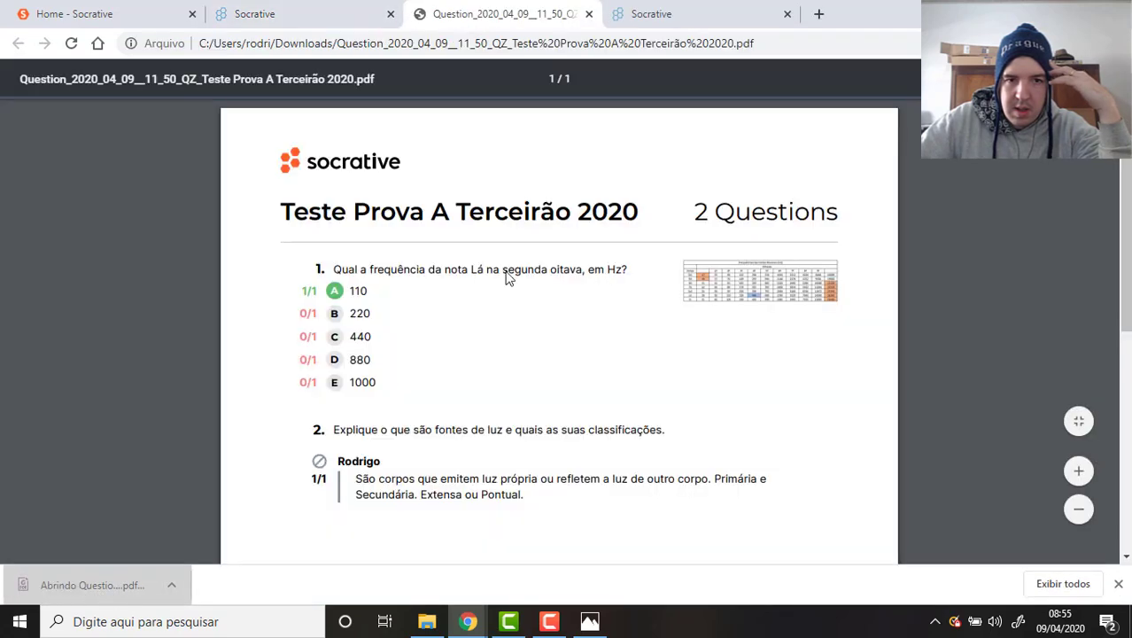
# Scroll through the PDF report showing both questions scored 1/1.
pyautogui.scroll(-1, 589, 218)
pyautogui.scroll(-4, 592, 220)
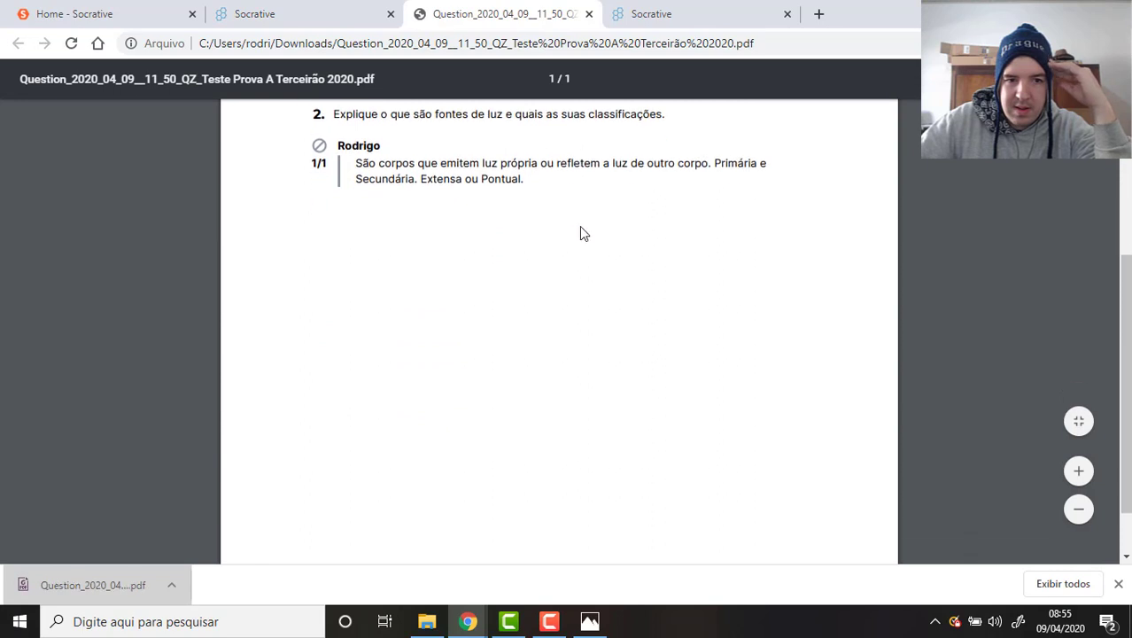
pyautogui.scroll(3, 577, 238)
pyautogui.scroll(3, 576, 238)
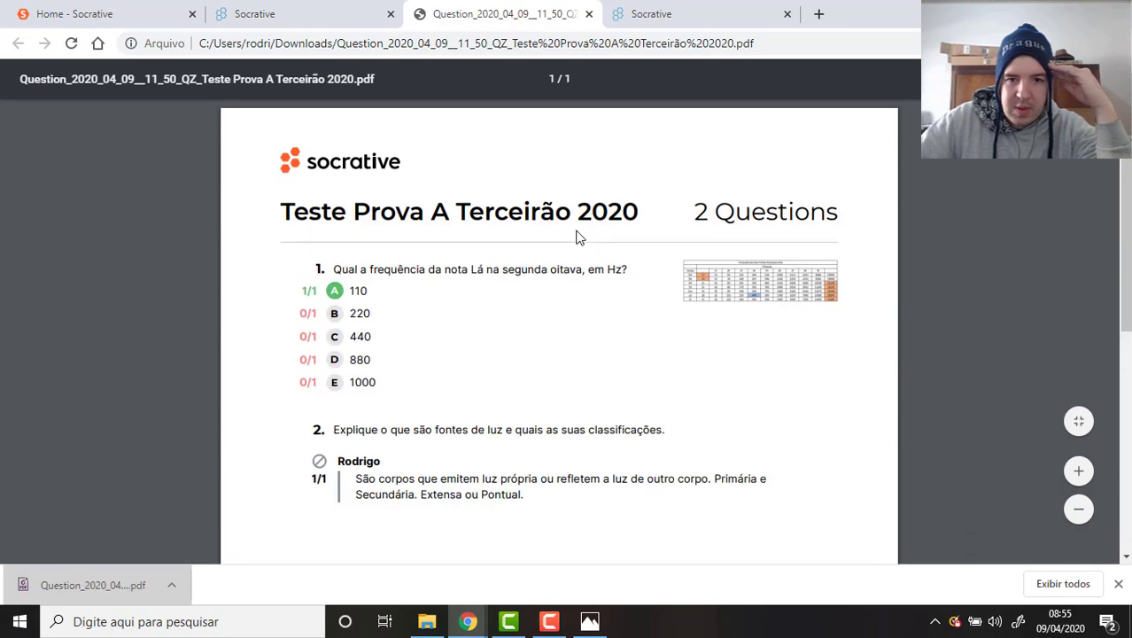
pyautogui.scroll(-2, 577, 228)
pyautogui.scroll(2, 547, 257)
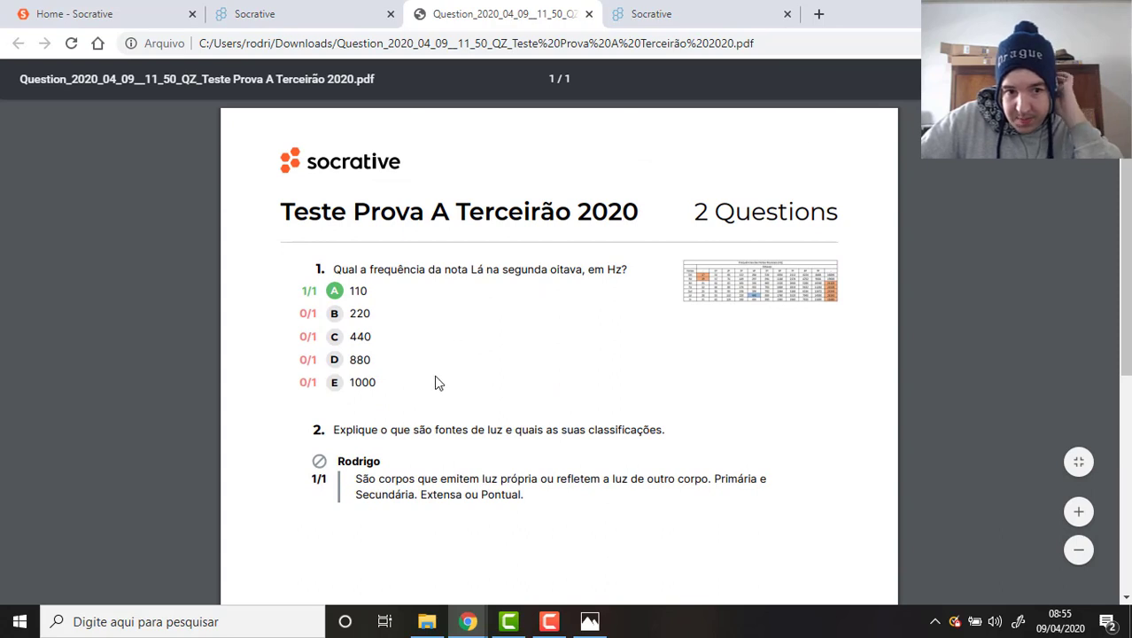
pyautogui.scroll(-2, 432, 478)
pyautogui.scroll(-4, 399, 362)
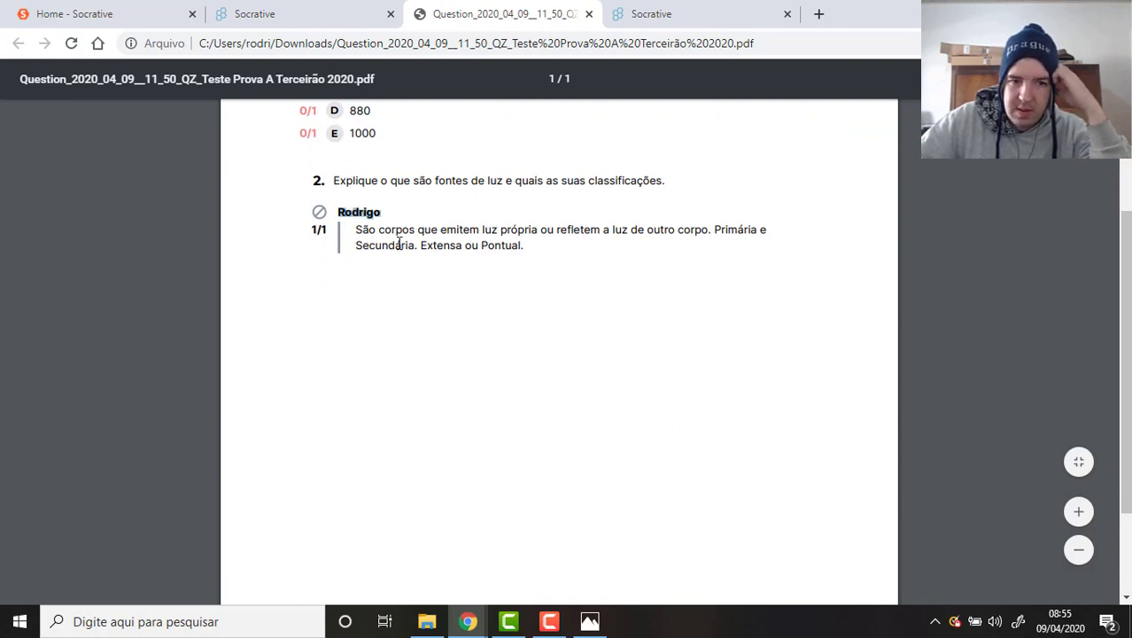
# Select the student's answer paragraph in the PDF, then close the PDF report tab.
pyautogui.moveTo(355, 230); pyautogui.dragTo(414, 230)
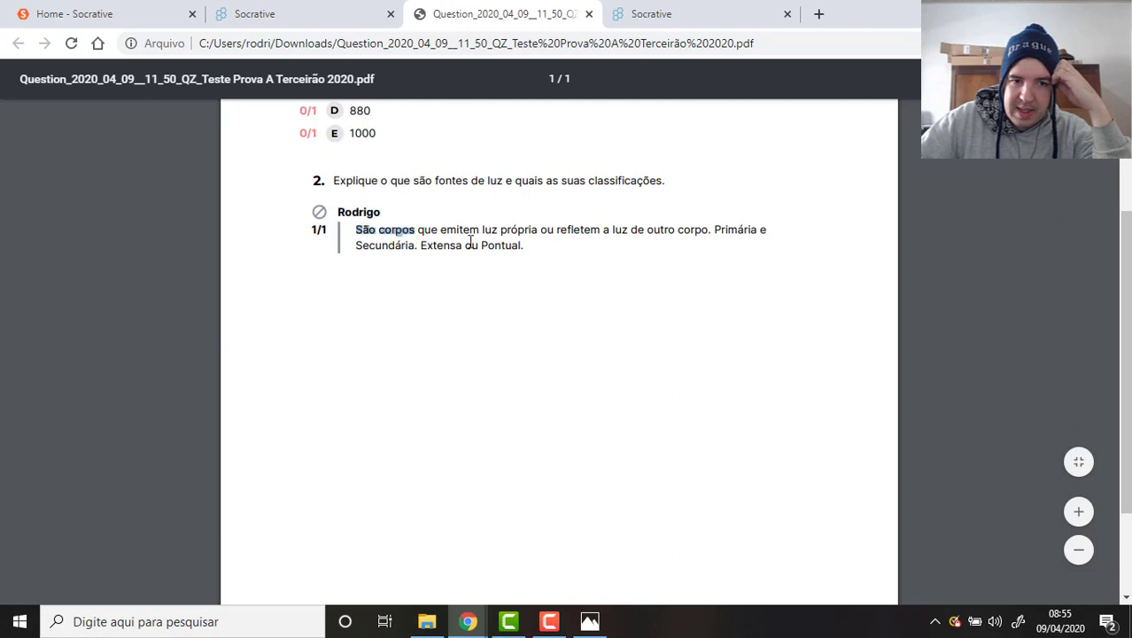
pyautogui.tripleClick(470, 244)
pyautogui.click(992, 213)
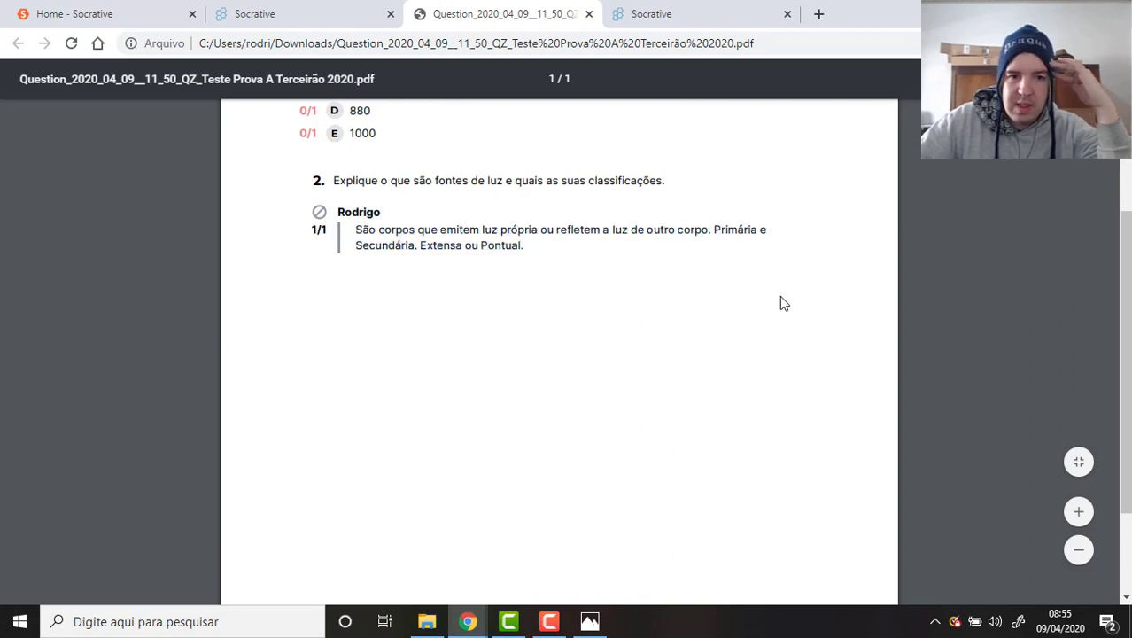
pyautogui.scroll(3, 780, 303)
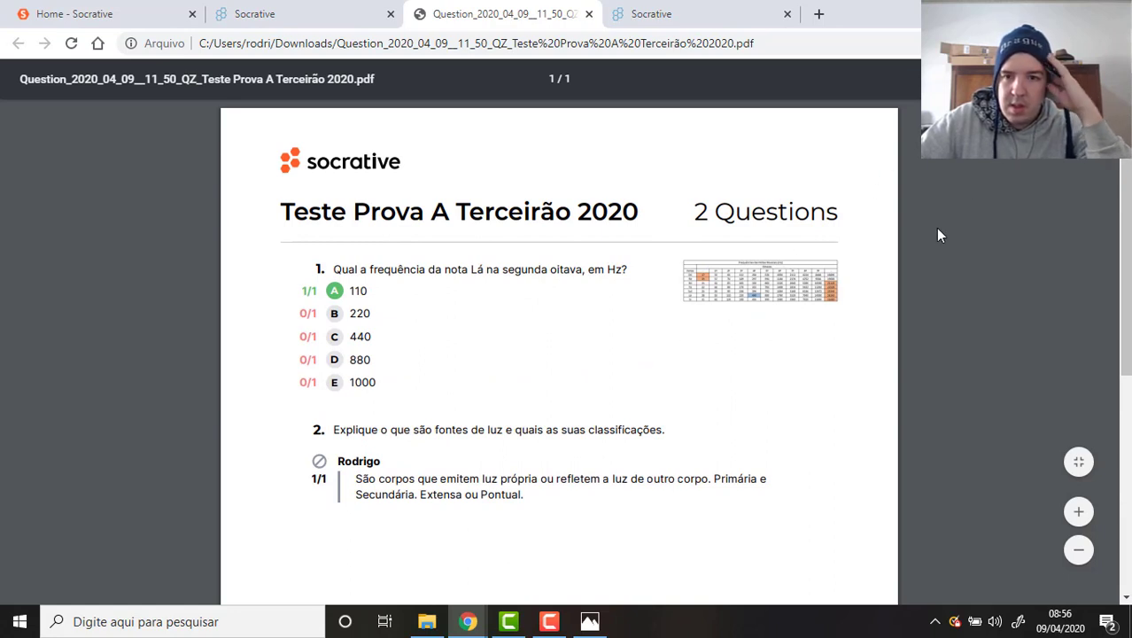
pyautogui.click(589, 14)
# Download the whole-class Excel report again as Class_2020_04_09 .xlsx and open it.
pyautogui.click(781, 205)
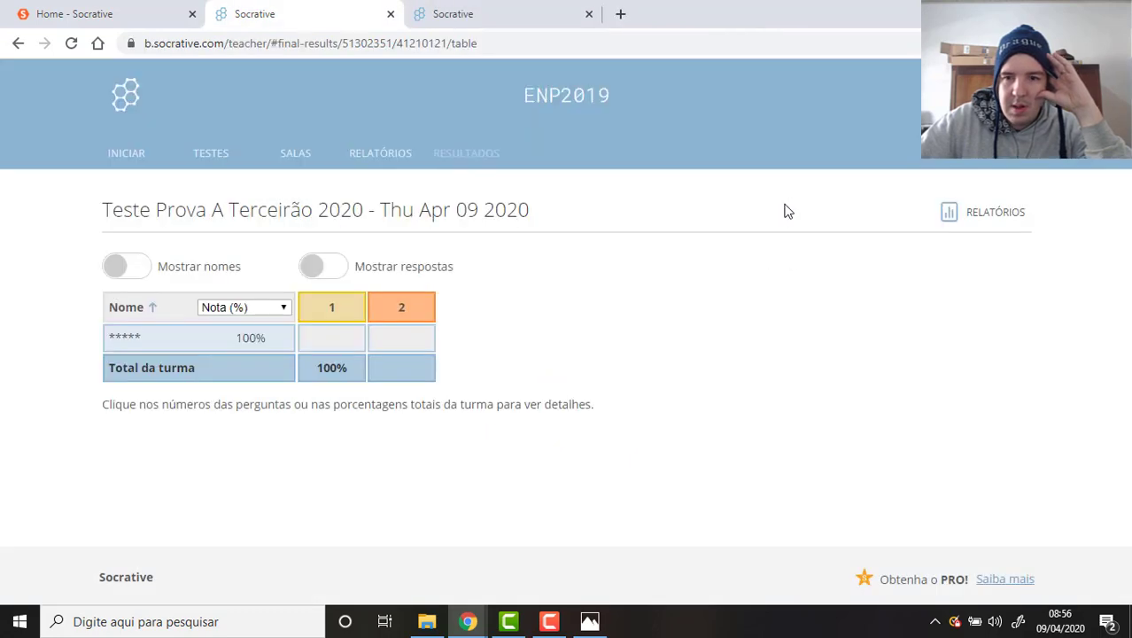
pyautogui.click(971, 216)
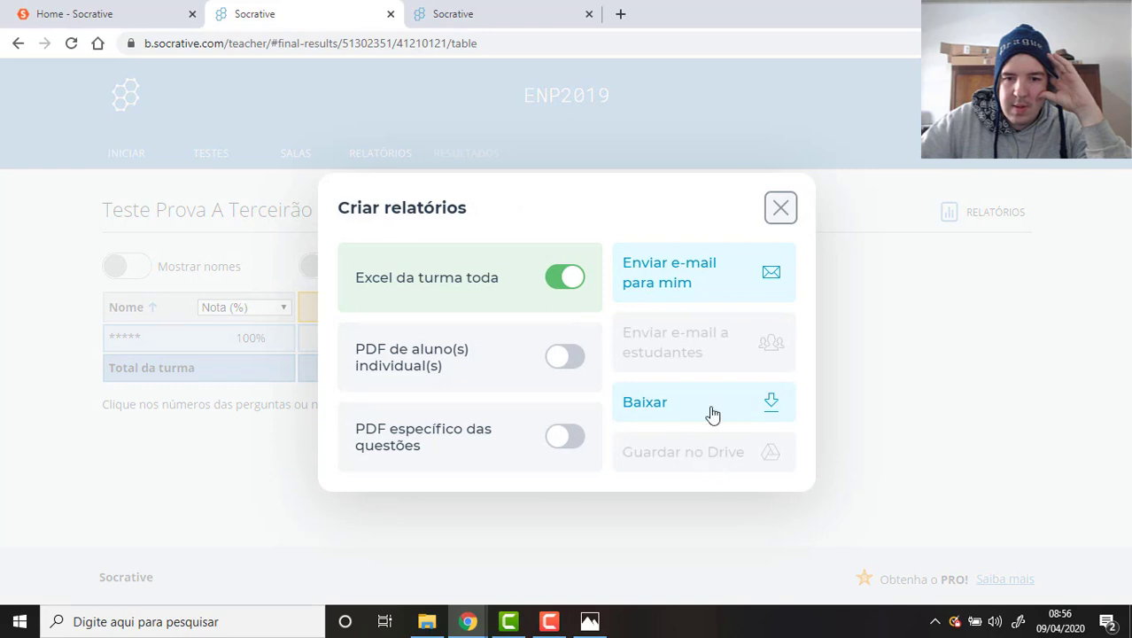
pyautogui.click(771, 401)
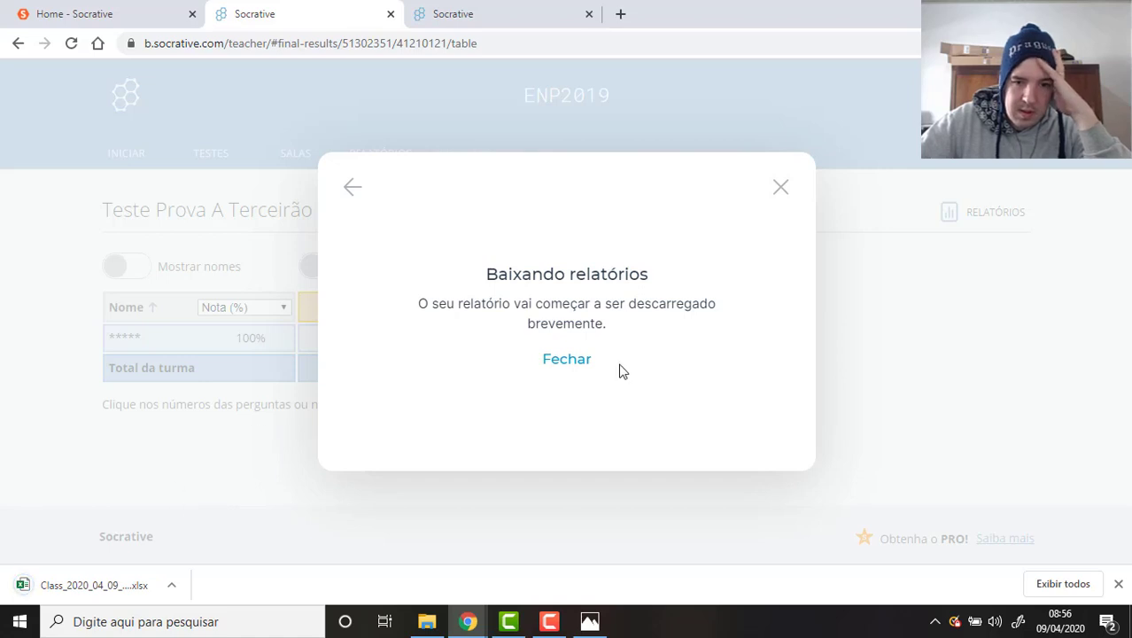
pyautogui.click(584, 365)
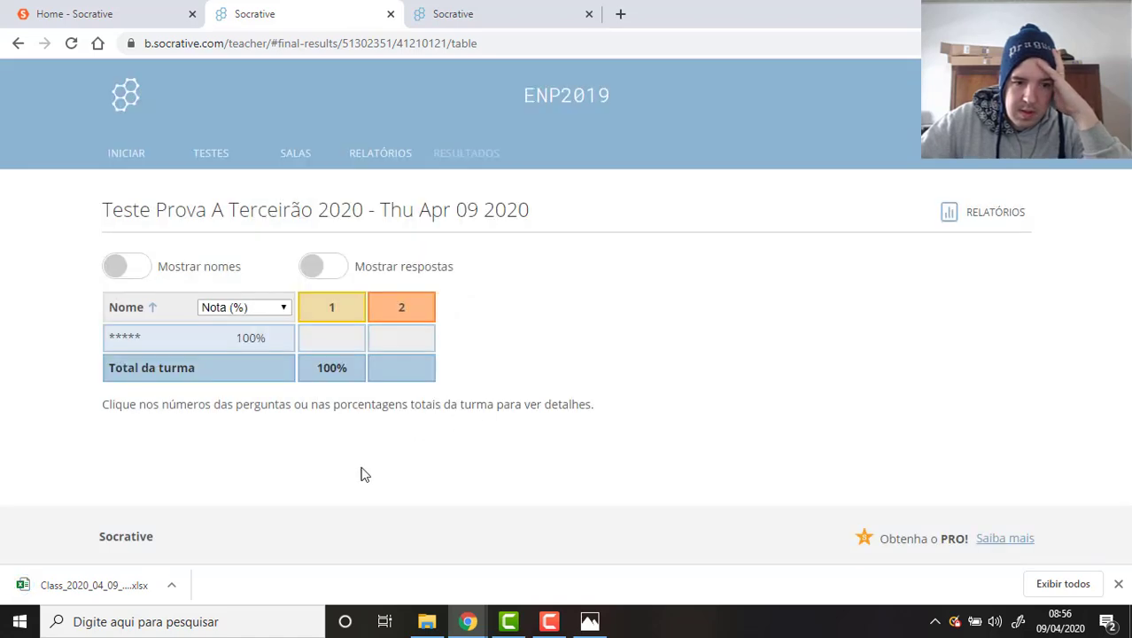
pyautogui.click(135, 591)
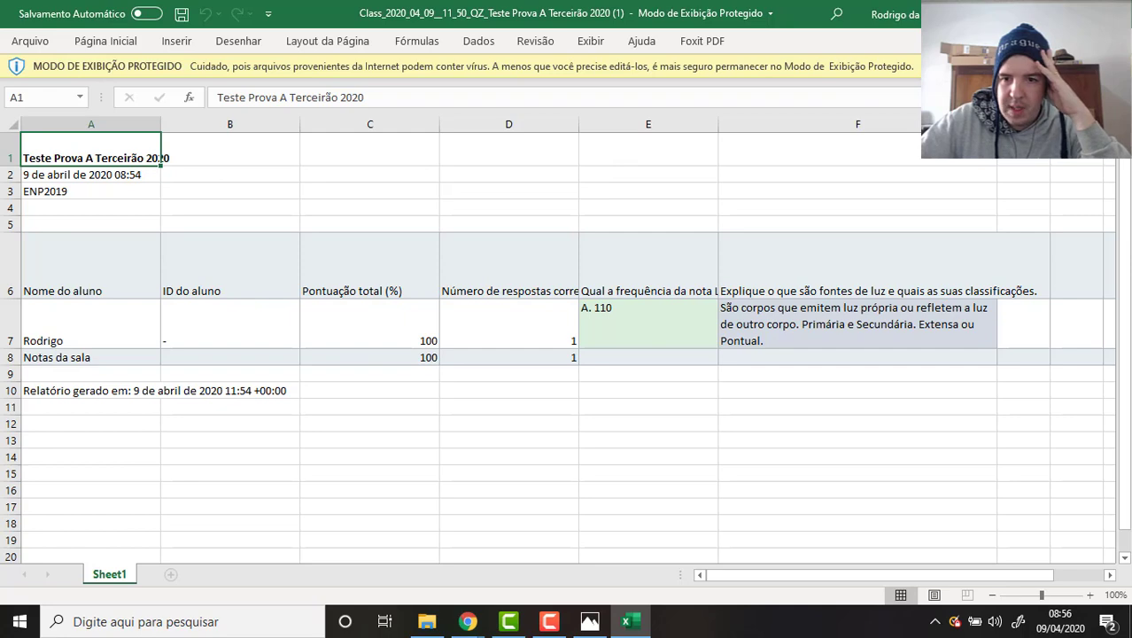
# Enable editing and inspect the row 7 result, widening column E to show question text.
pyautogui.click(972, 67)
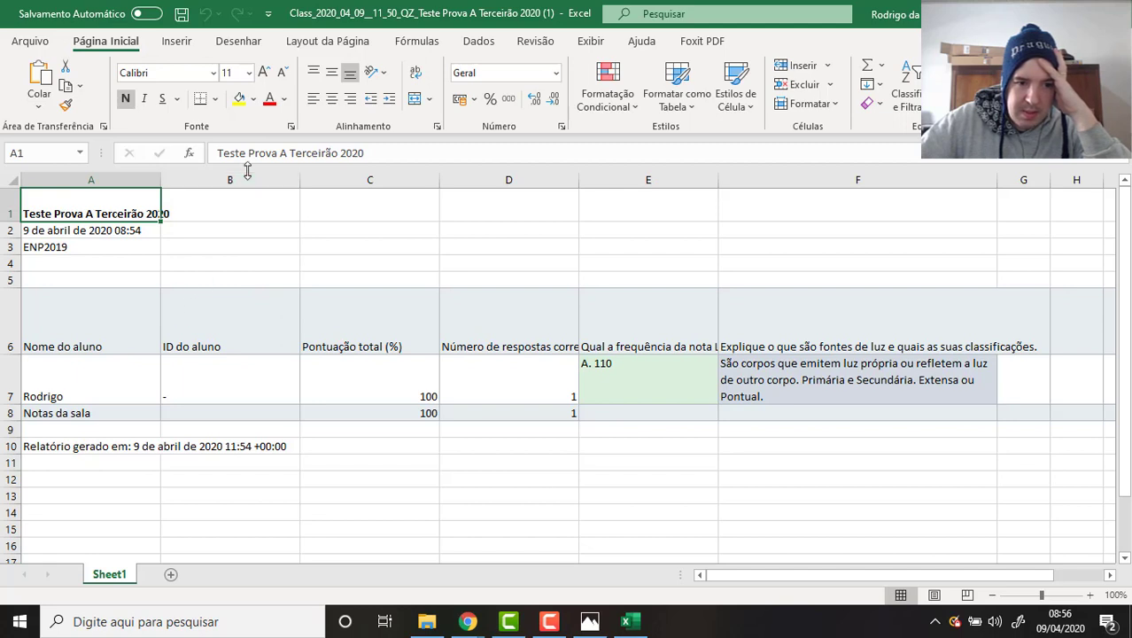
pyautogui.moveTo(247, 171)
pyautogui.mouseDown()
pyautogui.moveTo(155, 175)
pyautogui.moveTo(247, 174)
pyautogui.mouseUp()
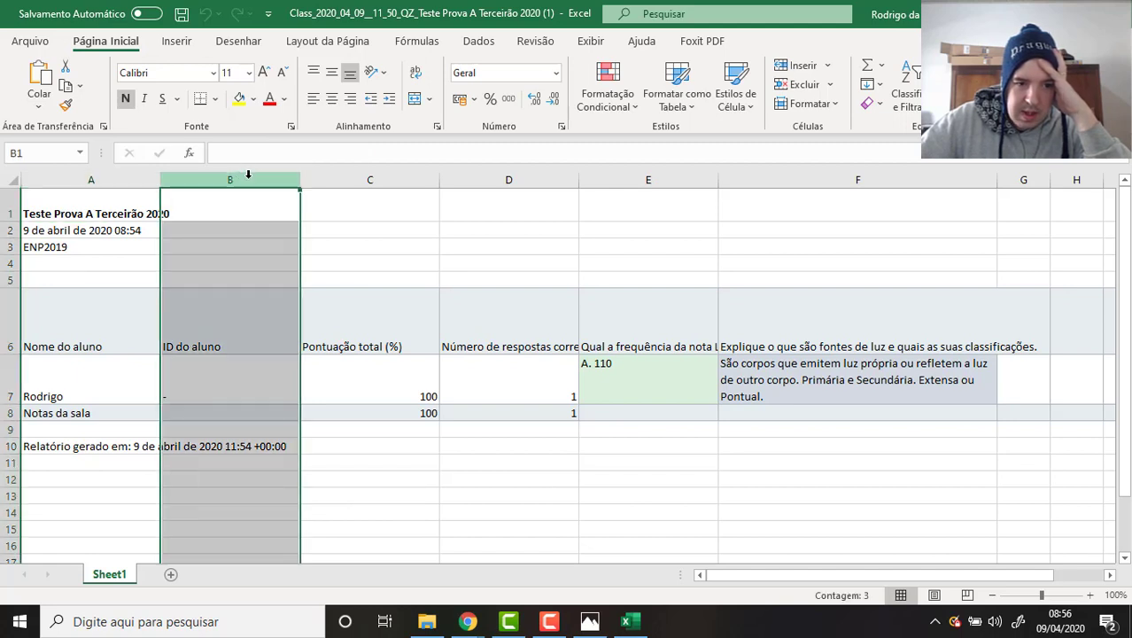
pyautogui.rightClick(248, 174)
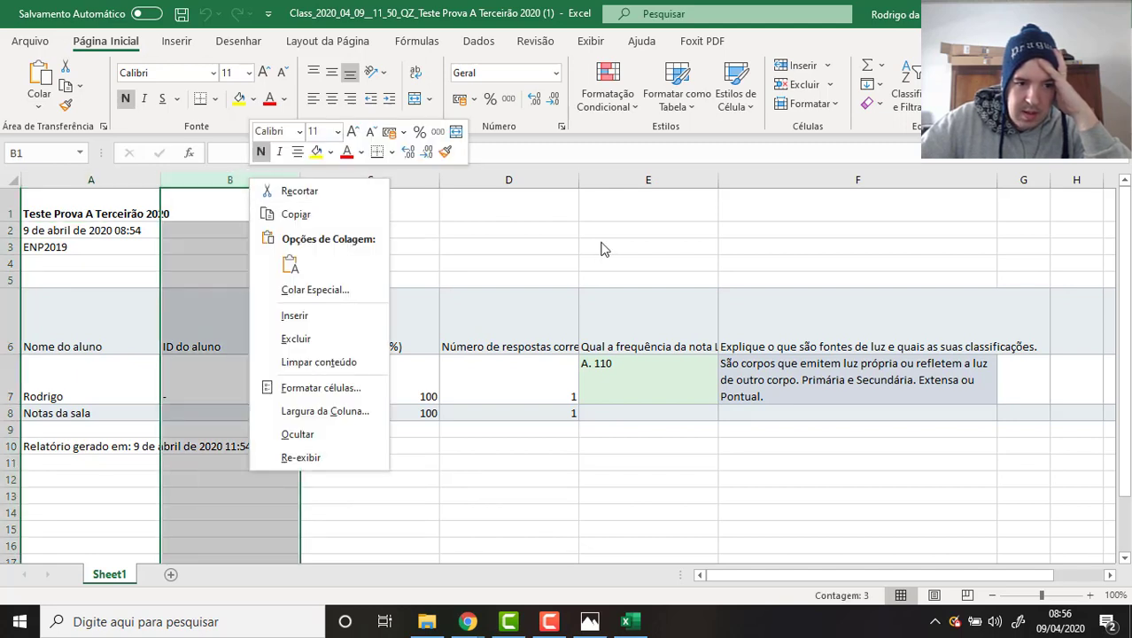
pyautogui.press('Escape')
pyautogui.click(89, 390)
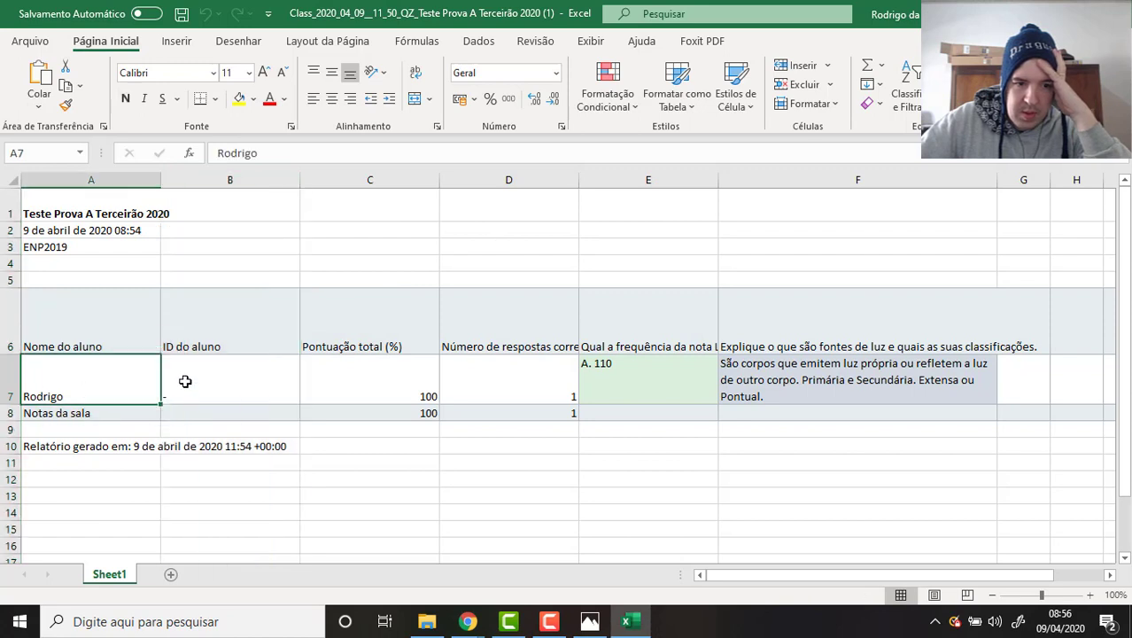
pyautogui.click(376, 370)
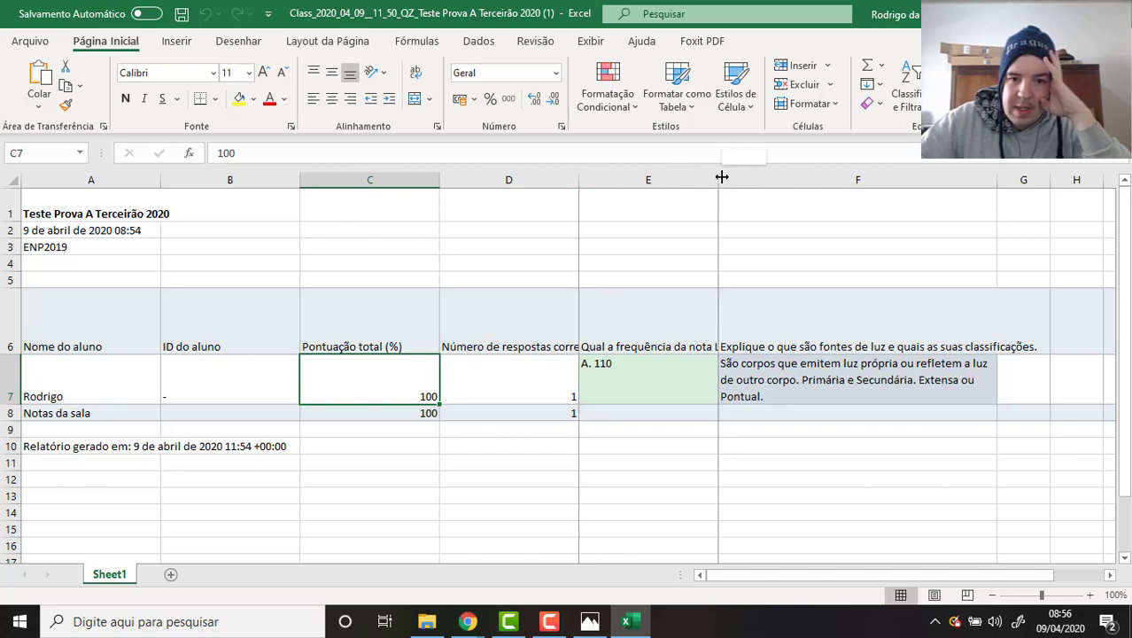
pyautogui.moveTo(719, 177); pyautogui.dragTo(753, 178)
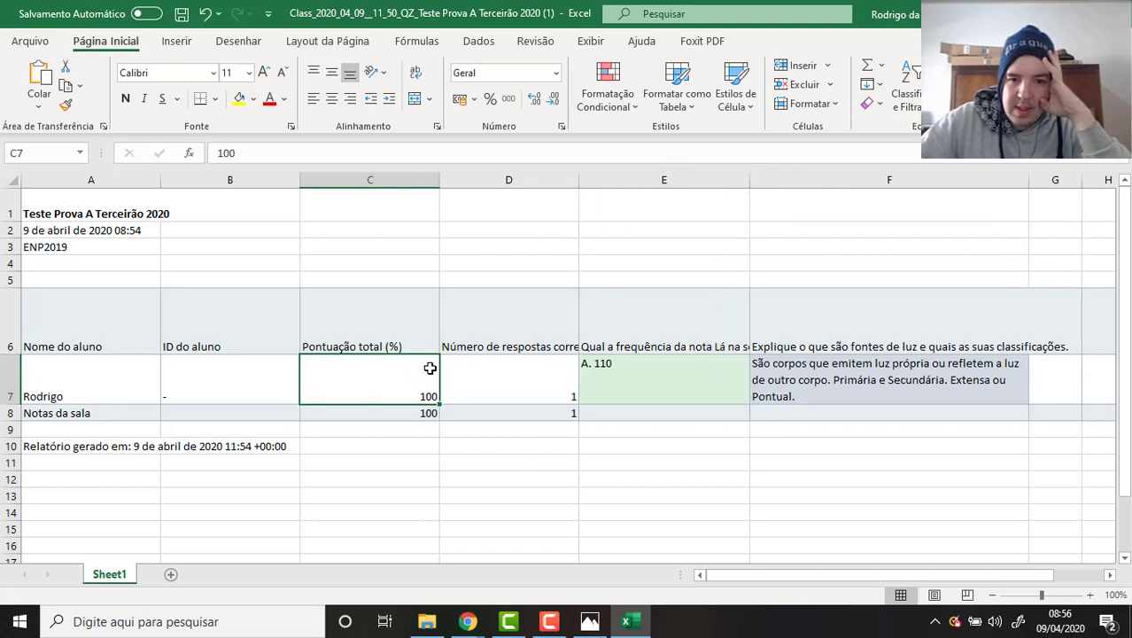
pyautogui.click(519, 368)
pyautogui.click(675, 366)
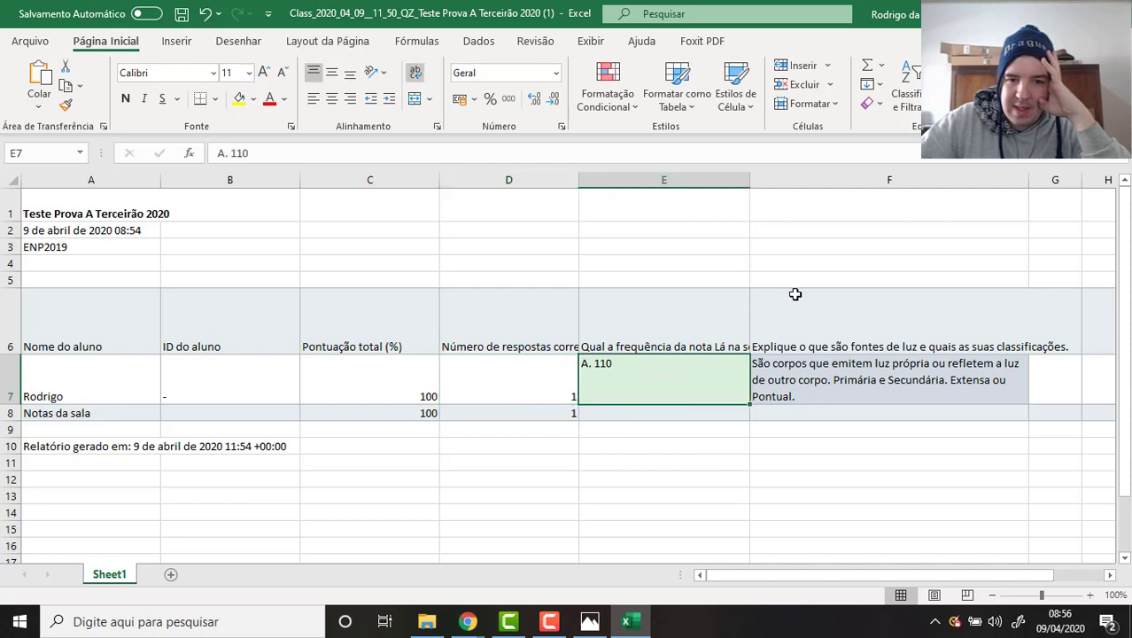
pyautogui.click(742, 303)
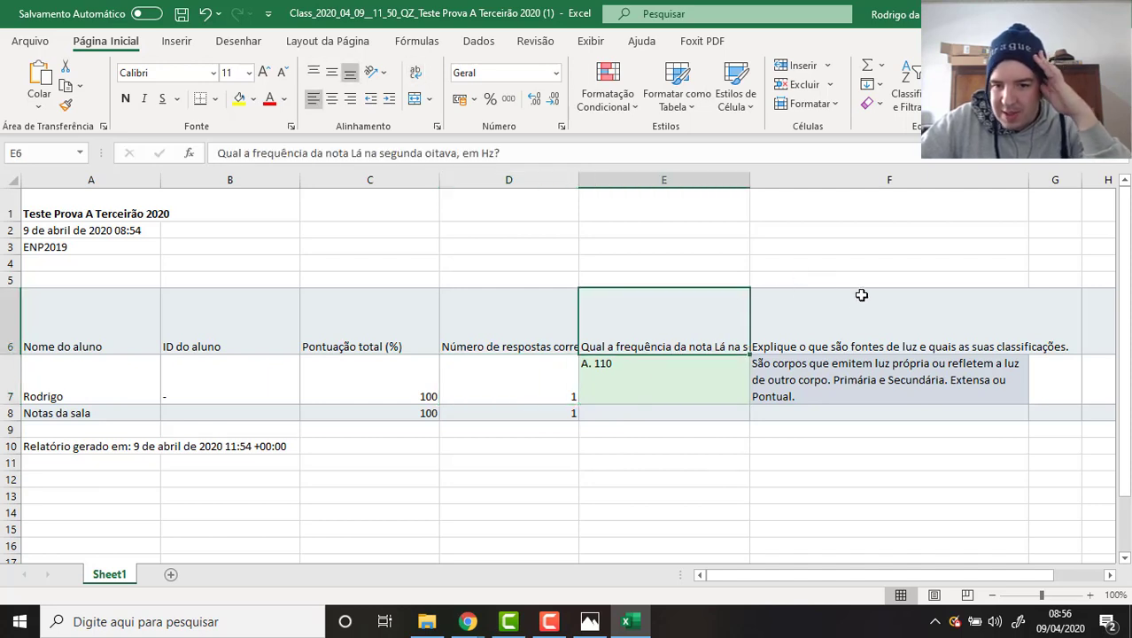
pyautogui.click(895, 293)
pyautogui.click(939, 474)
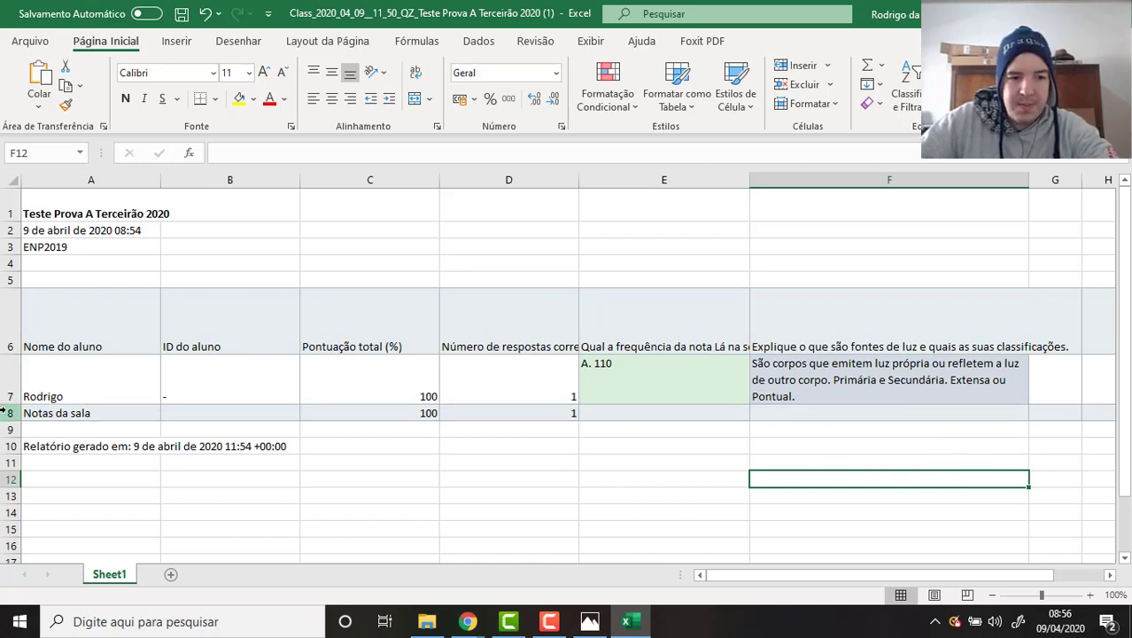
# Insert five blank rows 8–12 and paste copies of the row 7 result into them.
pyautogui.moveTo(4, 410); pyautogui.dragTo(8, 479)
pyautogui.rightClick(9, 462)
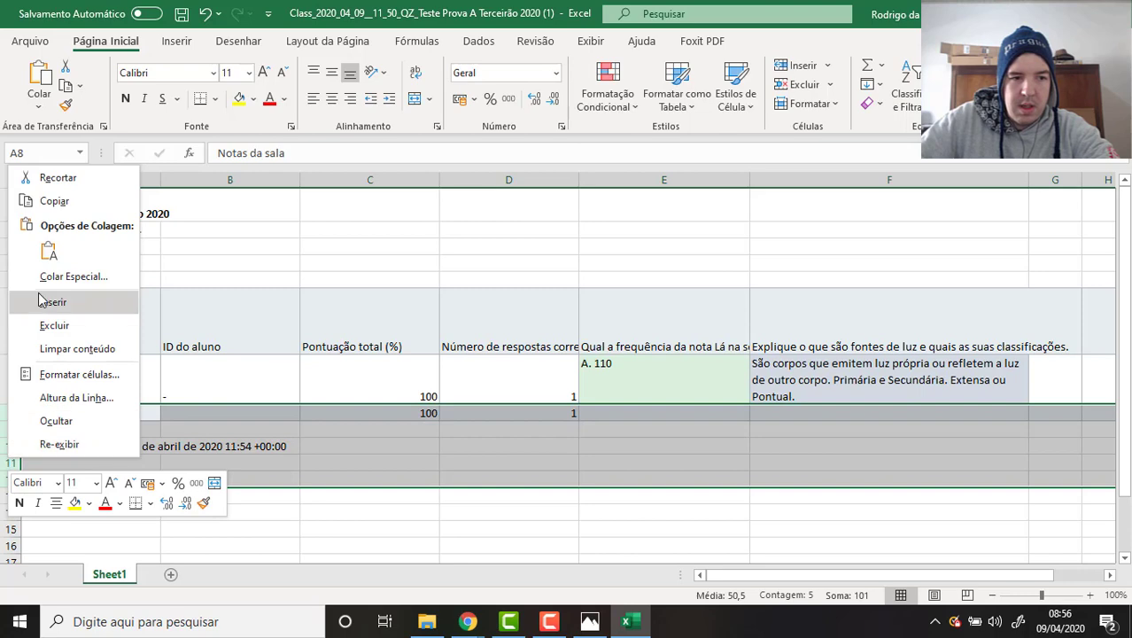
pyautogui.click(38, 301)
pyautogui.click(8, 381)
pyautogui.hotkey('ctrl', 'c')
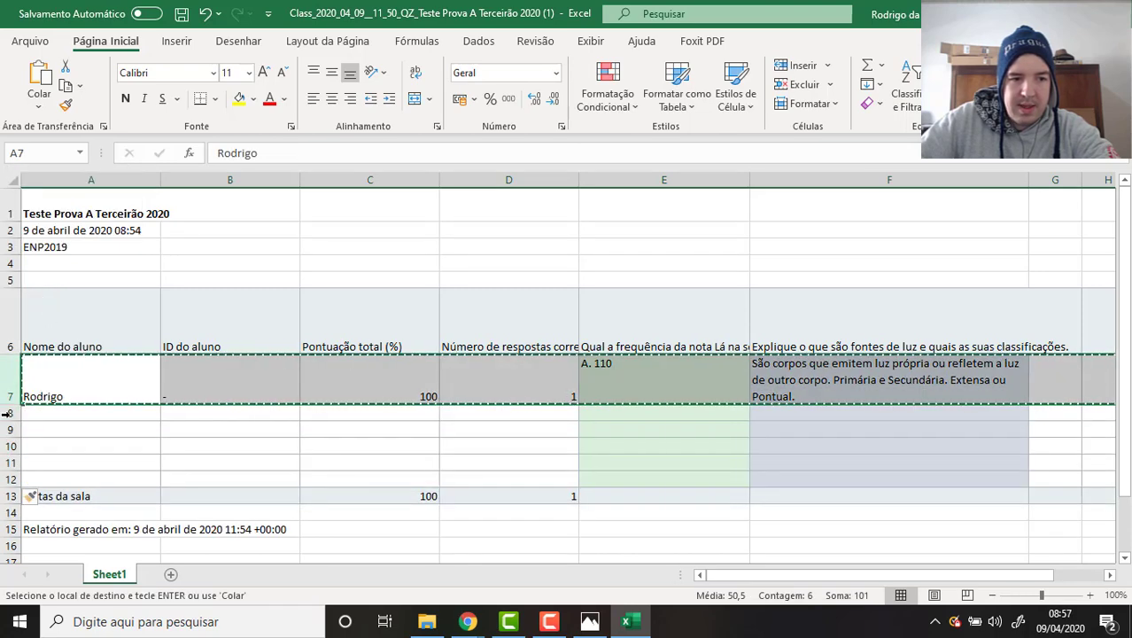
pyautogui.moveTo(6, 413); pyautogui.dragTo(5, 478)
pyautogui.hotkey('ctrl', 'v')
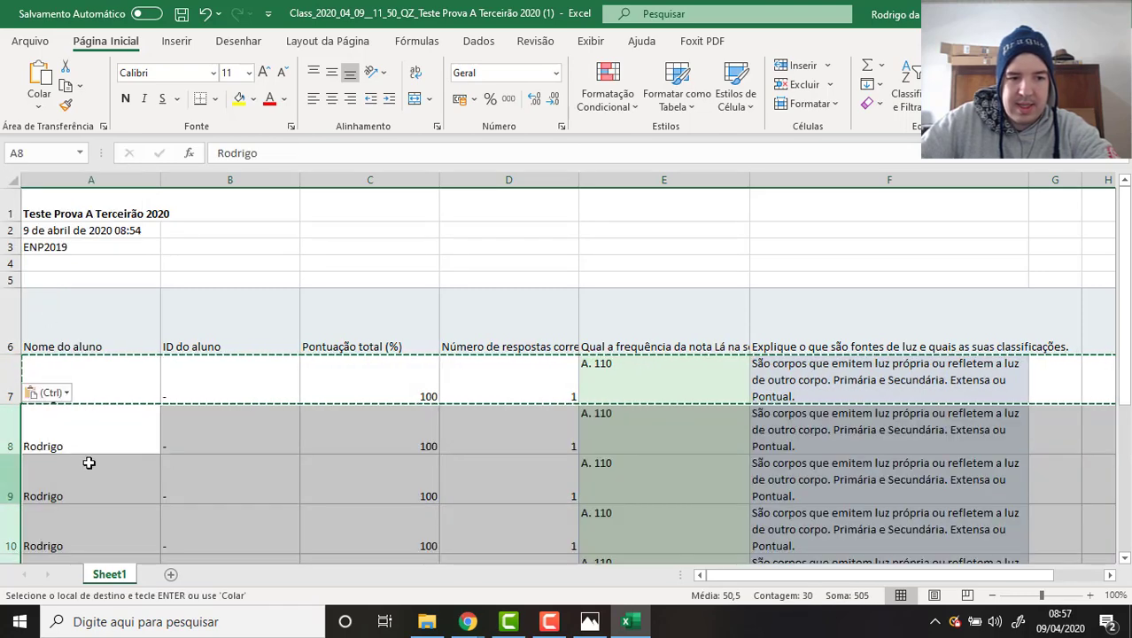
pyautogui.moveTo(230, 470); pyautogui.dragTo(265, 426)
pyautogui.click(717, 204)
pyautogui.press('Escape')
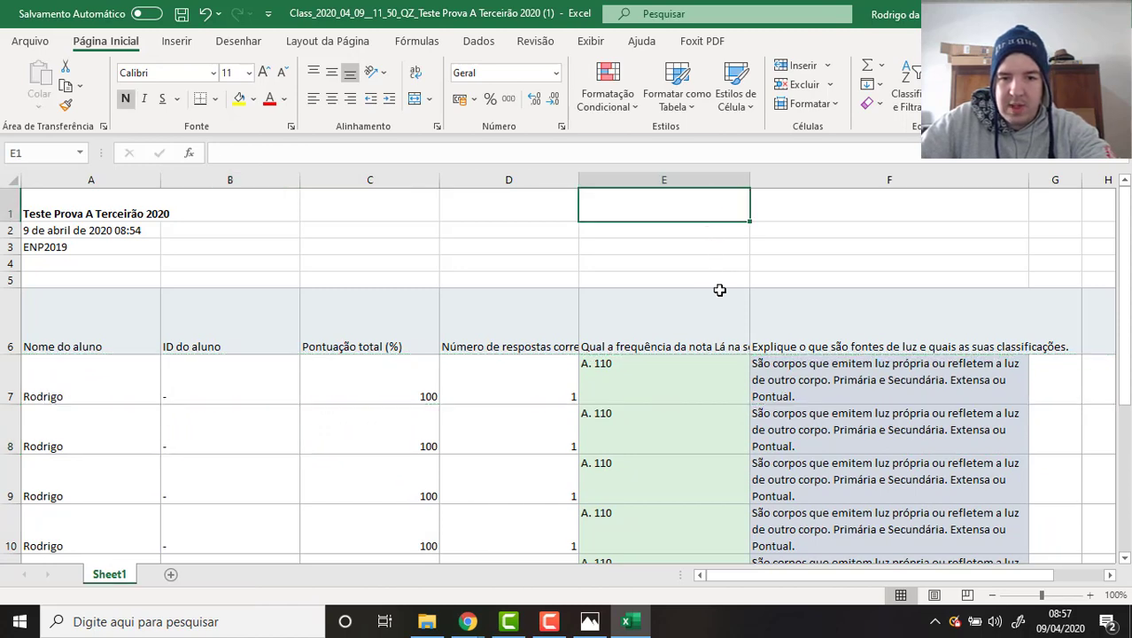
# Review the pasted written answers in column F for rows 7 to 10.
pyautogui.scroll(-3, 719, 290)
pyautogui.scroll(2, 816, 289)
pyautogui.click(850, 297)
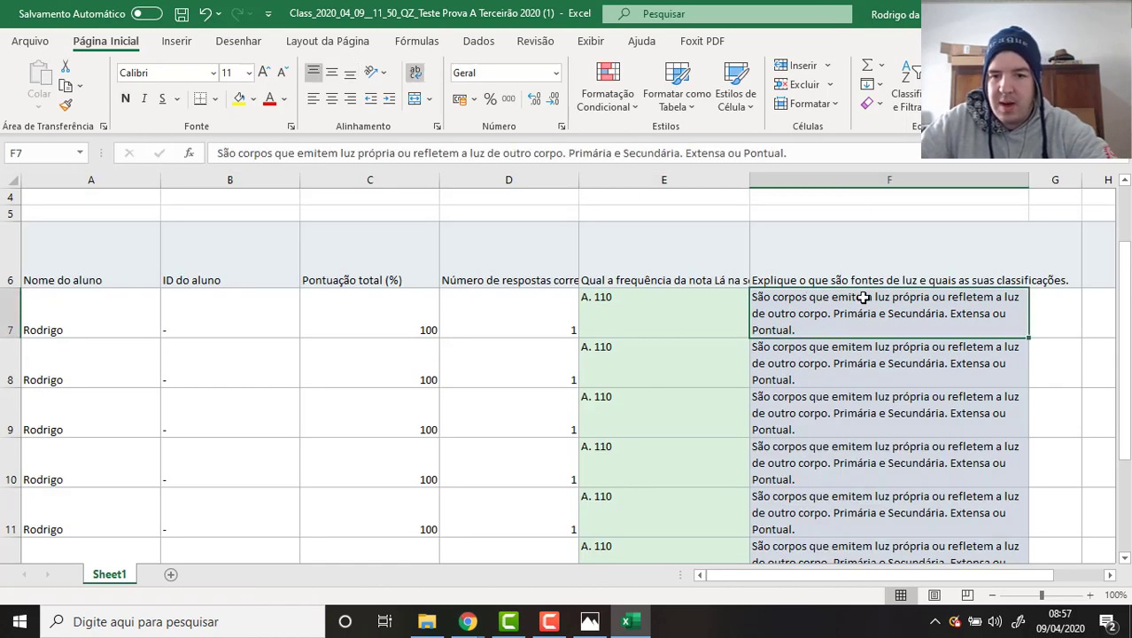
pyautogui.scroll(-1, 861, 293)
pyautogui.click(859, 263)
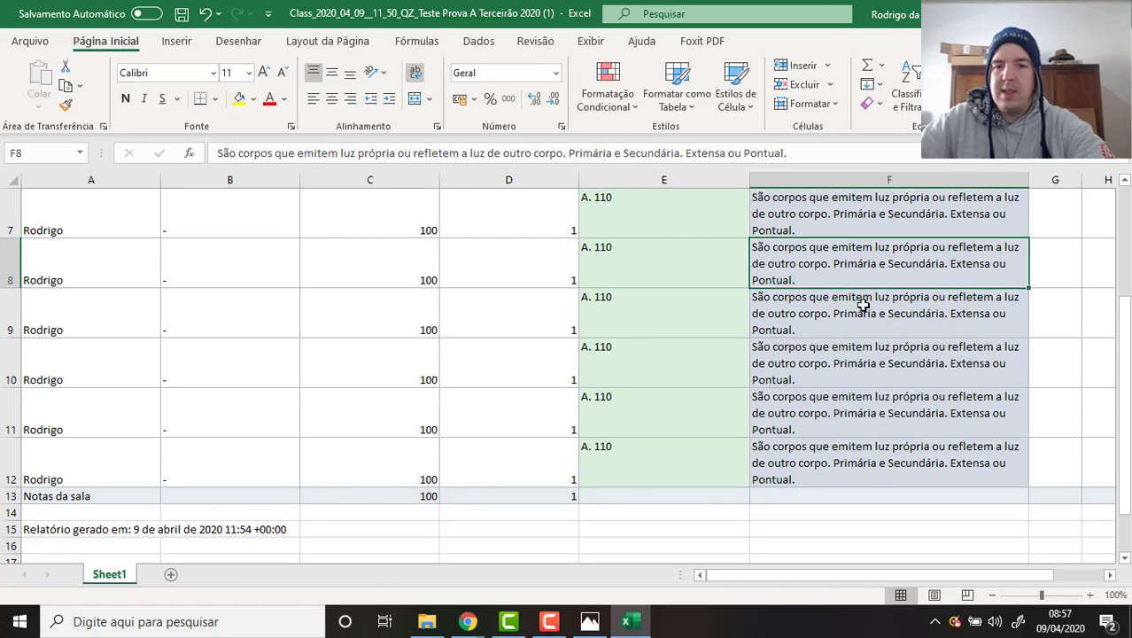
pyautogui.click(863, 305)
pyautogui.click(837, 359)
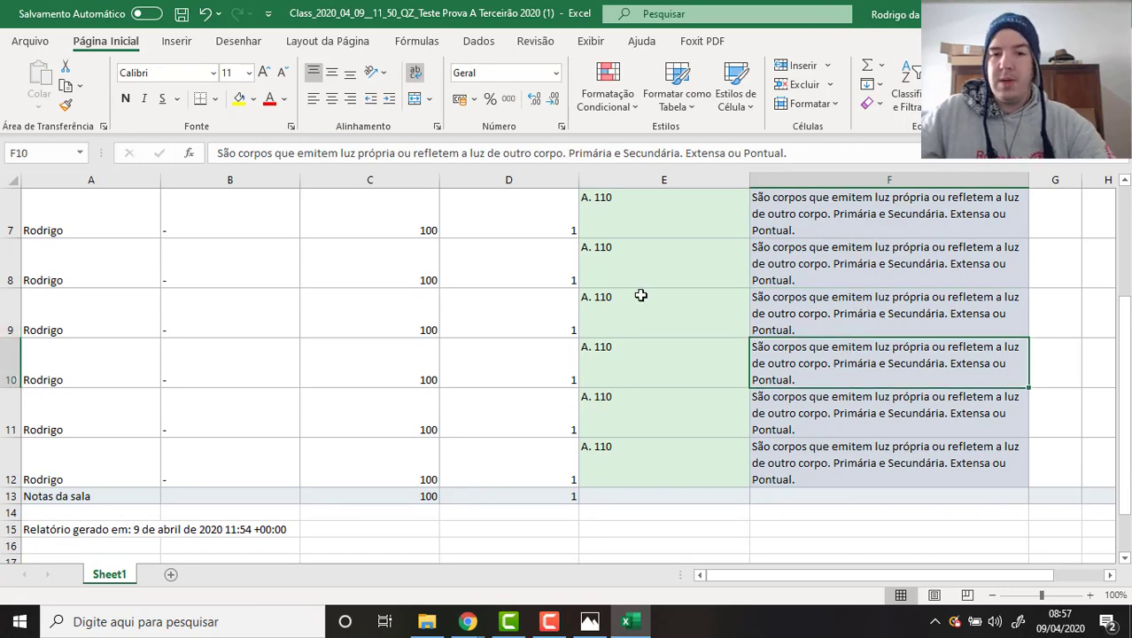
pyautogui.scroll(2, 641, 295)
pyautogui.scroll(-1, 644, 262)
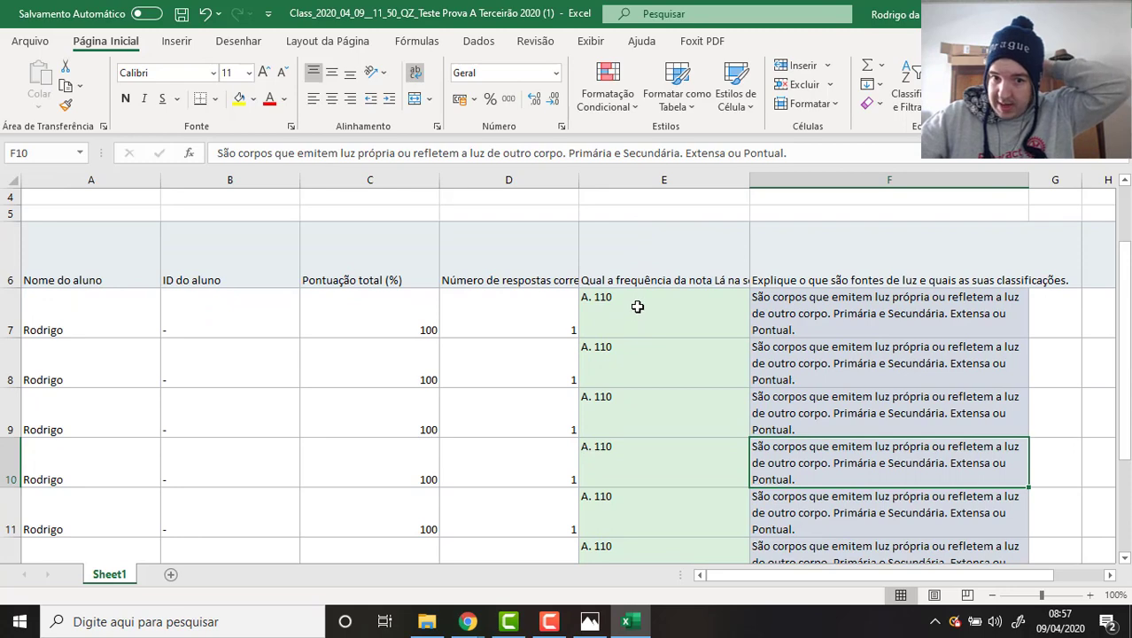
pyautogui.moveTo(637, 306); pyautogui.dragTo(662, 460)
pyautogui.scroll(-3, 655, 434)
pyautogui.scroll(3, 652, 403)
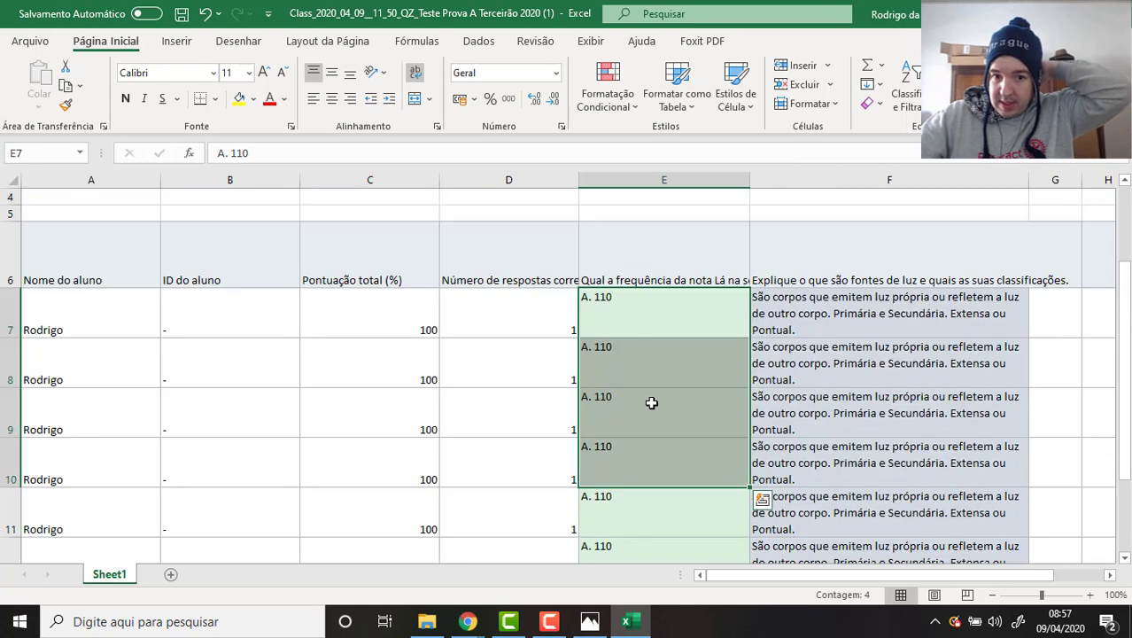
# Select answers E7:E12 and scores C7:C12 to count and total them, rechecking column F.
pyautogui.moveTo(655, 312); pyautogui.dragTo(676, 548)
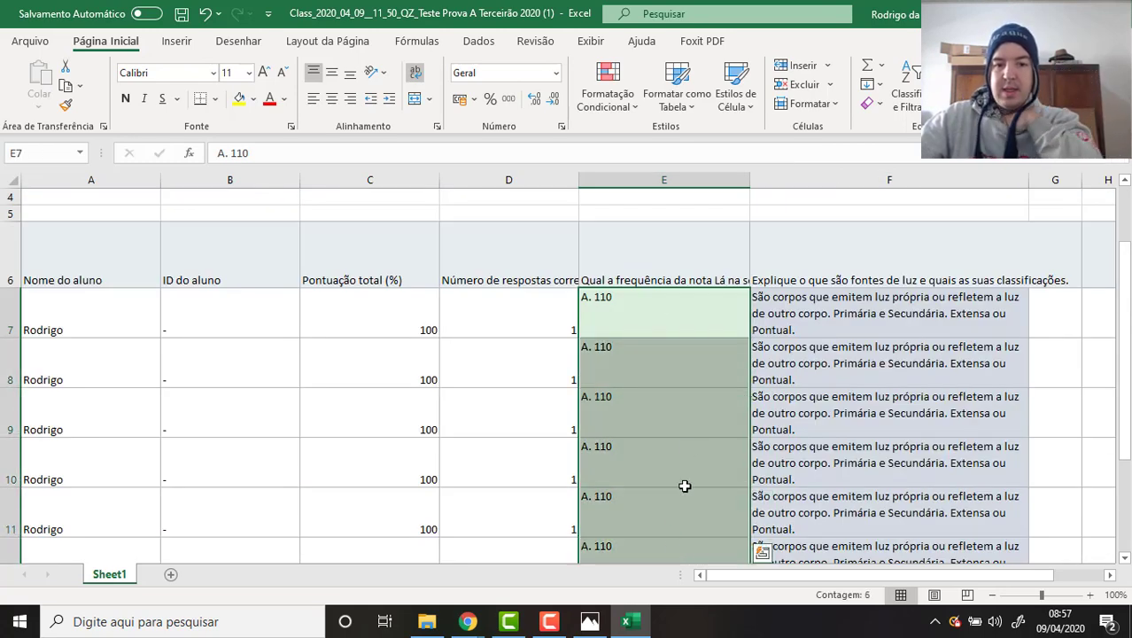
pyautogui.click(609, 358)
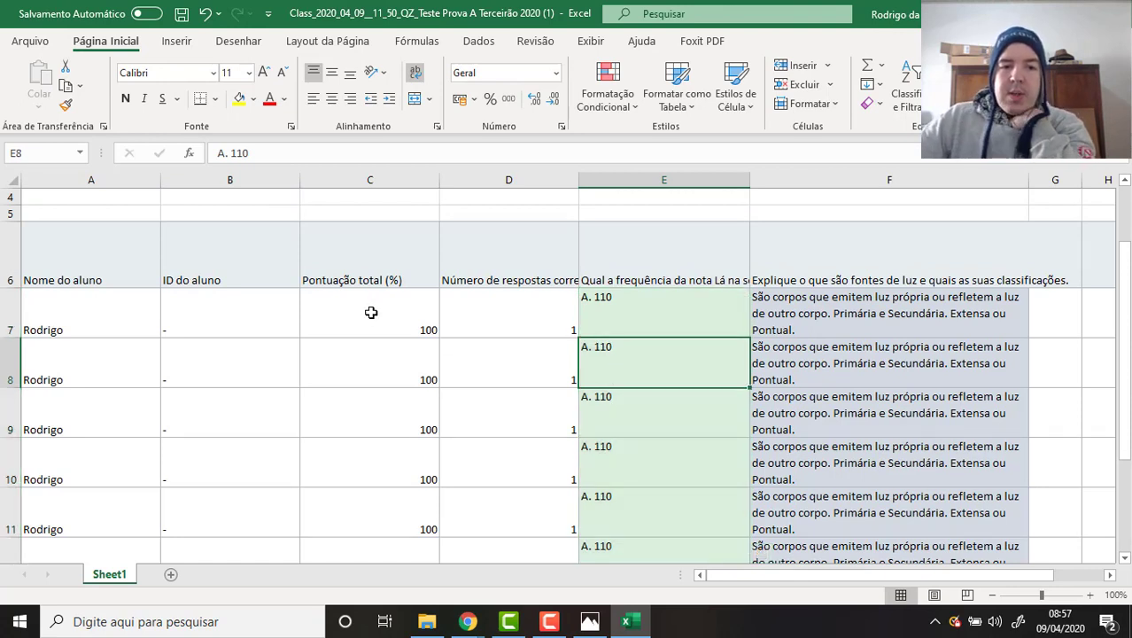
pyautogui.scroll(-2, 371, 312)
pyautogui.scroll(2, 349, 245)
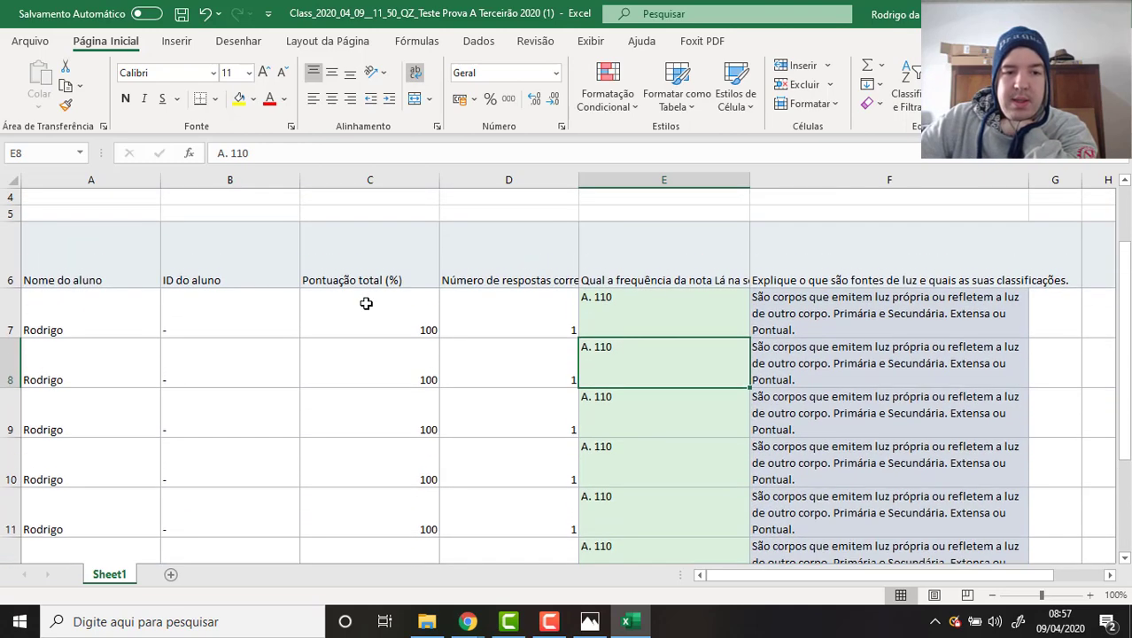
pyautogui.moveTo(366, 303); pyautogui.dragTo(379, 441)
pyautogui.click(903, 346)
pyautogui.scroll(2, 932, 350)
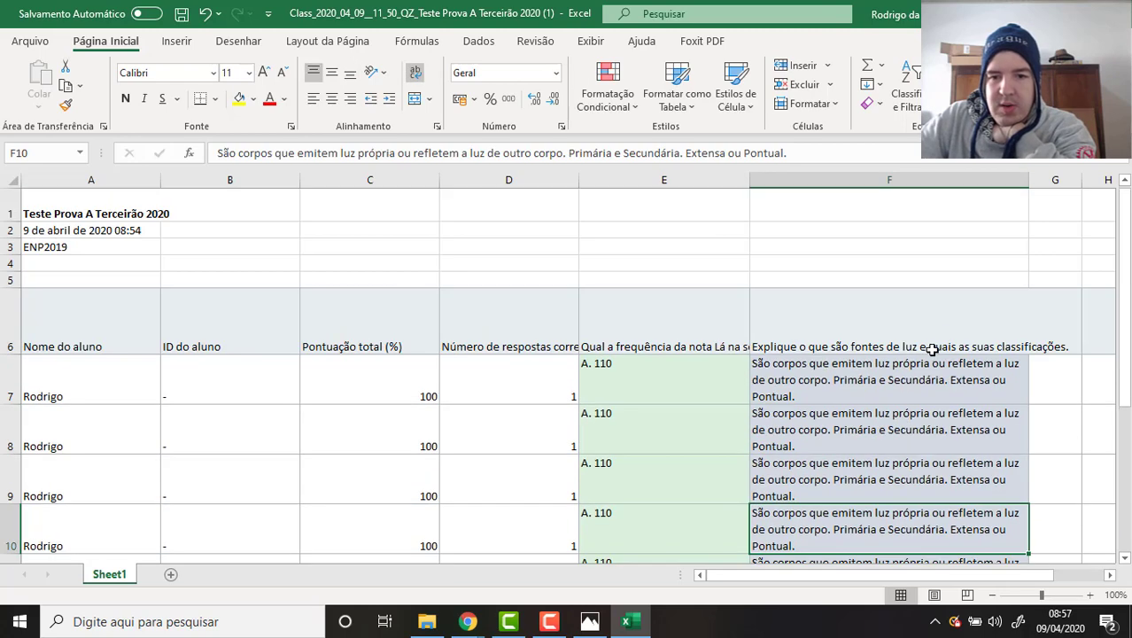
pyautogui.scroll(-2, 935, 348)
pyautogui.moveTo(858, 209); pyautogui.dragTo(867, 458)
pyautogui.scroll(1, 899, 428)
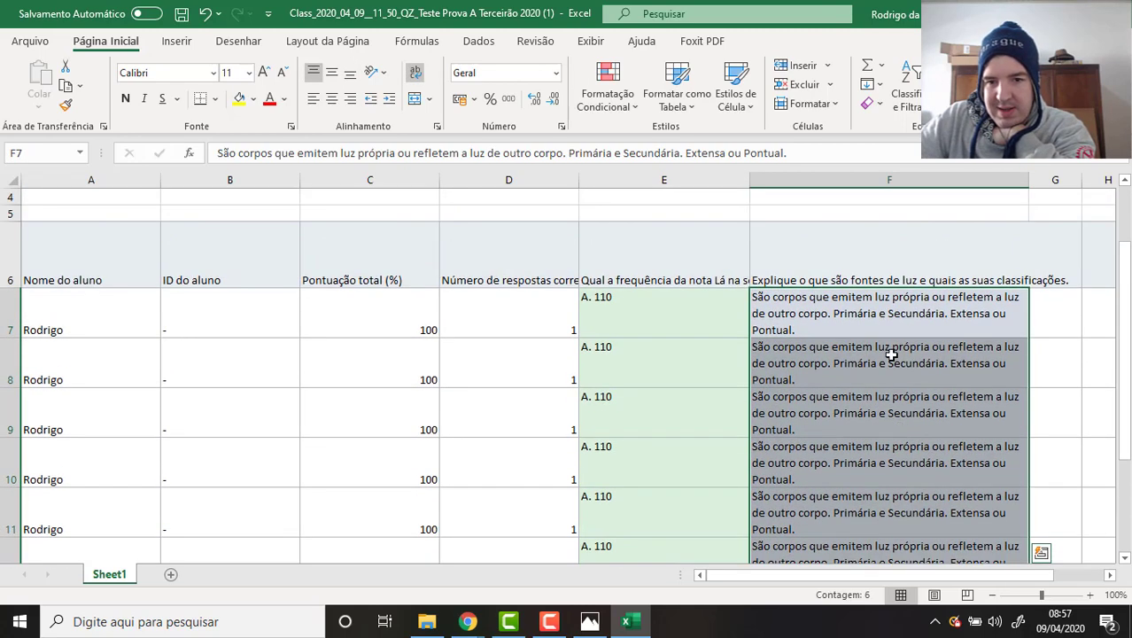
pyautogui.click(758, 228)
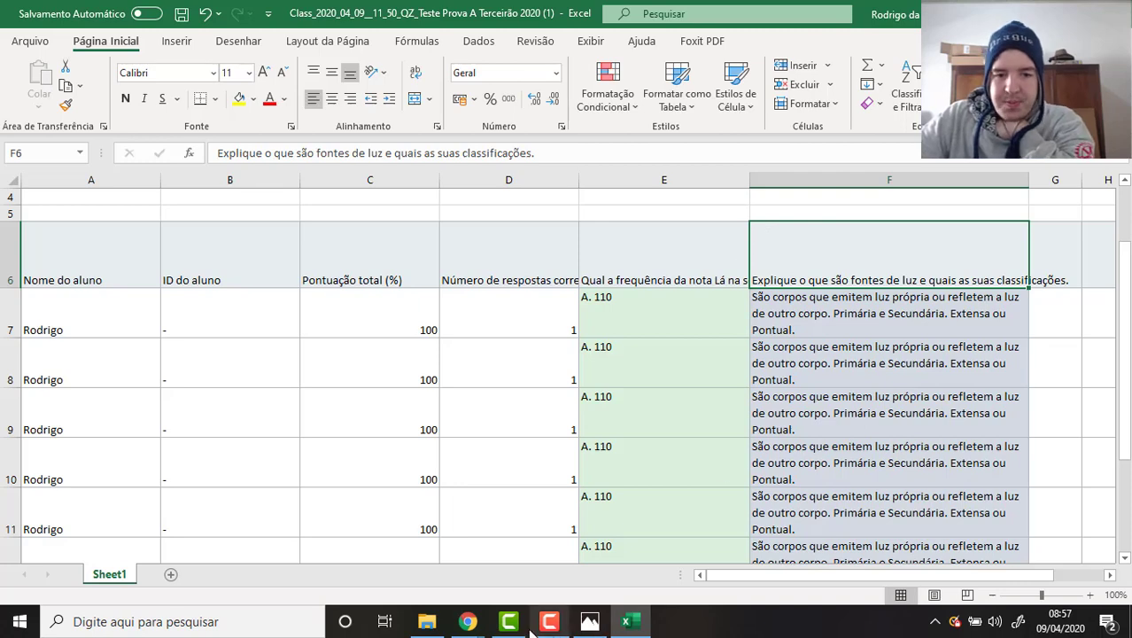
pyautogui.click(467, 621)
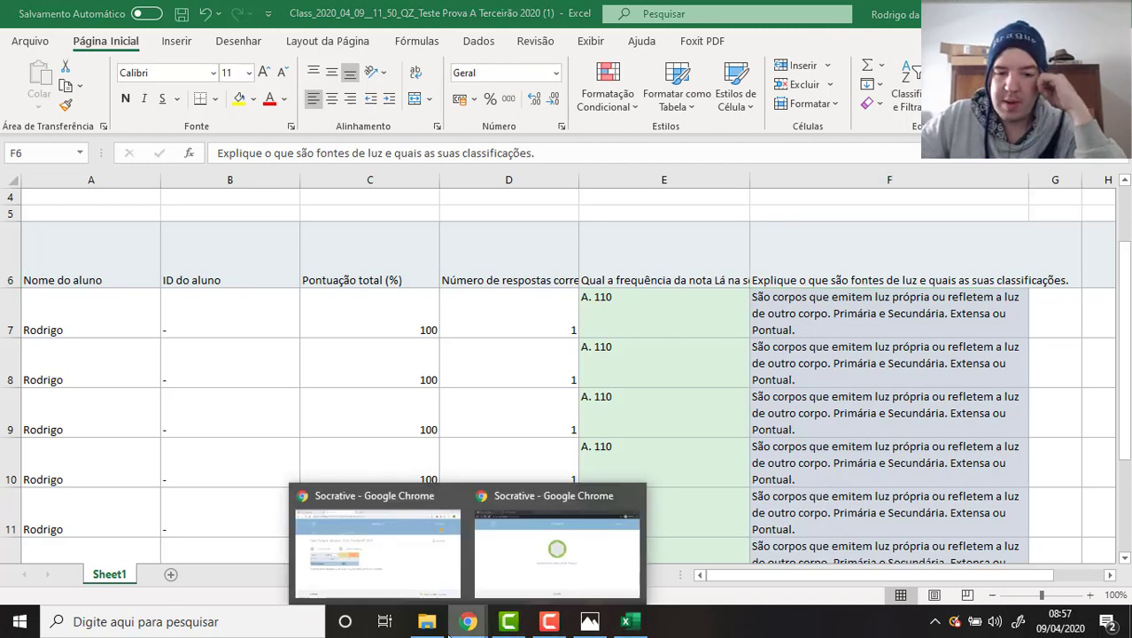
# Download only individual student PDF reports as a Socrative_2020_04_09 ZIP and show it in Downloads.
pyautogui.click(411, 545)
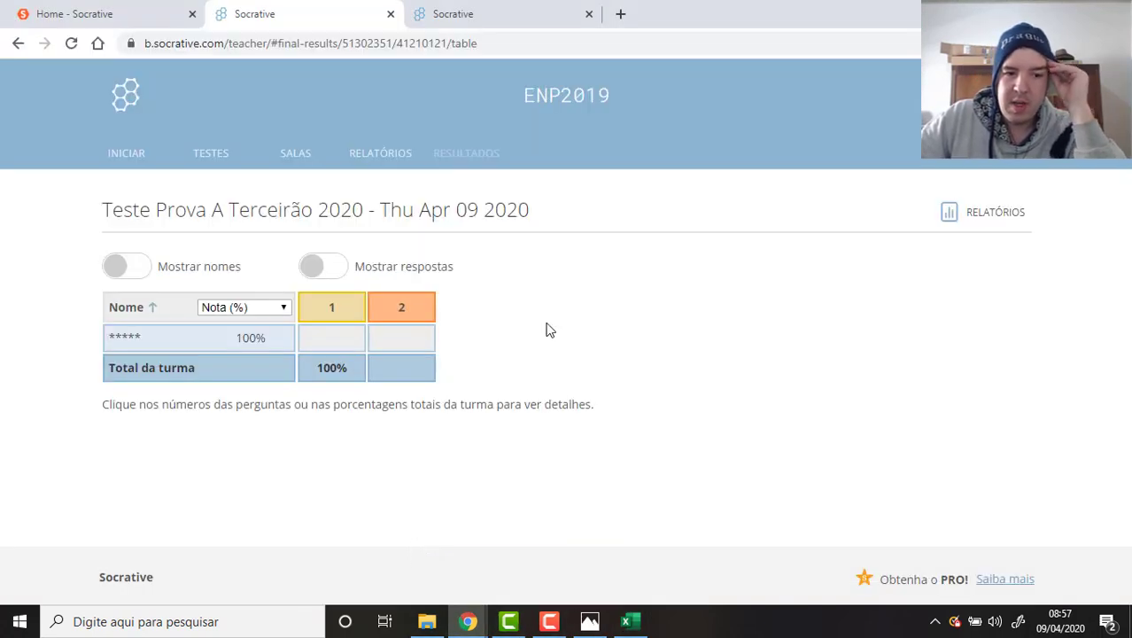
pyautogui.click(972, 226)
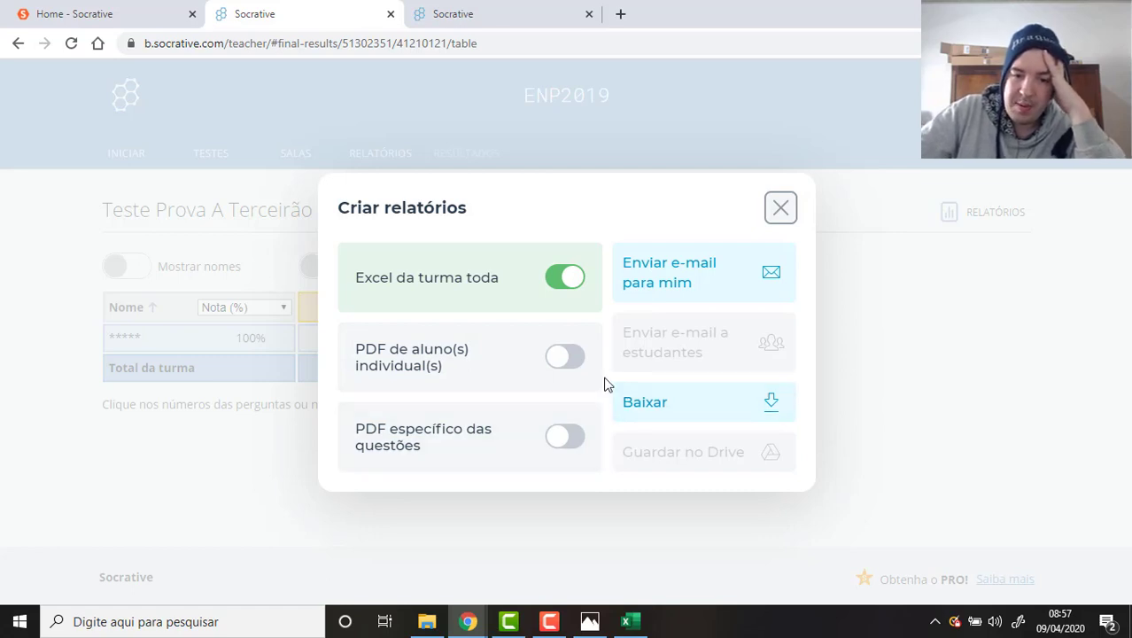
pyautogui.click(568, 371)
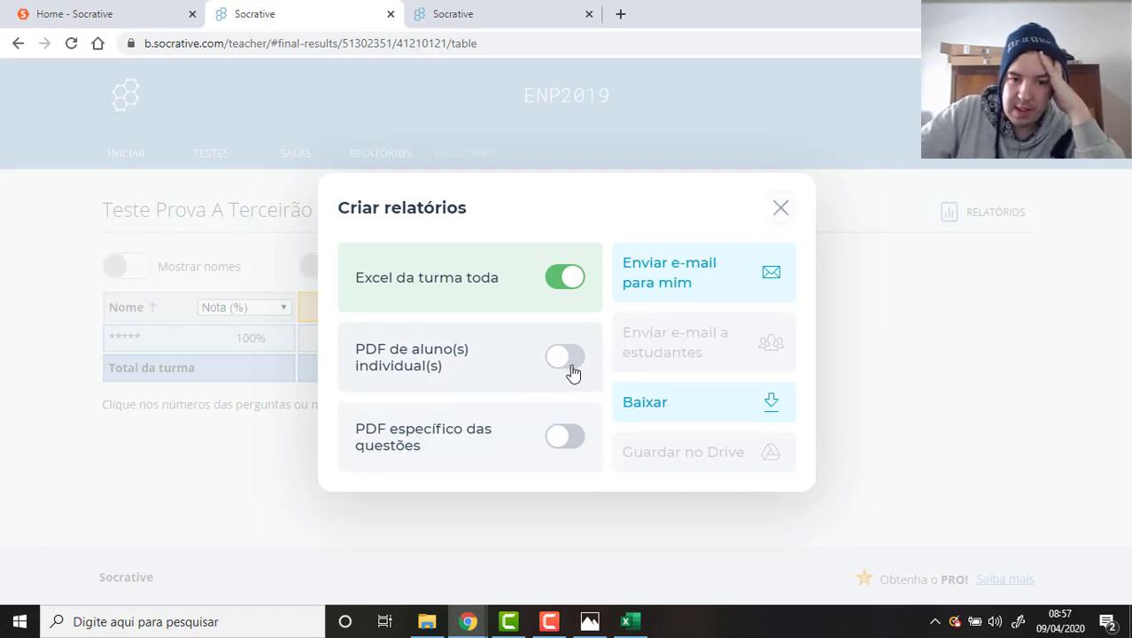
pyautogui.click(574, 282)
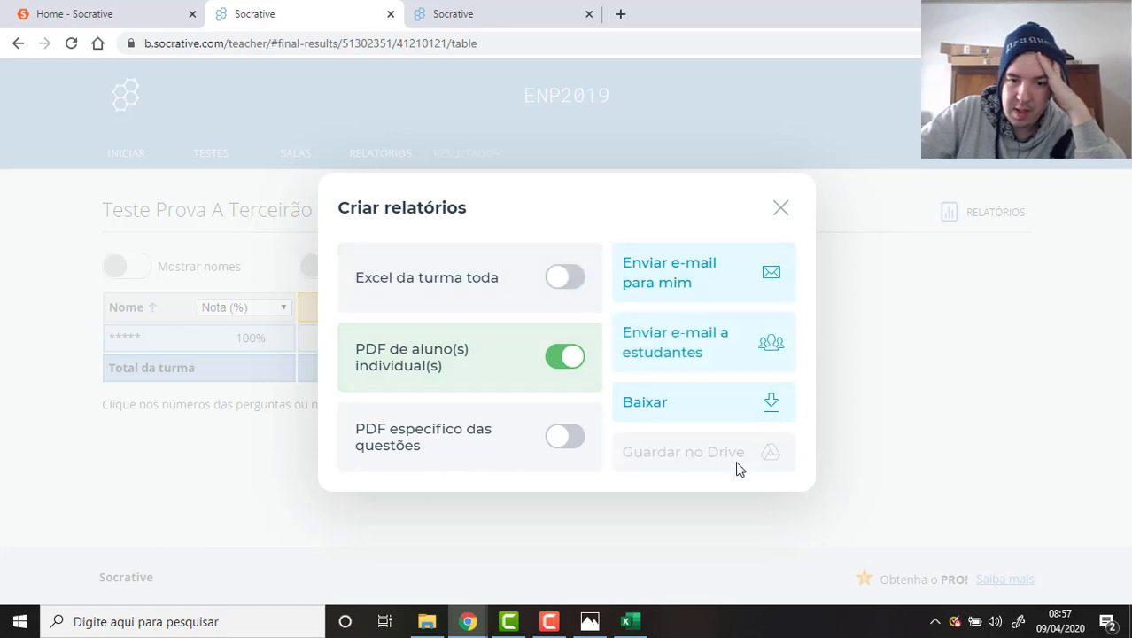
pyautogui.click(772, 405)
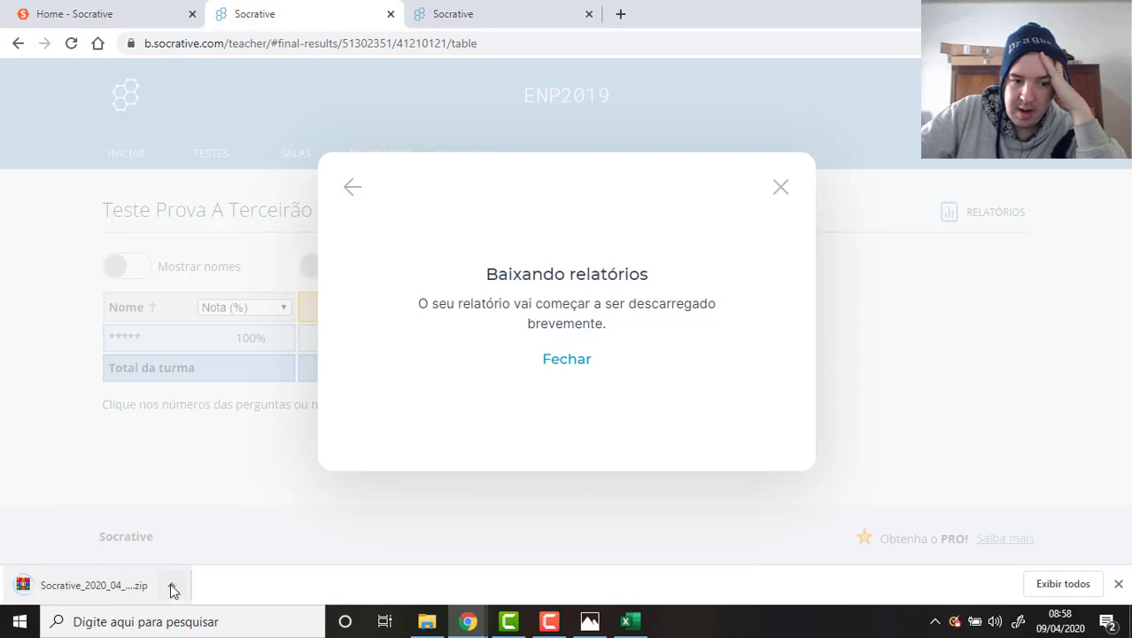
pyautogui.click(173, 586)
pyautogui.click(212, 528)
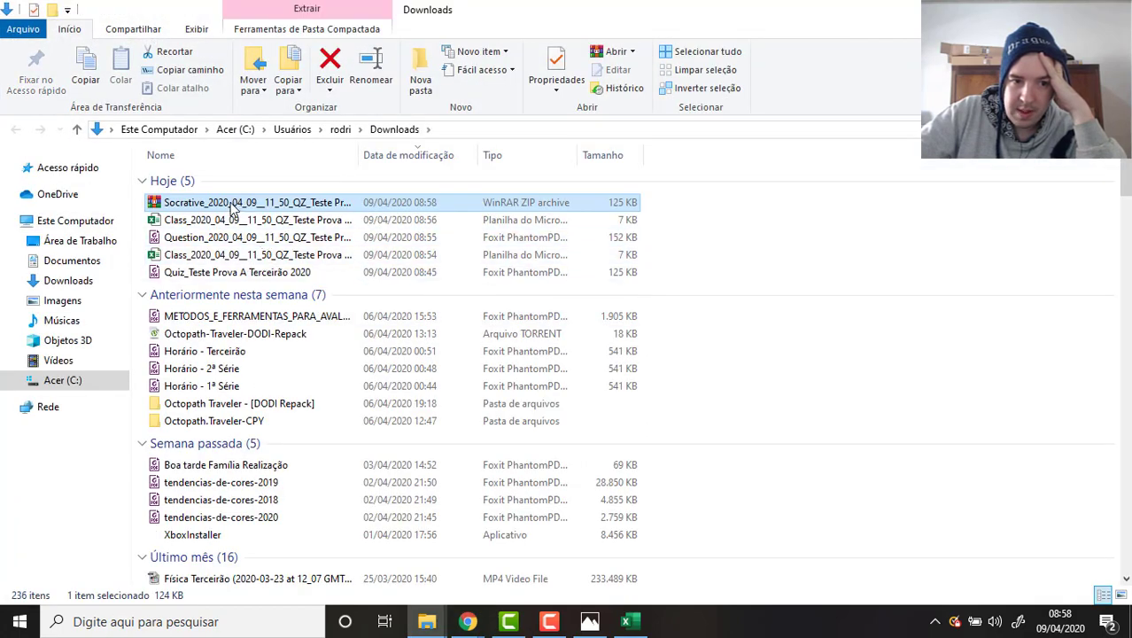
# Extract the Socrative ZIP here and open the student PDF in the Students_2020_04_09 folder.
pyautogui.rightClick(235, 203)
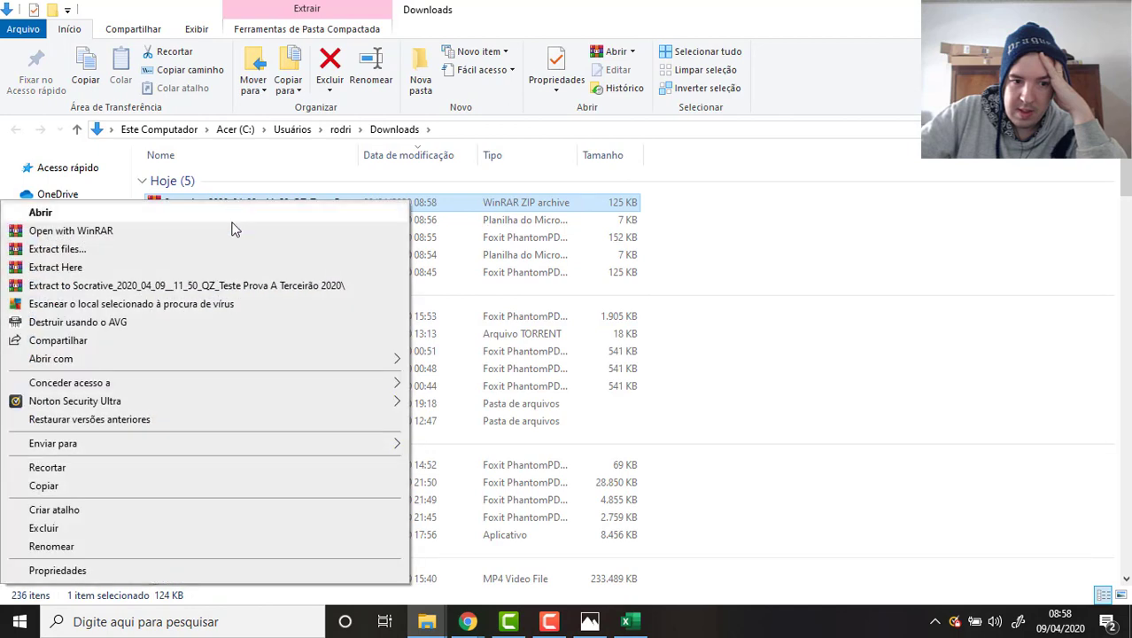
pyautogui.click(220, 263)
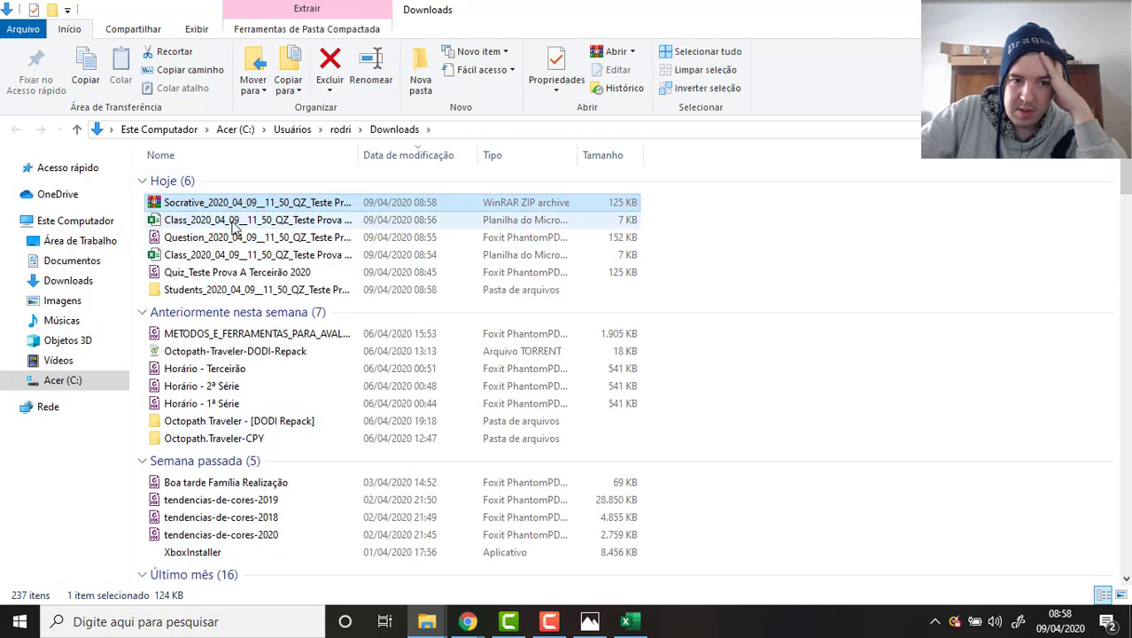
pyautogui.doubleClick(272, 288)
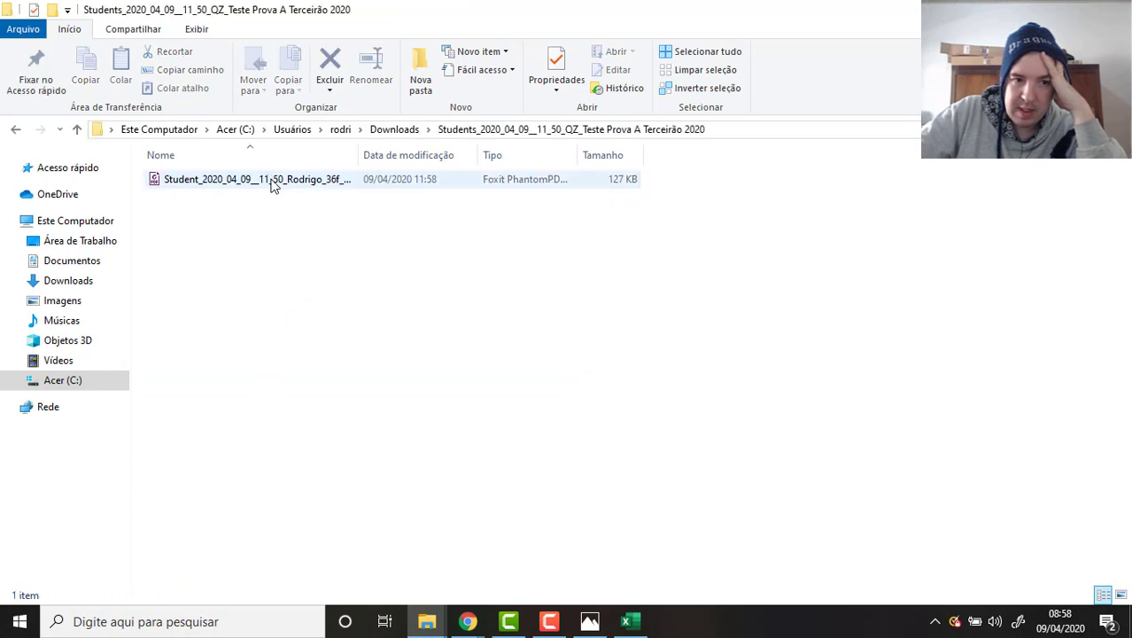
pyautogui.doubleClick(272, 182)
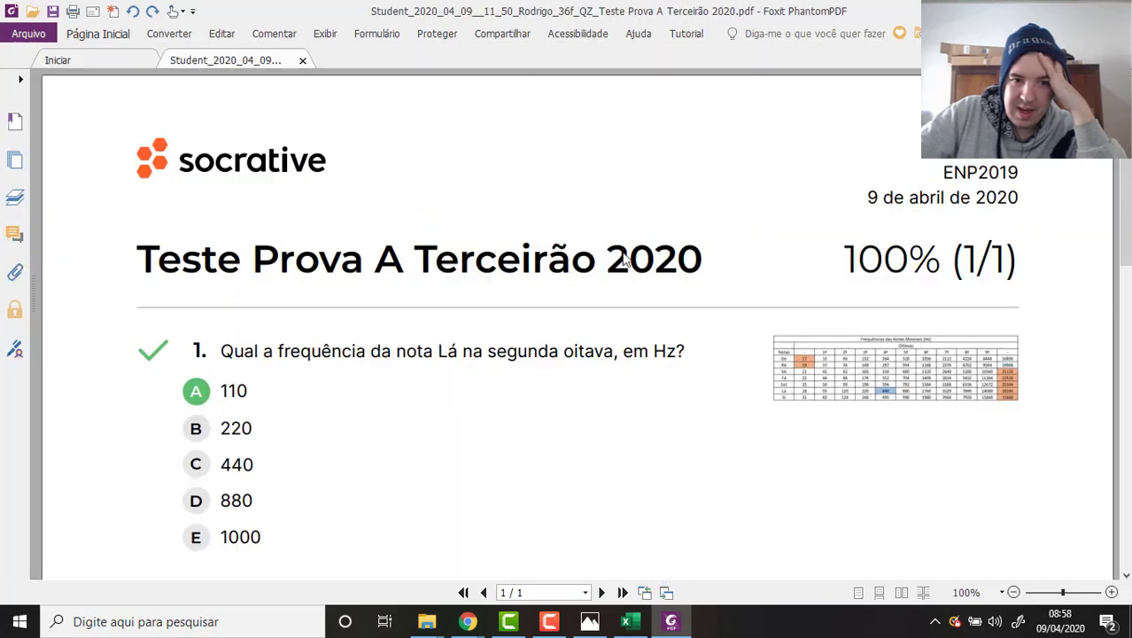
# Scroll through the student's 100% (1/1) report, then close Foxit PhantomPDF.
pyautogui.scroll(-2, 616, 200)
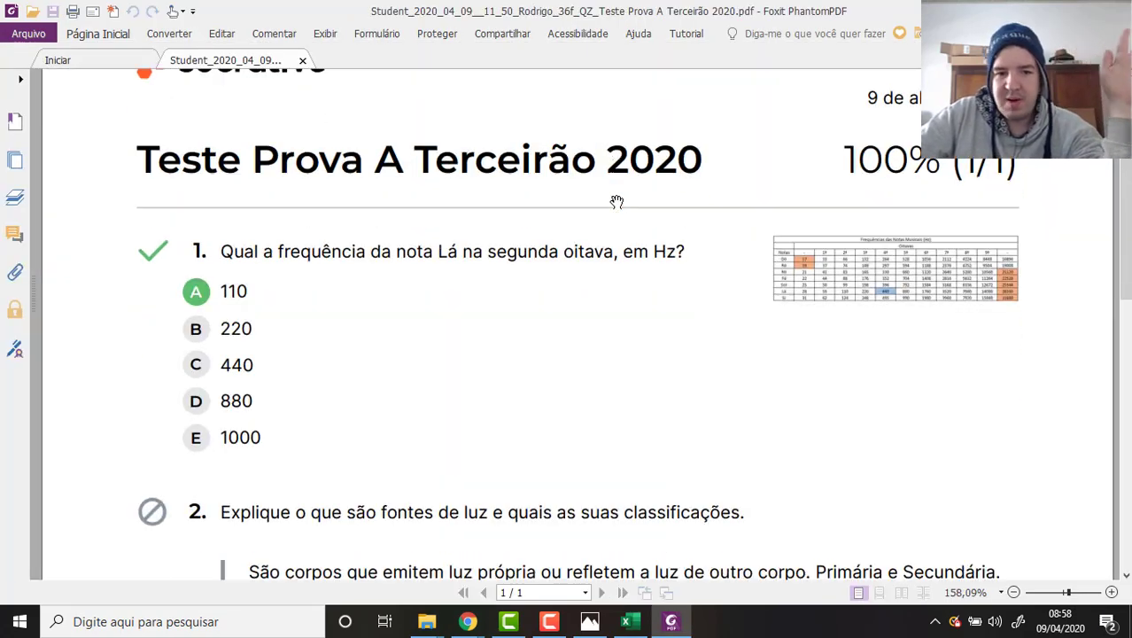
pyautogui.scroll(-2, 205, 302)
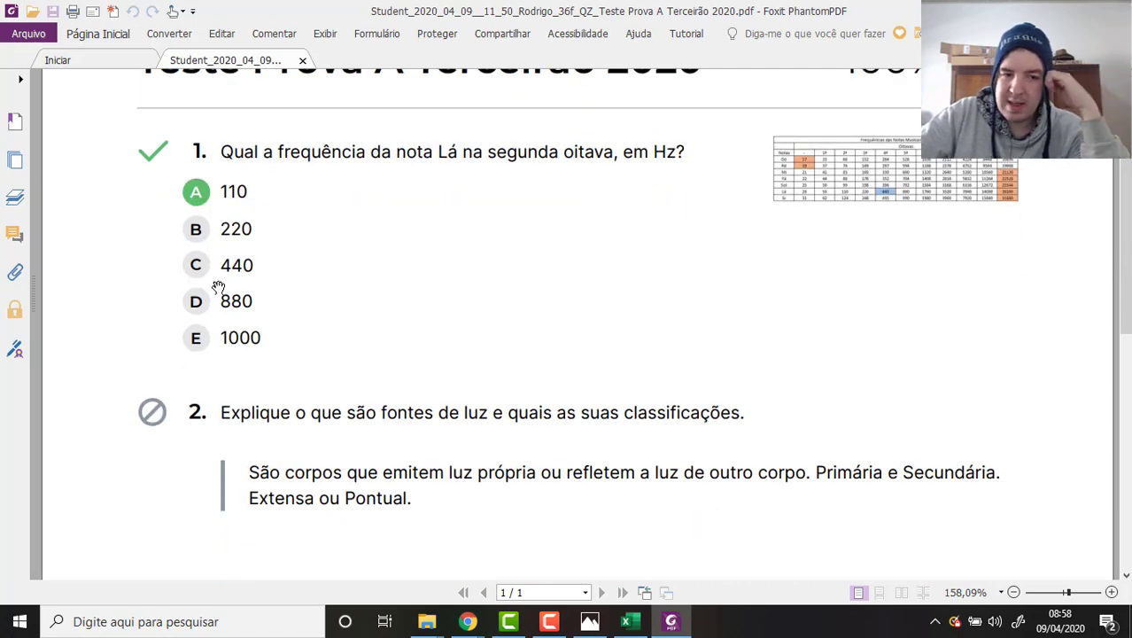
pyautogui.scroll(-3, 198, 195)
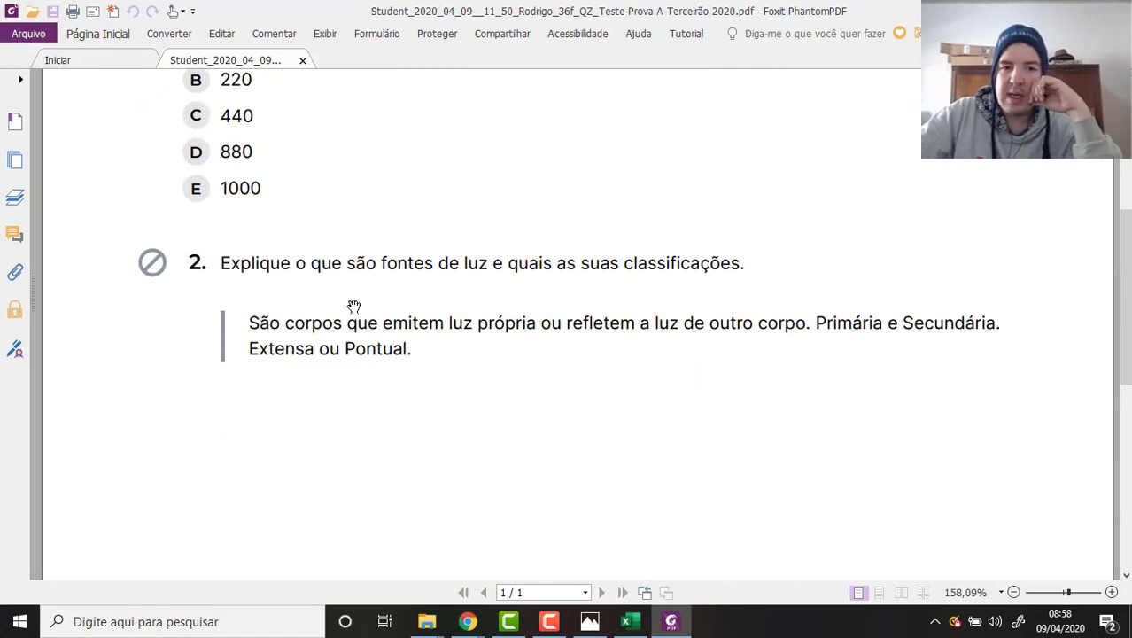
pyautogui.scroll(-2, 373, 321)
pyautogui.scroll(6, 371, 329)
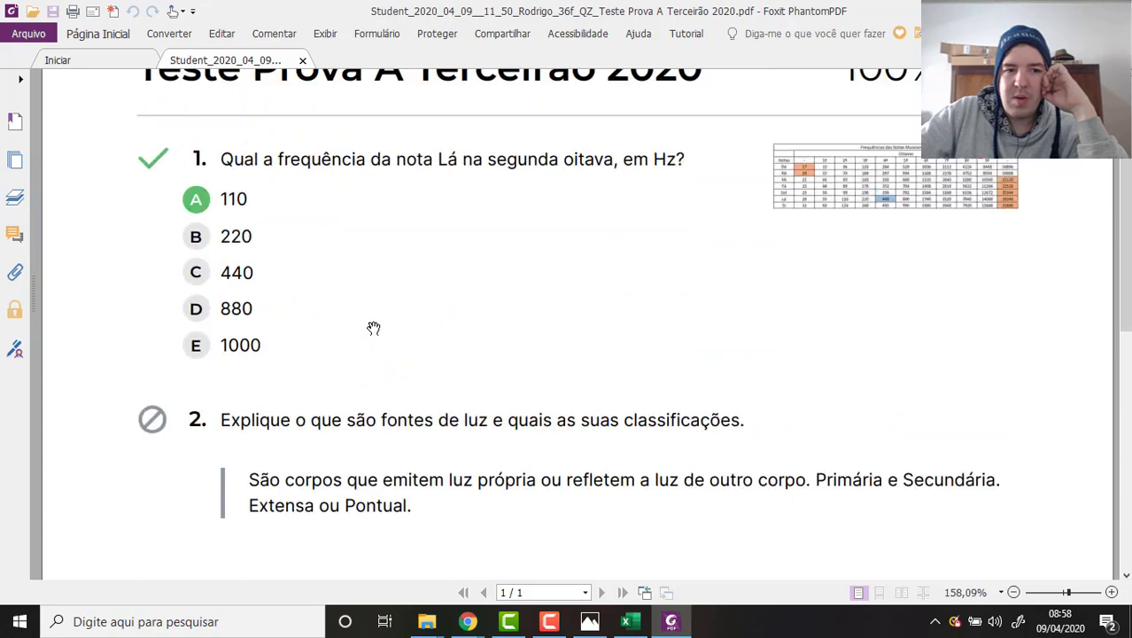
pyautogui.scroll(2, 373, 330)
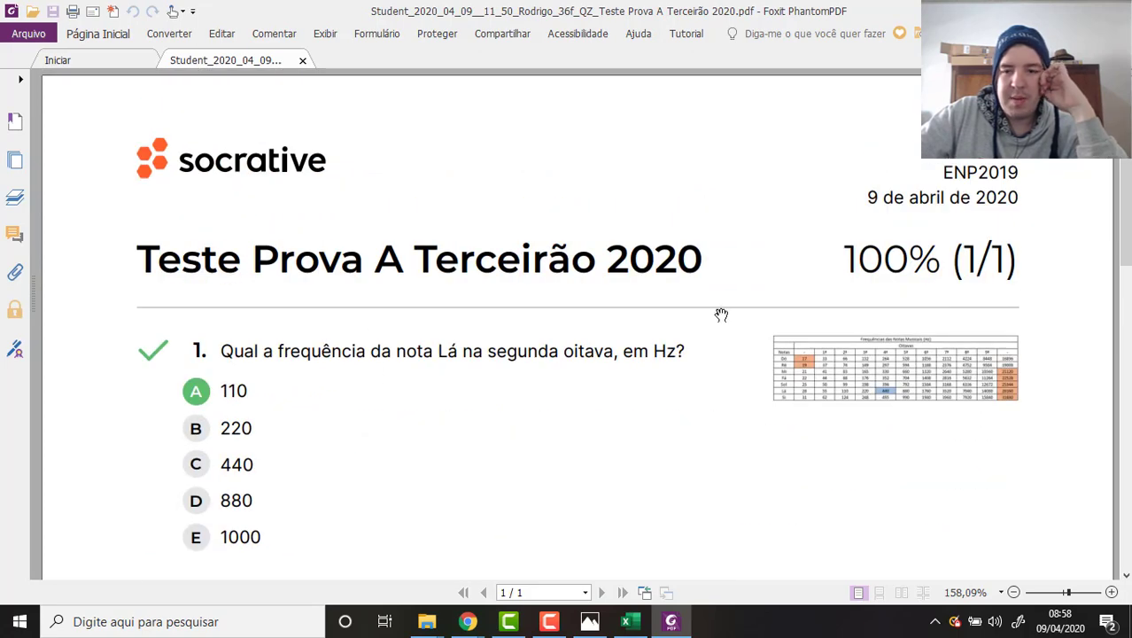
pyautogui.scroll(-12, 720, 314)
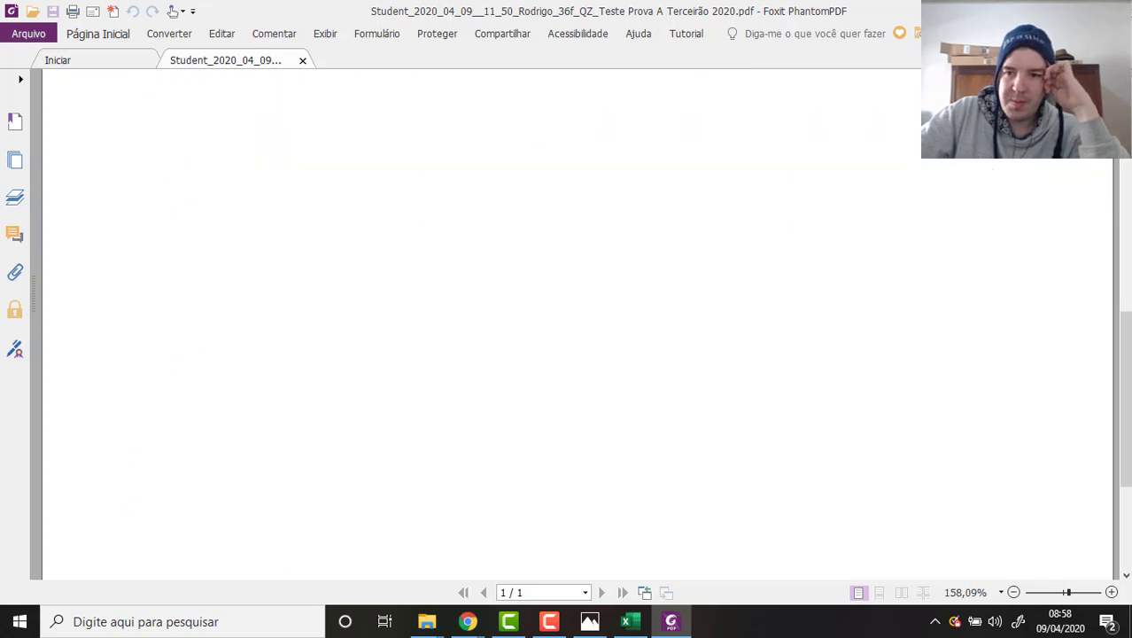
pyautogui.click(1118, 11)
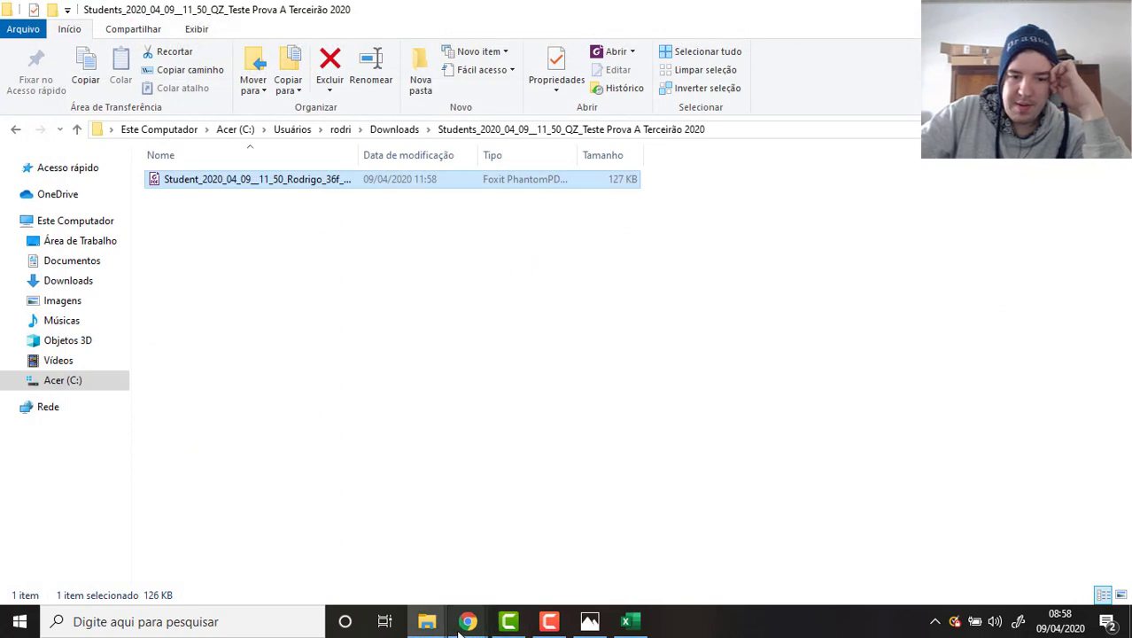
# Return to Socrative in Chrome, dismiss the download notice, and go to the Salas page.
pyautogui.moveTo(468, 621)
pyautogui.click(381, 512)
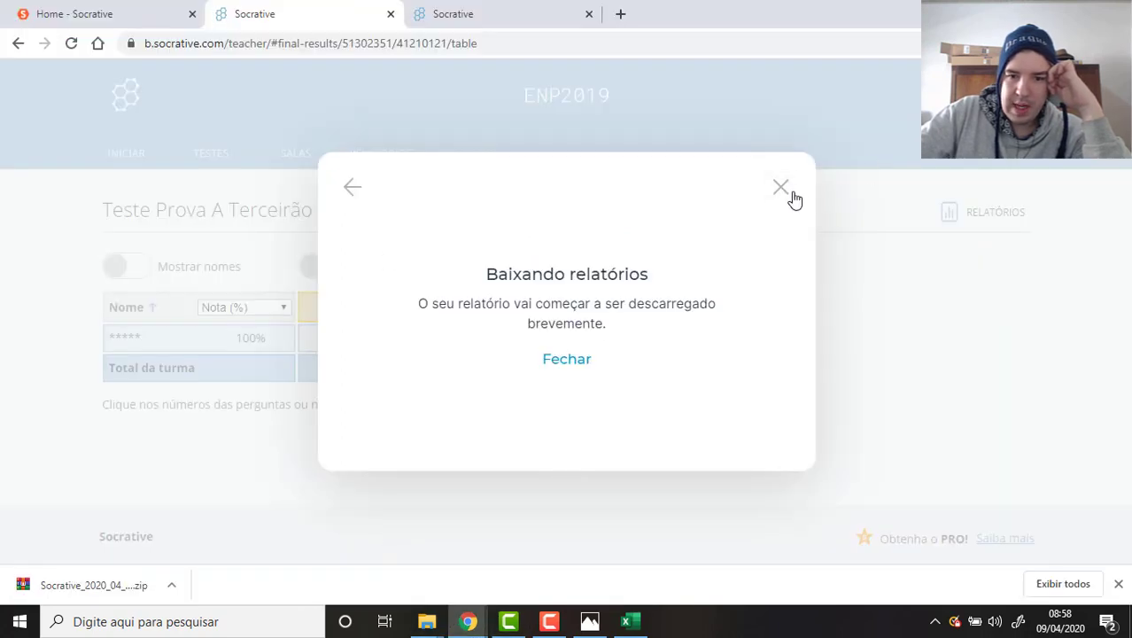
pyautogui.click(783, 189)
pyautogui.click(305, 159)
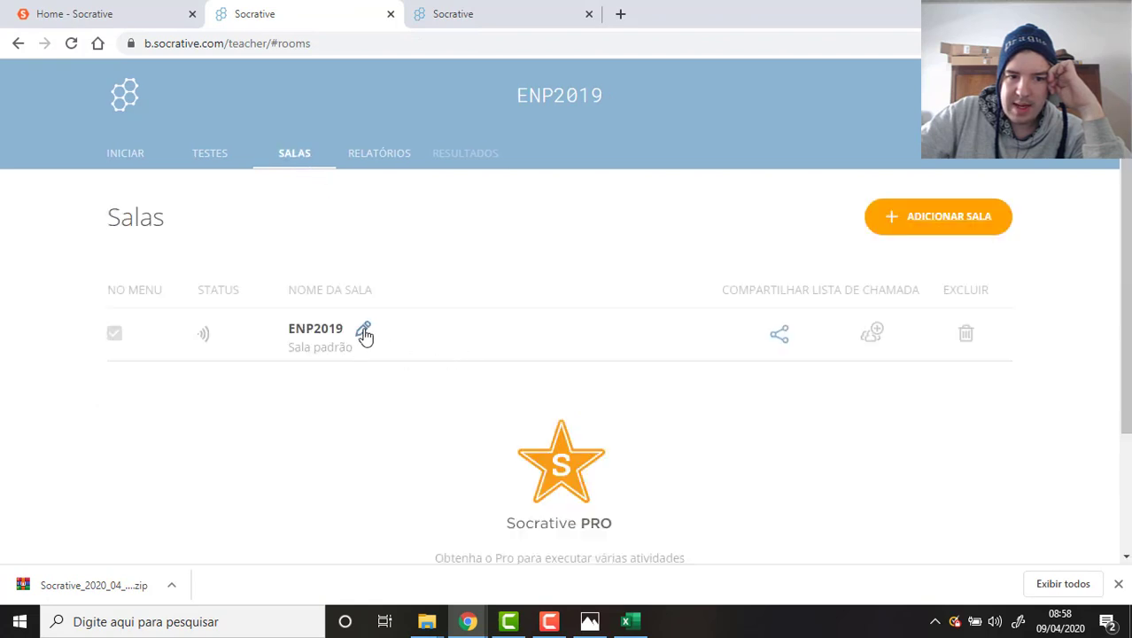
pyautogui.click(364, 329)
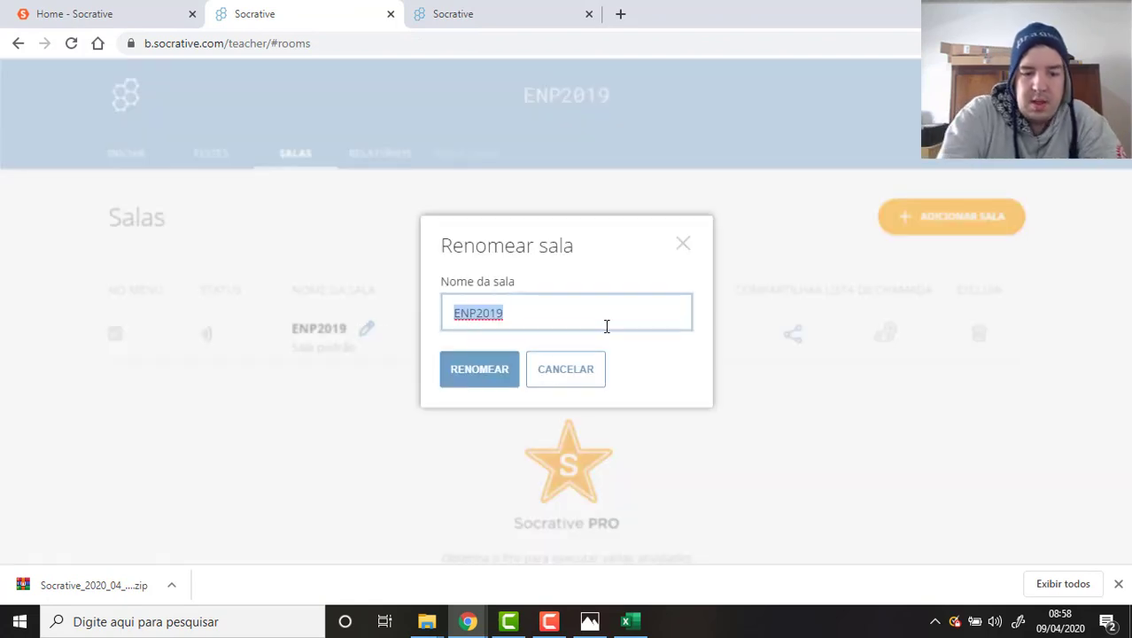
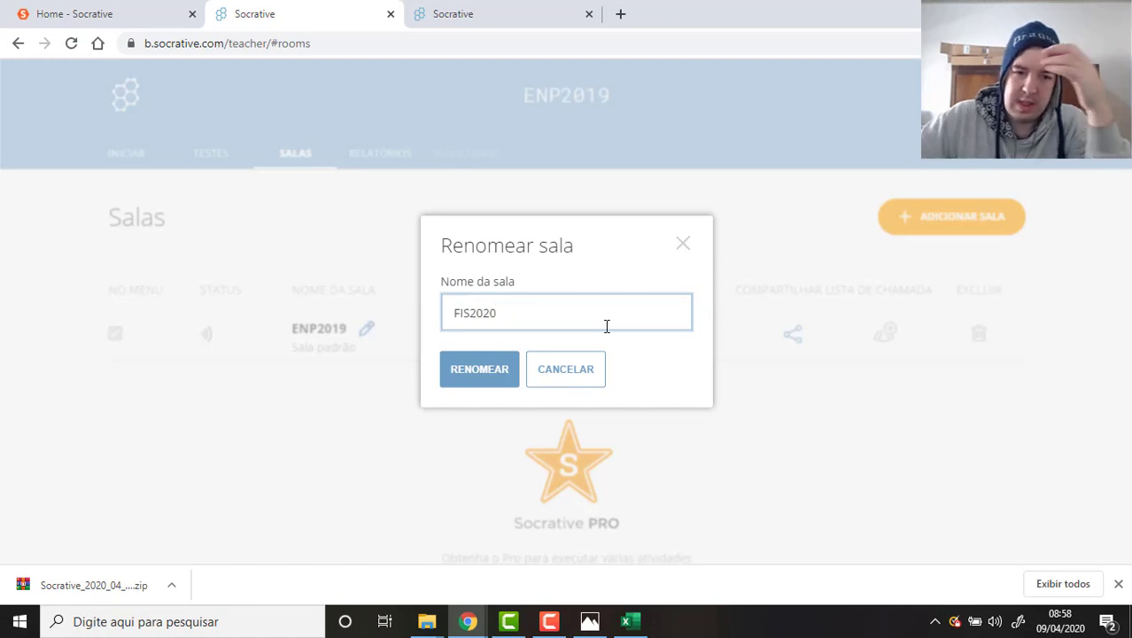
pyautogui.click(486, 370)
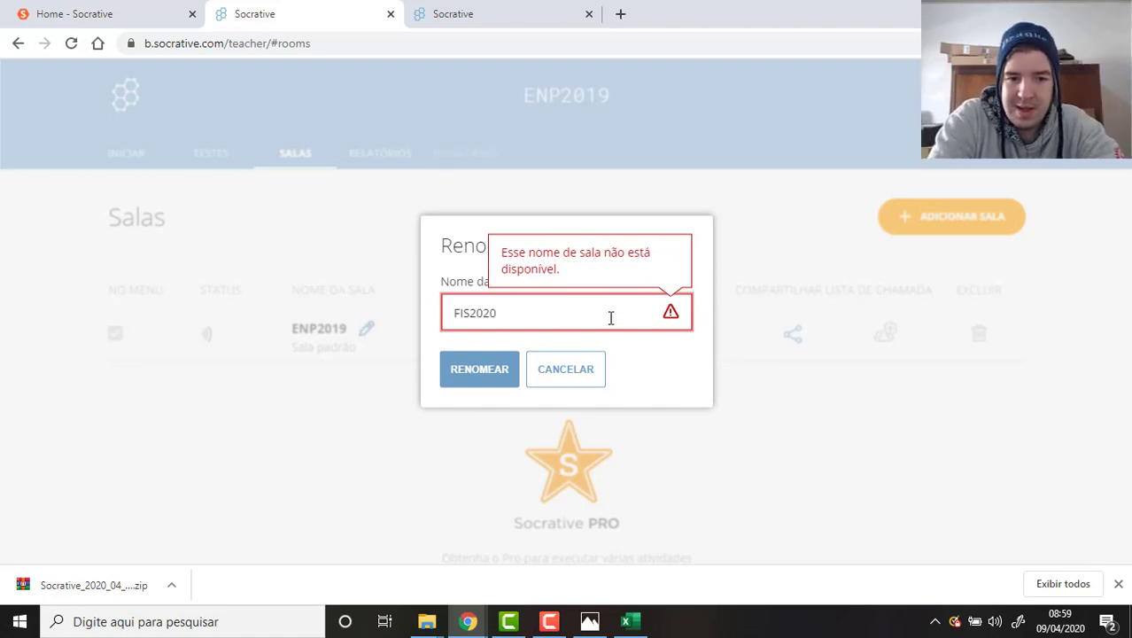
pyautogui.press('BackSpace')
pyautogui.press('BackSpace')
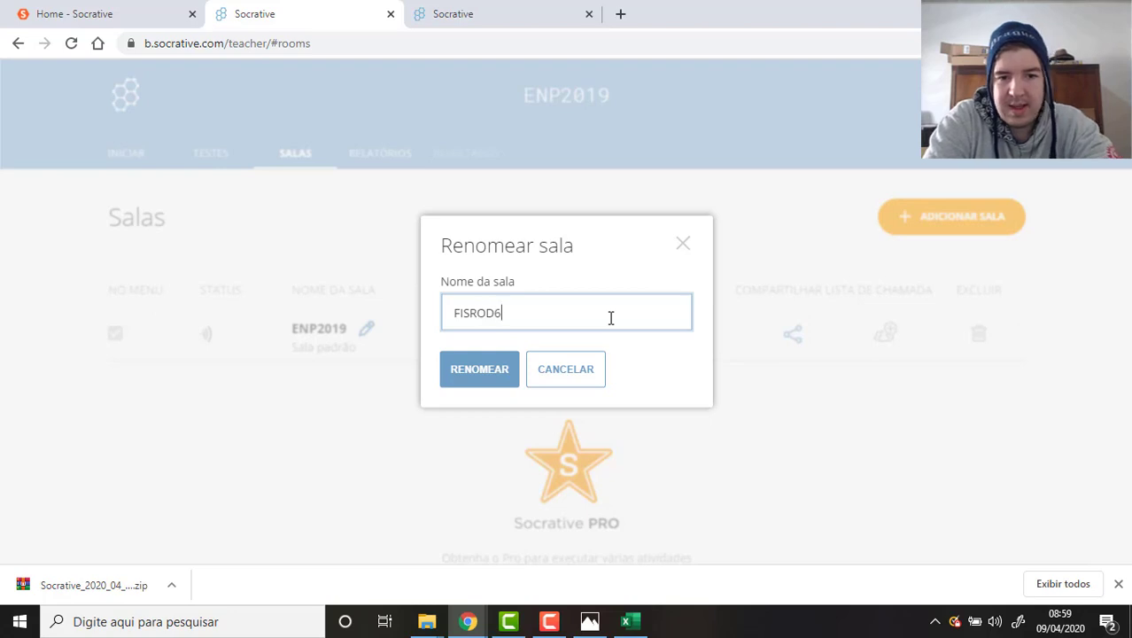
pyautogui.press('Return')
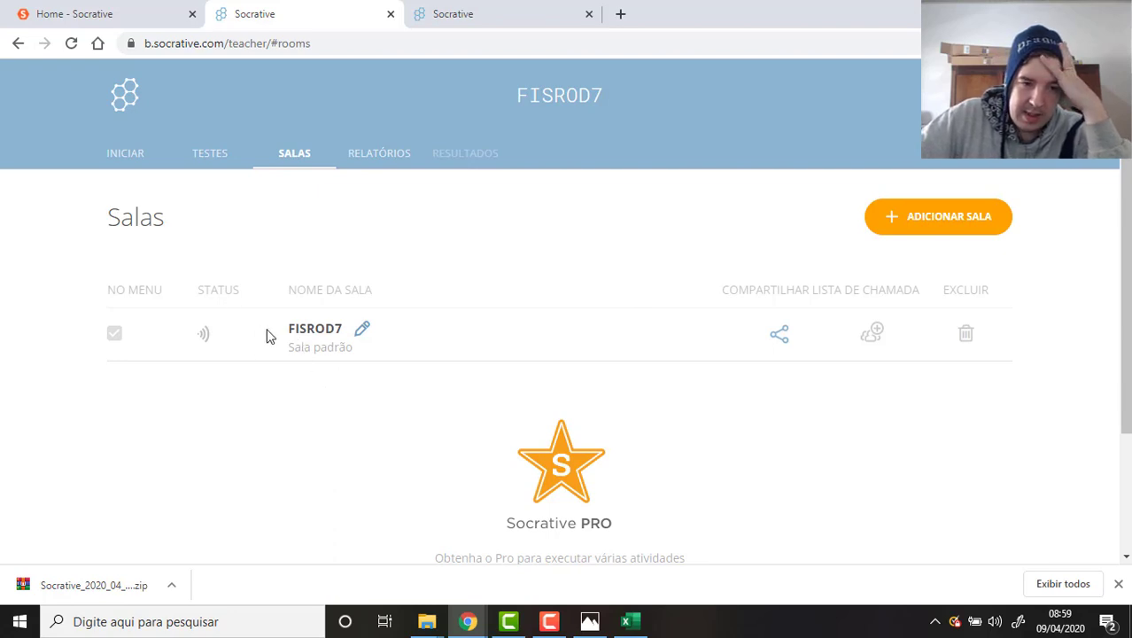
pyautogui.moveTo(268, 334); pyautogui.dragTo(344, 328)
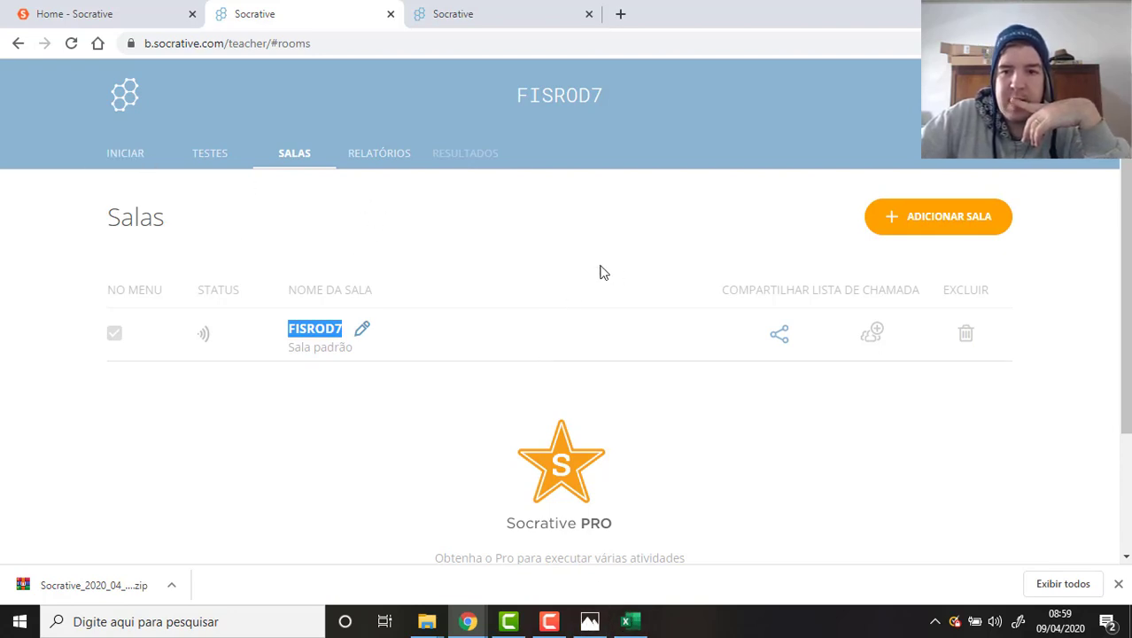
pyautogui.click(551, 623)
pyautogui.click(551, 623)
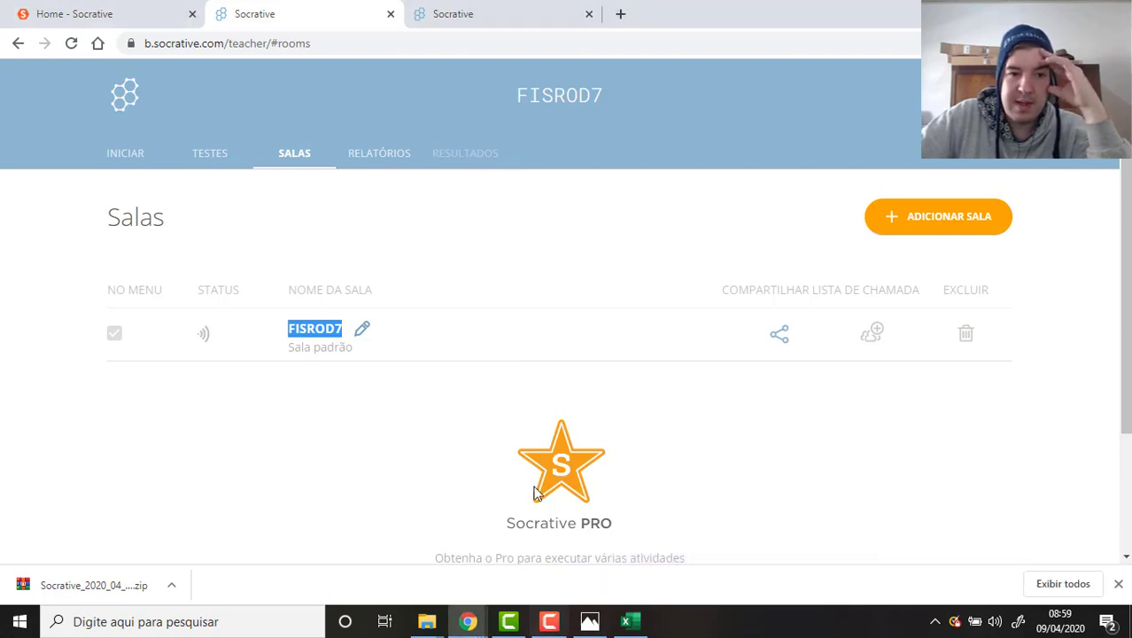
# Open the quiz launcher and select Teste Prova A Terceirão 2020.
pyautogui.click(210, 155)
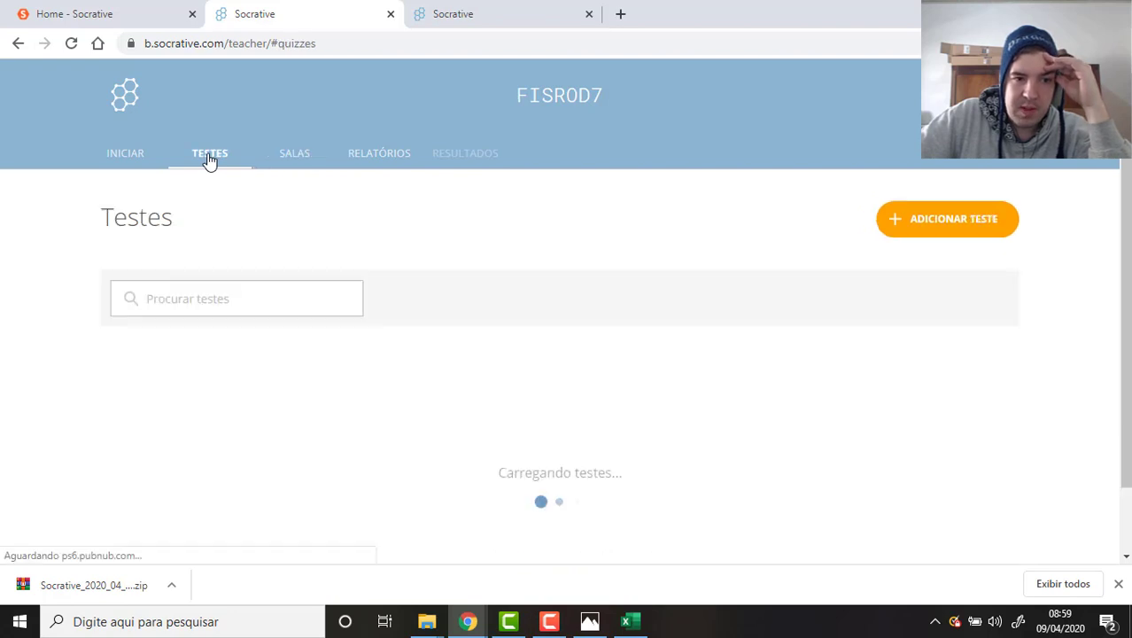
pyautogui.scroll(-1, 554, 326)
pyautogui.scroll(1, 550, 319)
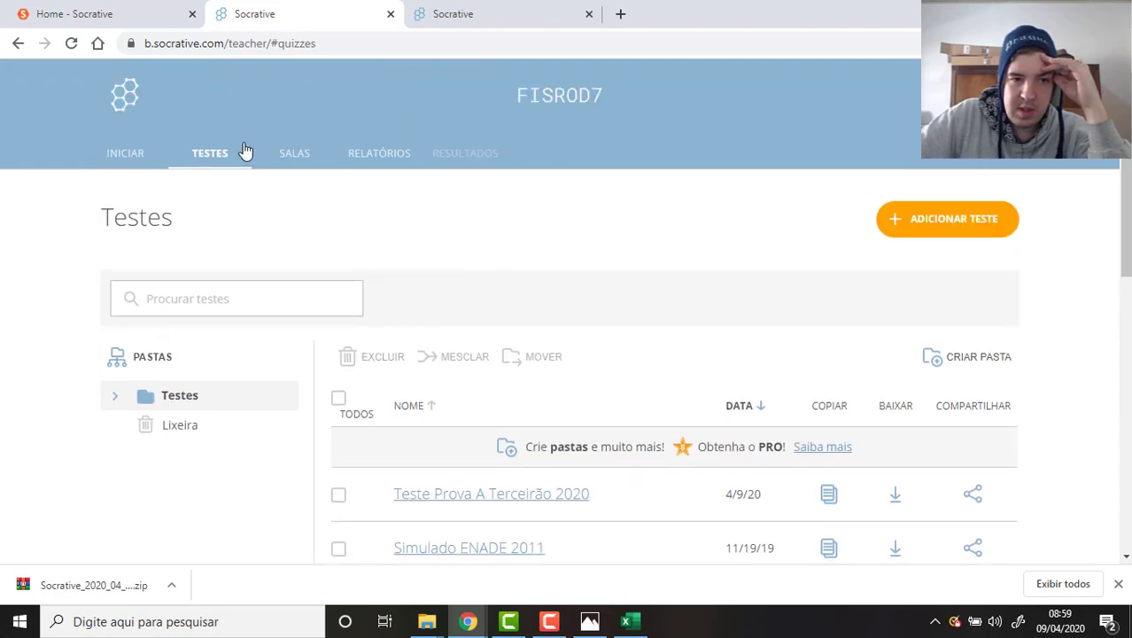
pyautogui.click(130, 169)
pyautogui.click(372, 277)
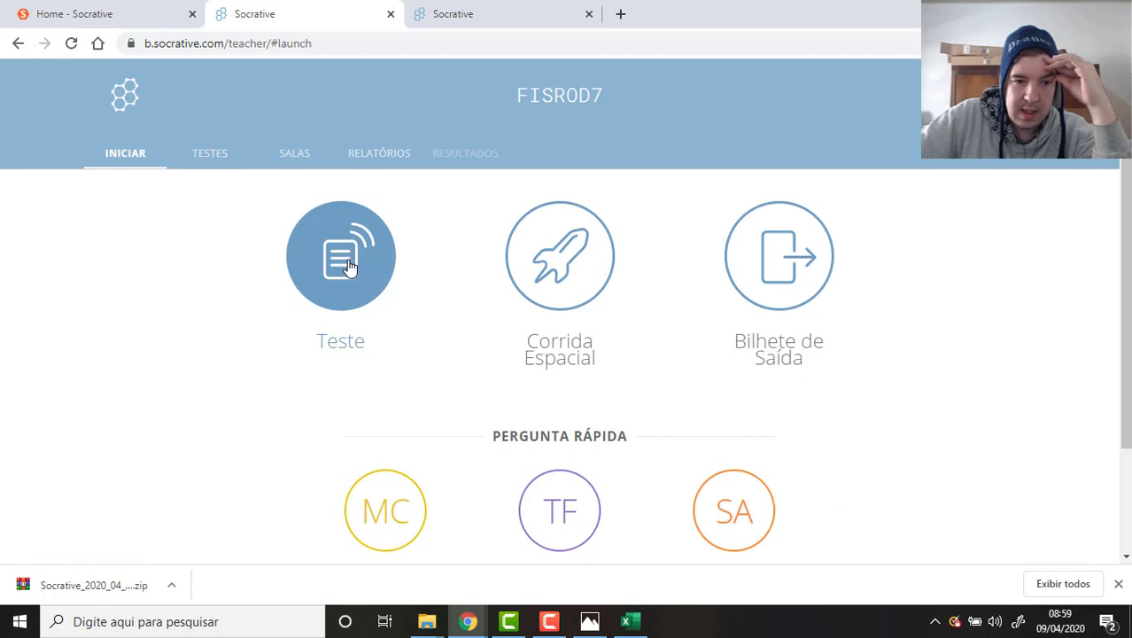
pyautogui.click(550, 352)
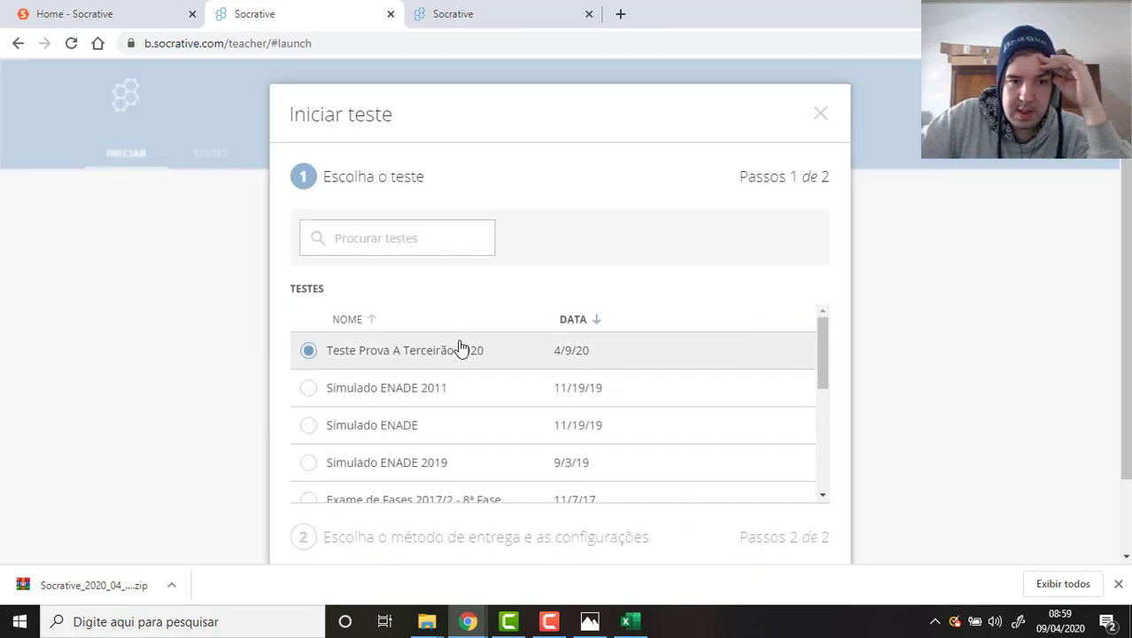
# Briefly pick Simulado ENADE 2011, reselect Teste Prova A Terceirão 2020, and close the launch dialog.
pyautogui.scroll(-5, 625, 332)
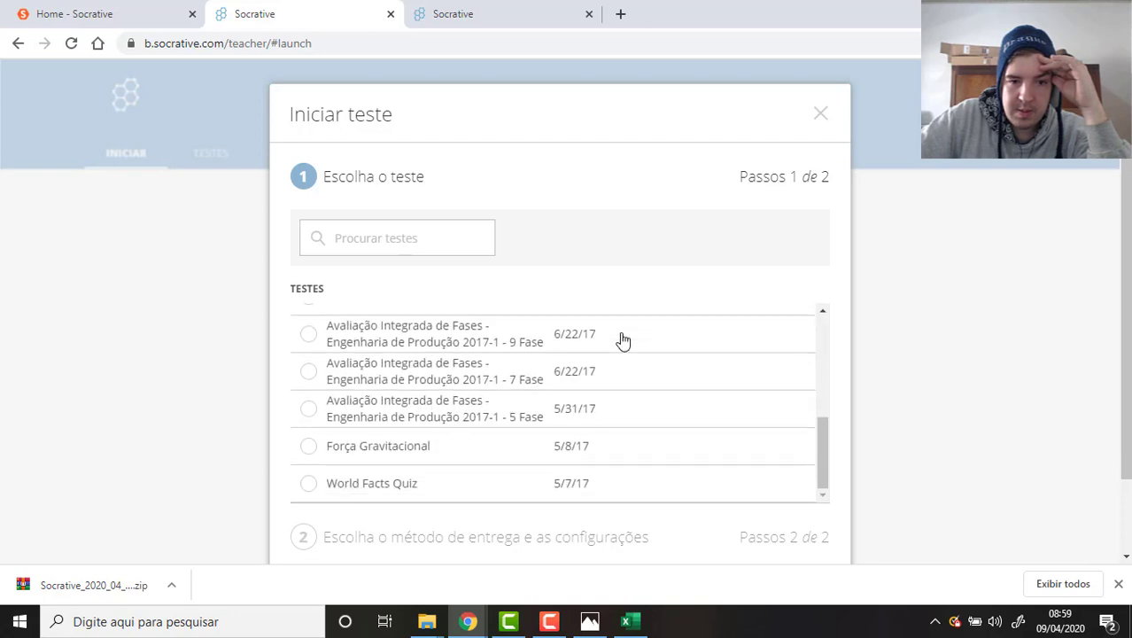
pyautogui.scroll(5, 621, 339)
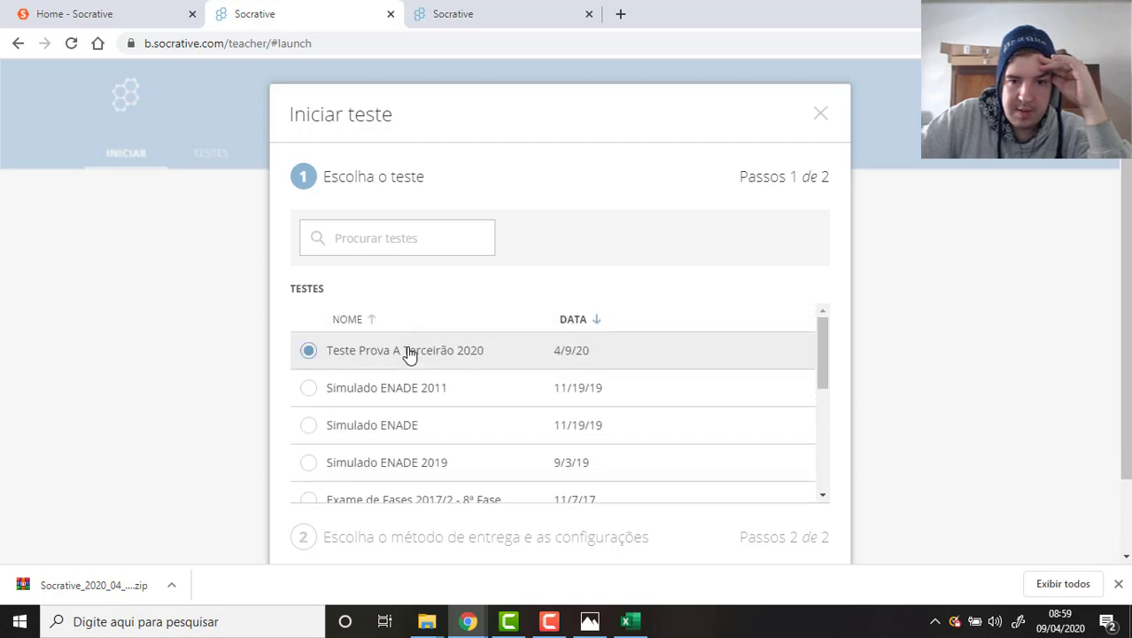
pyautogui.moveTo(816, 335); pyautogui.dragTo(751, 554)
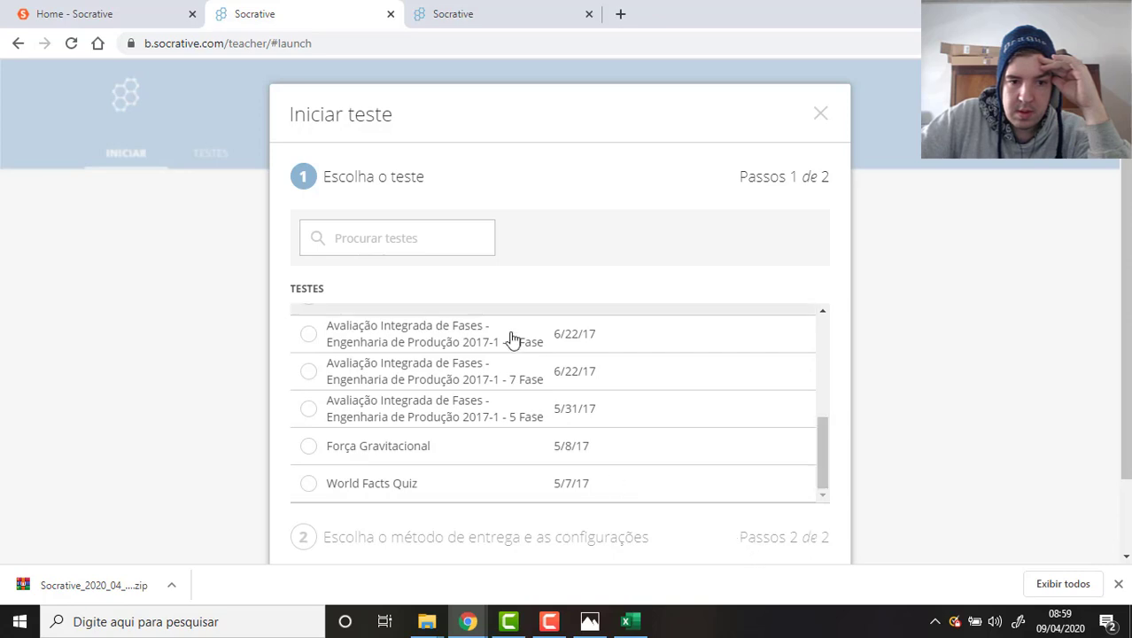
pyautogui.scroll(5, 532, 363)
pyautogui.click(392, 384)
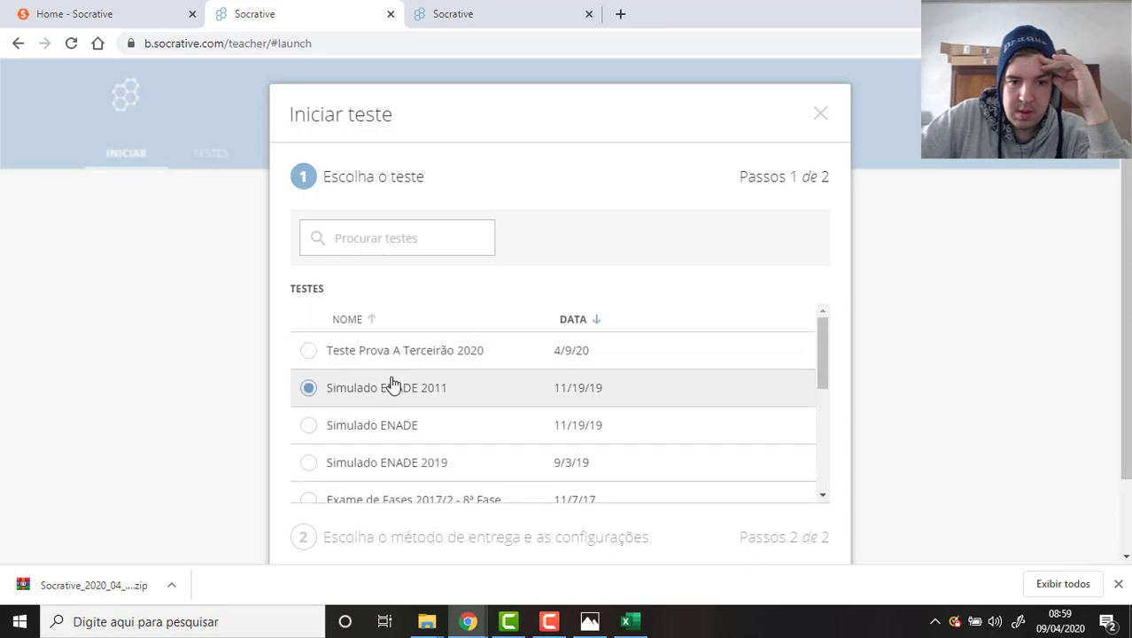
pyautogui.click(387, 351)
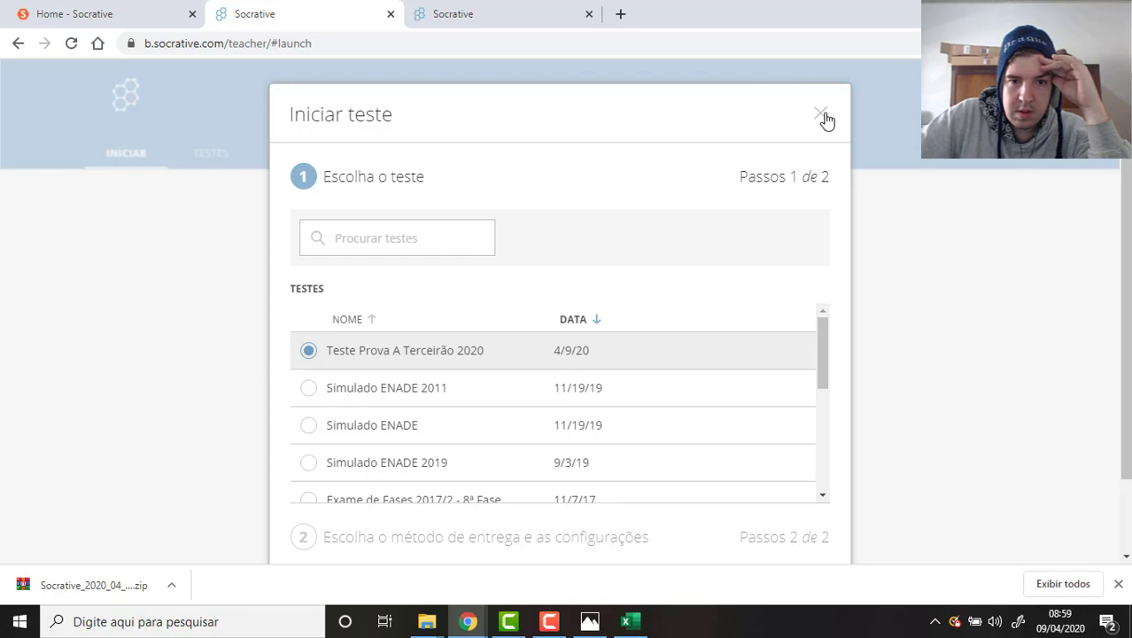
pyautogui.click(820, 113)
# Reopen the quiz launcher, choose Teste Prova A Terceirão 2020 and advance to delivery settings.
pyautogui.click(362, 269)
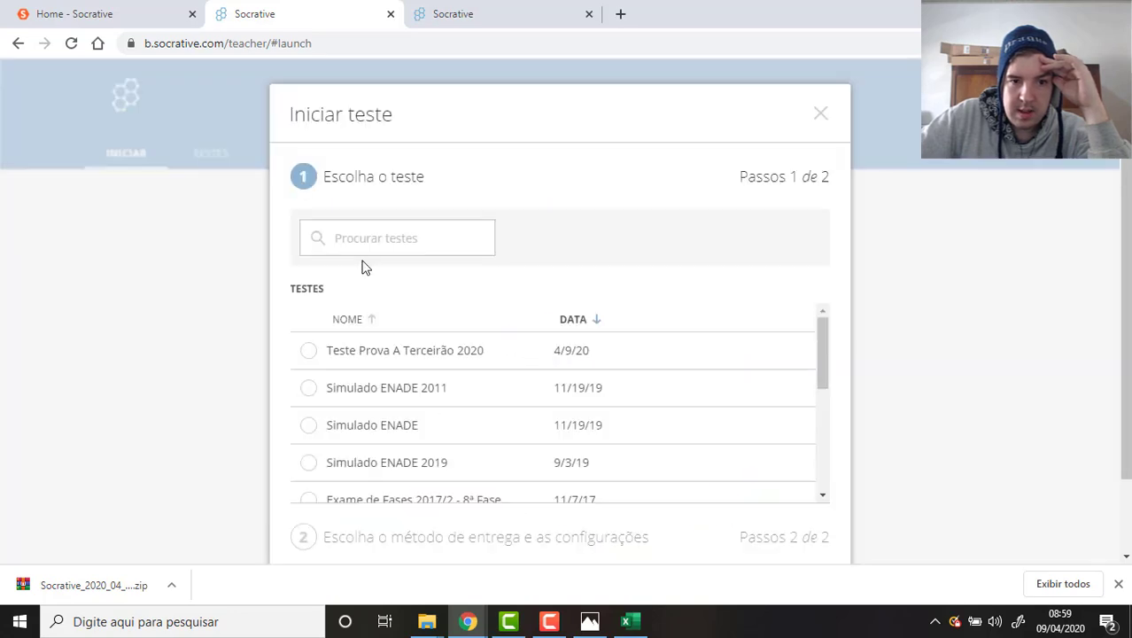
pyautogui.scroll(-5, 576, 335)
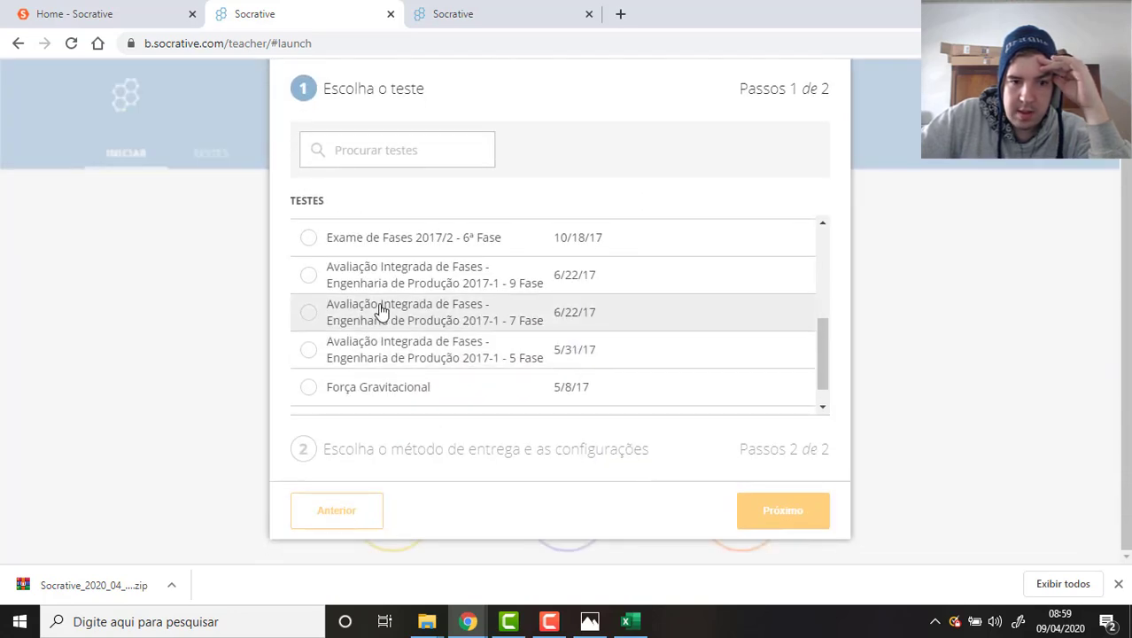
pyautogui.scroll(4, 386, 316)
pyautogui.scroll(2, 386, 306)
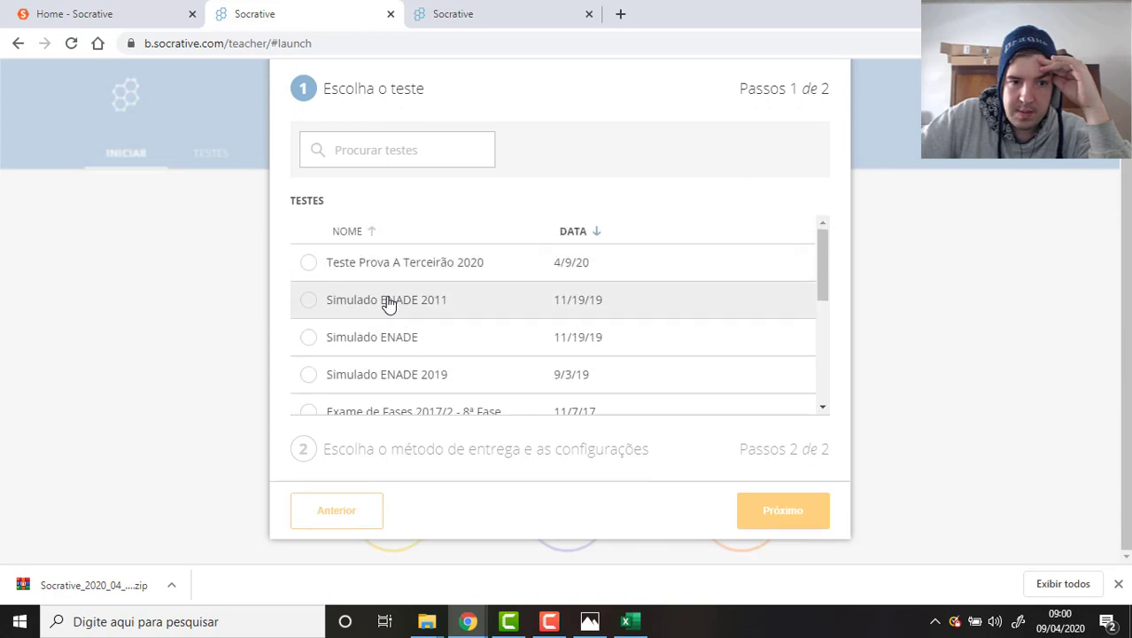
pyautogui.click(380, 277)
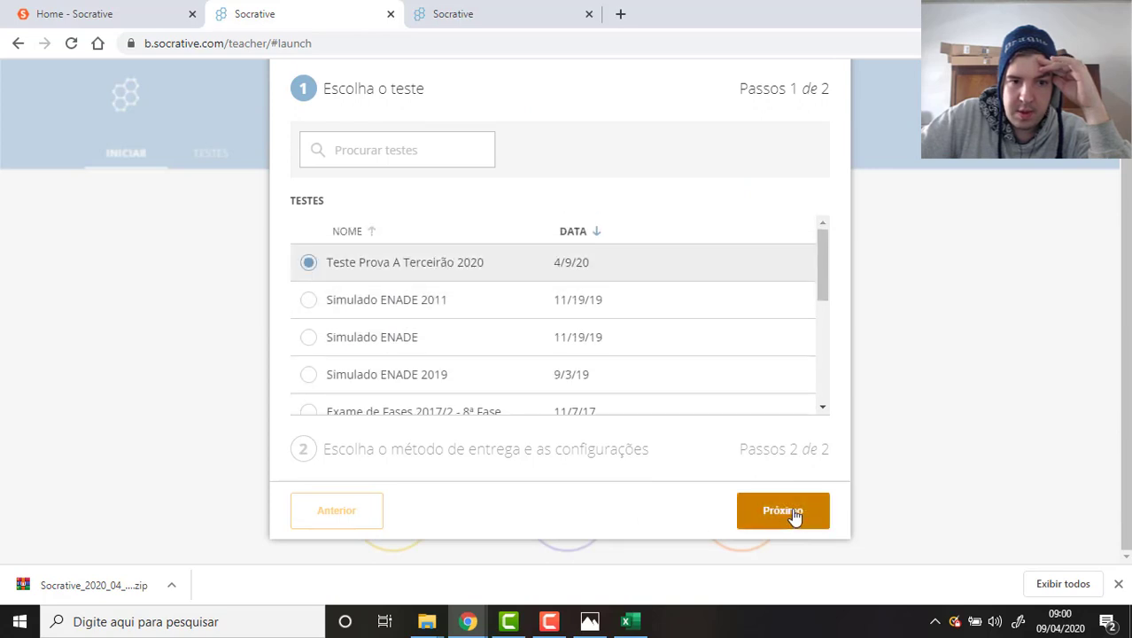
pyautogui.click(780, 512)
# Launch the quiz with instant feedback, shuffled questions and answers, and final score shown.
pyautogui.click(431, 260)
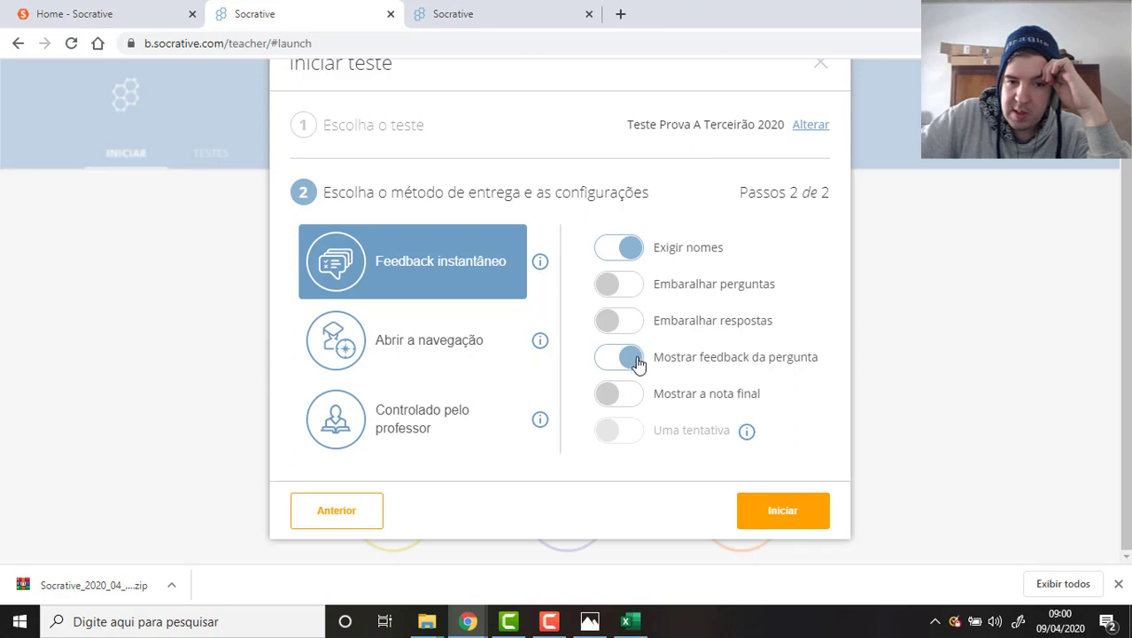
pyautogui.click(624, 286)
pyautogui.click(624, 322)
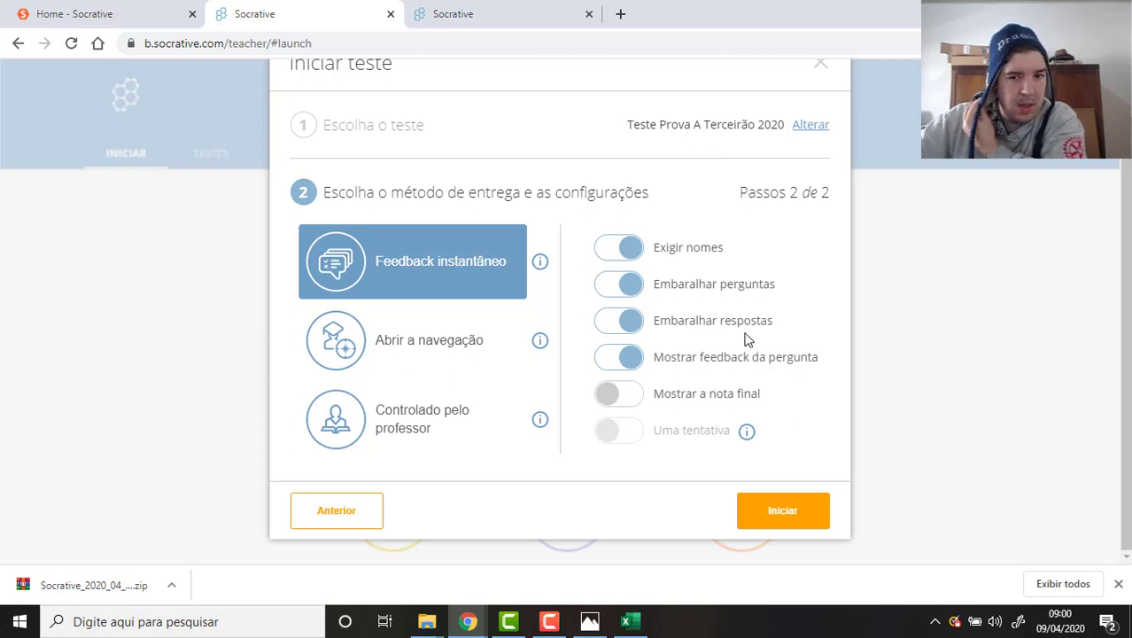
pyautogui.click(613, 396)
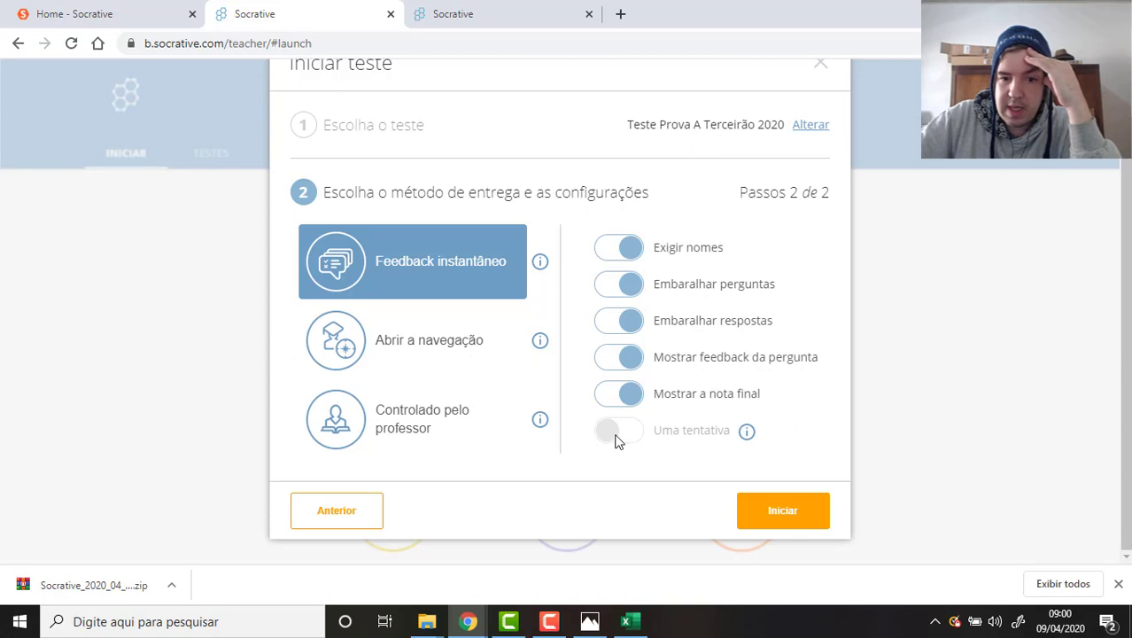
pyautogui.moveTo(747, 436)
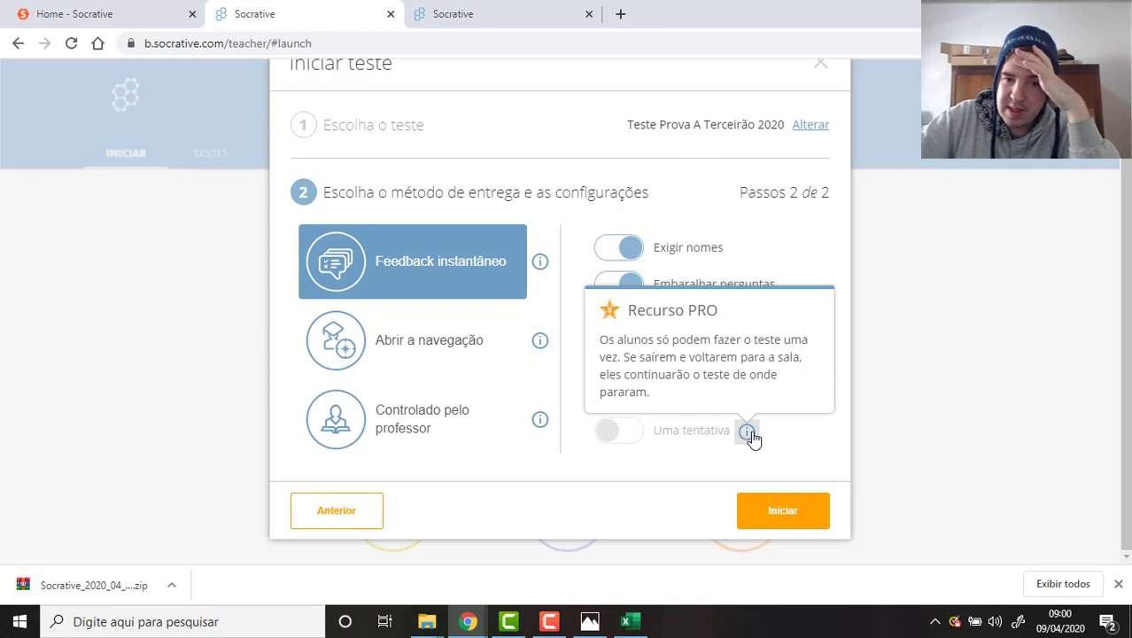
pyautogui.click(802, 511)
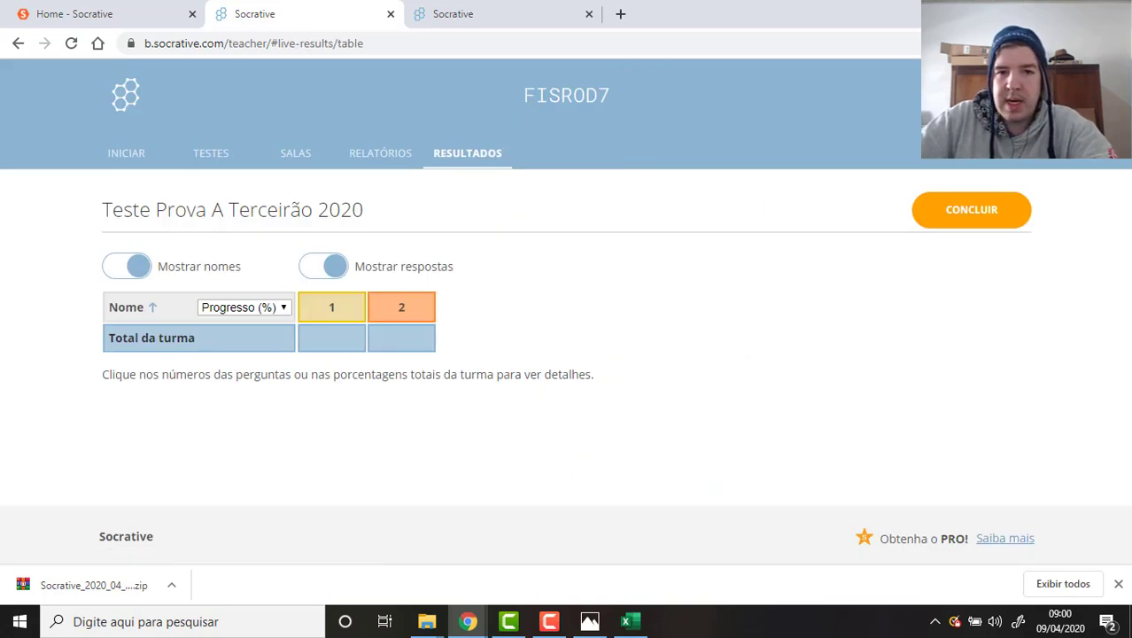
# Open an incognito window and go to Socrative's student login page.
pyautogui.click(1118, 43)
pyautogui.click(974, 107)
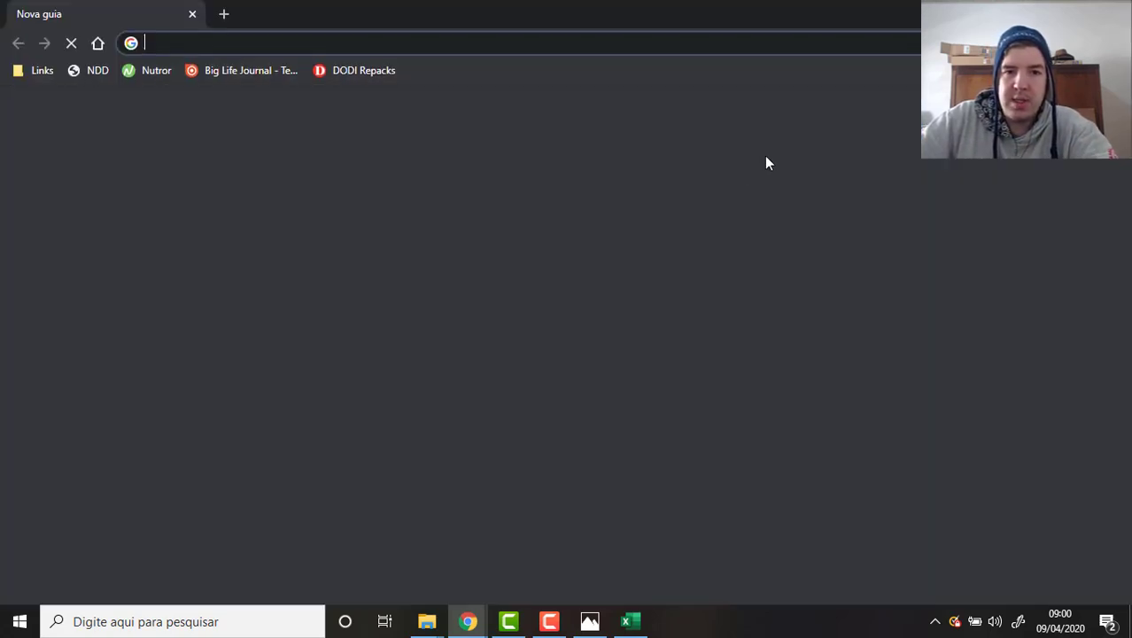
pyautogui.write('s')
pyautogui.click(494, 71)
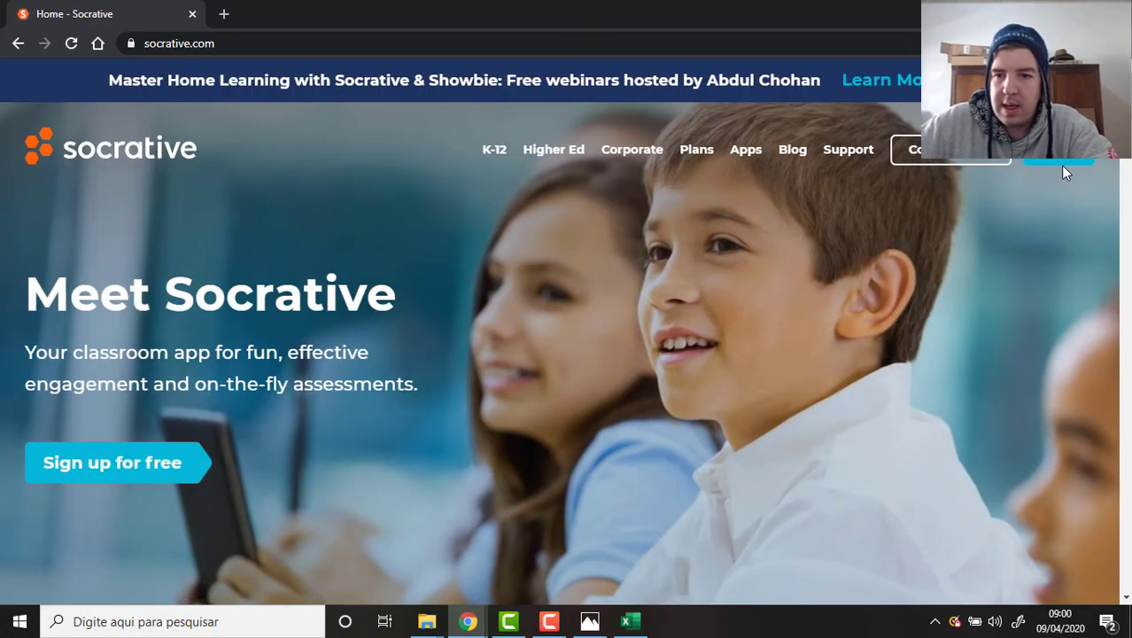
pyautogui.click(1061, 161)
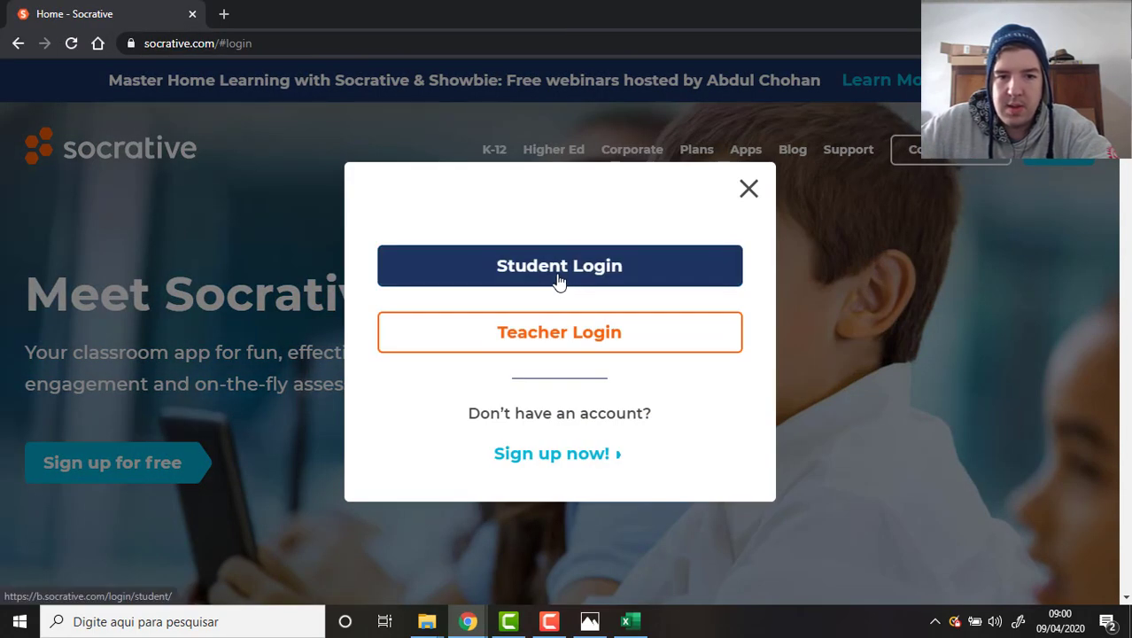
pyautogui.click(559, 268)
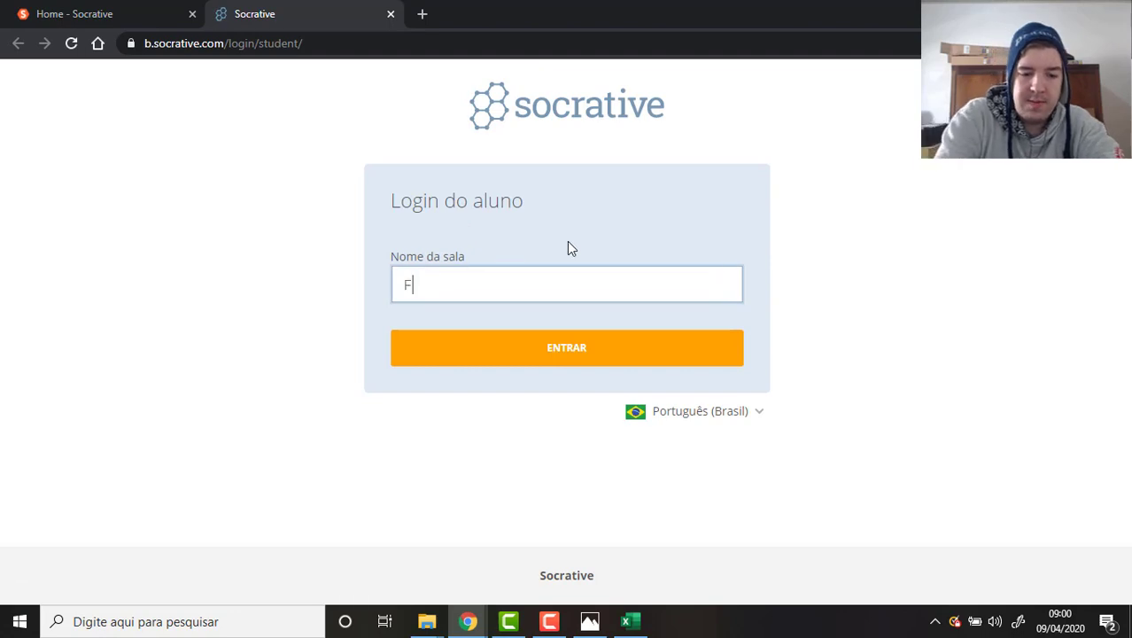
pyautogui.press('Return')
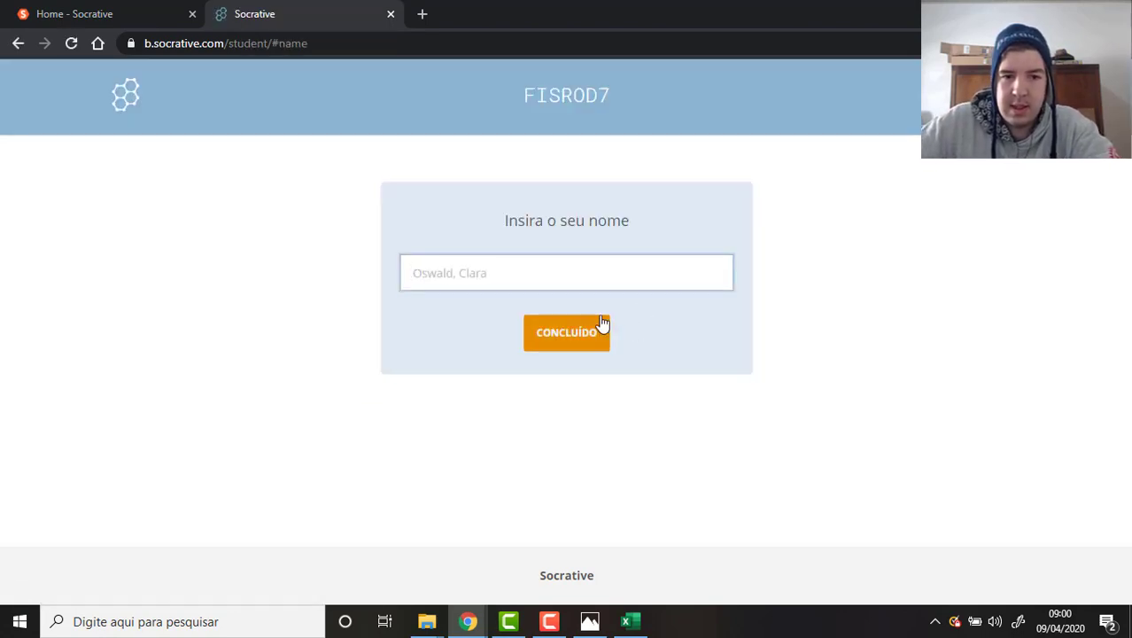
pyautogui.press('Return')
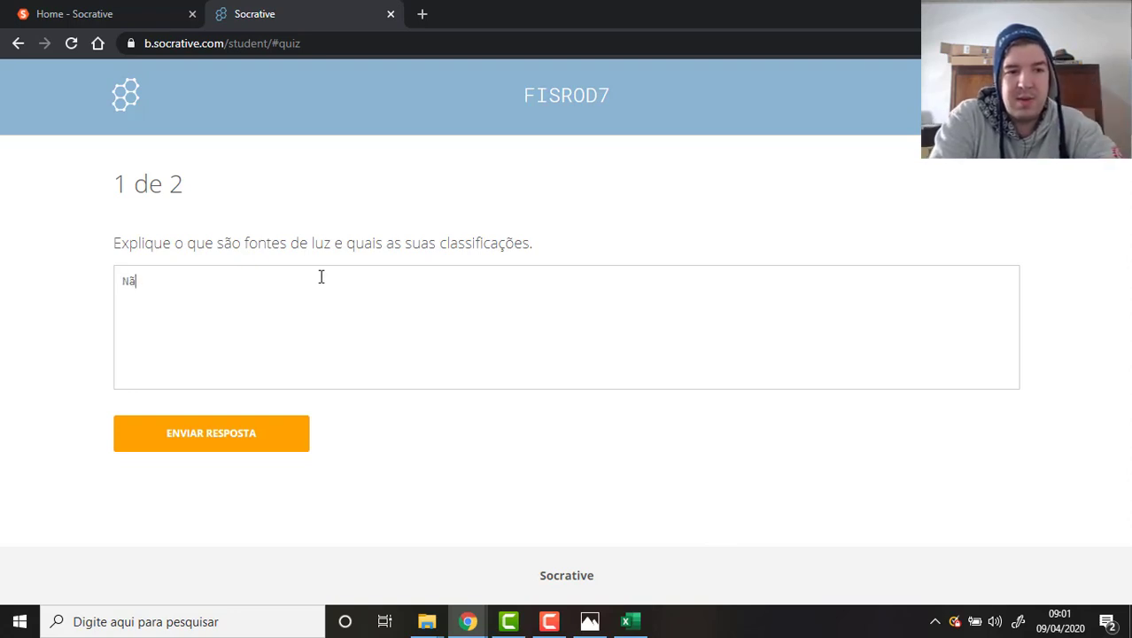
# Complete the answer 'Não sei' for question 1, submit it and dismiss the confirmation.
pyautogui.write('o sei')
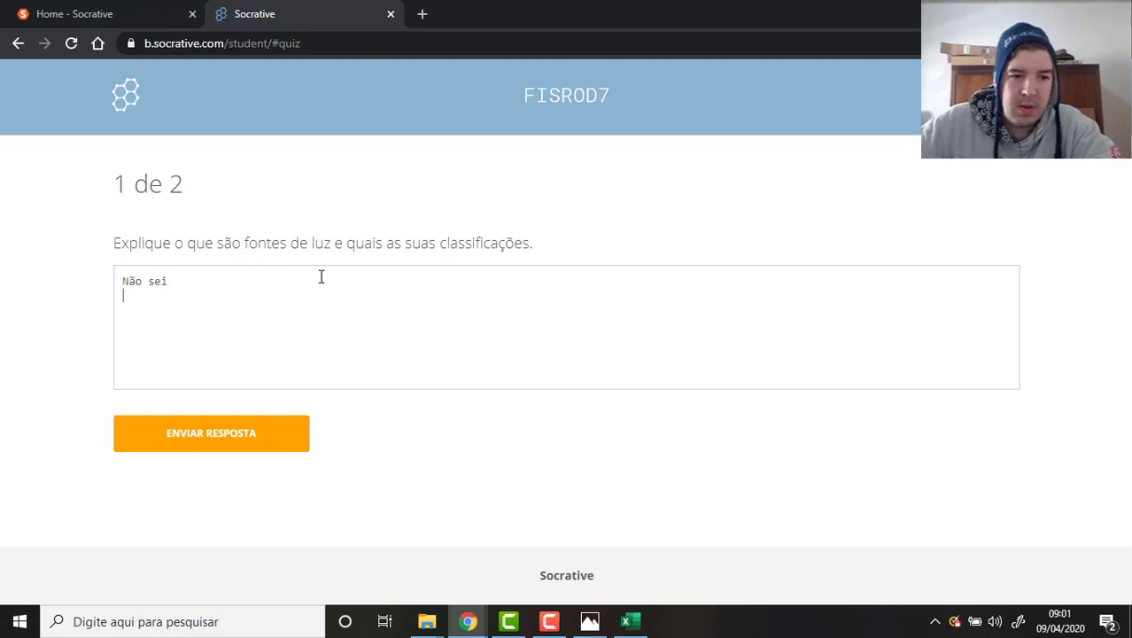
pyautogui.click(247, 423)
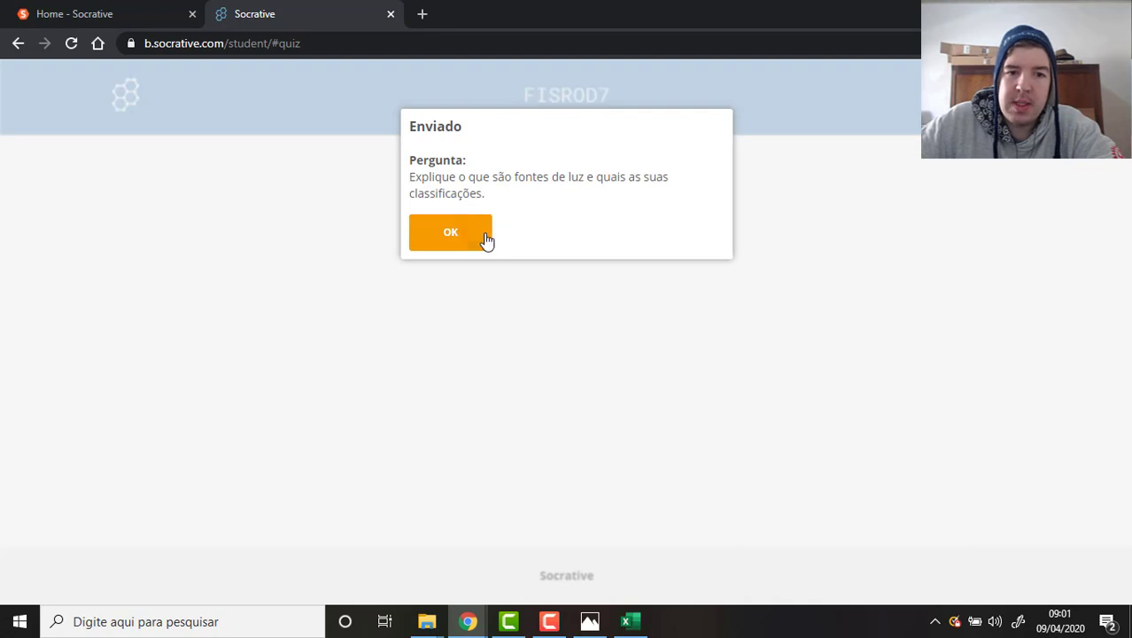
pyautogui.moveTo(443, 158); pyautogui.dragTo(466, 160)
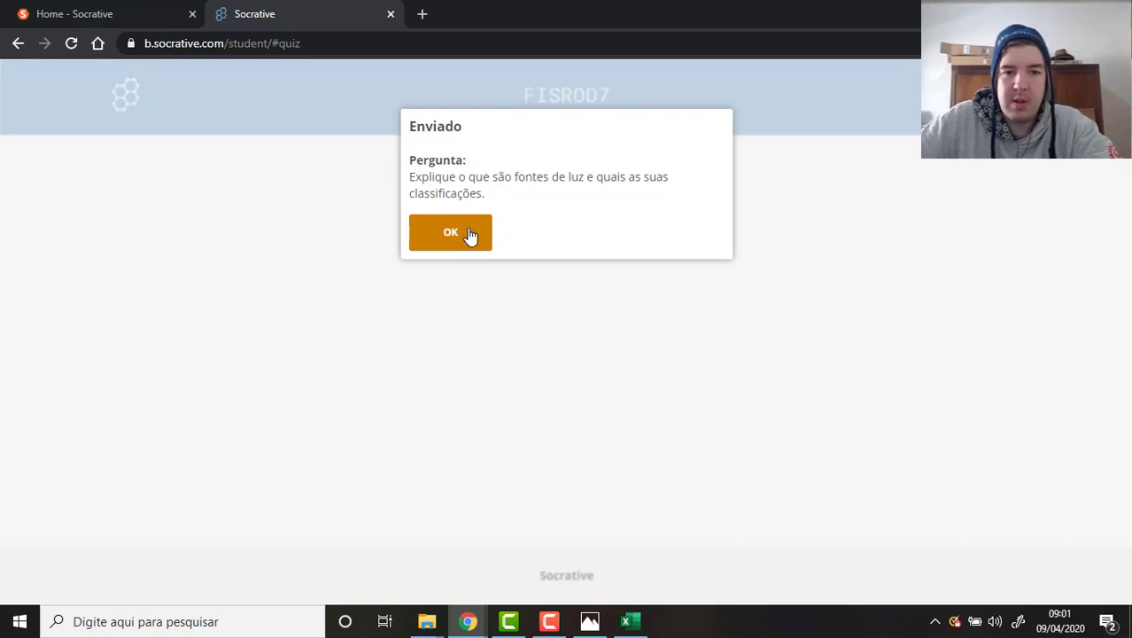
pyautogui.click(470, 234)
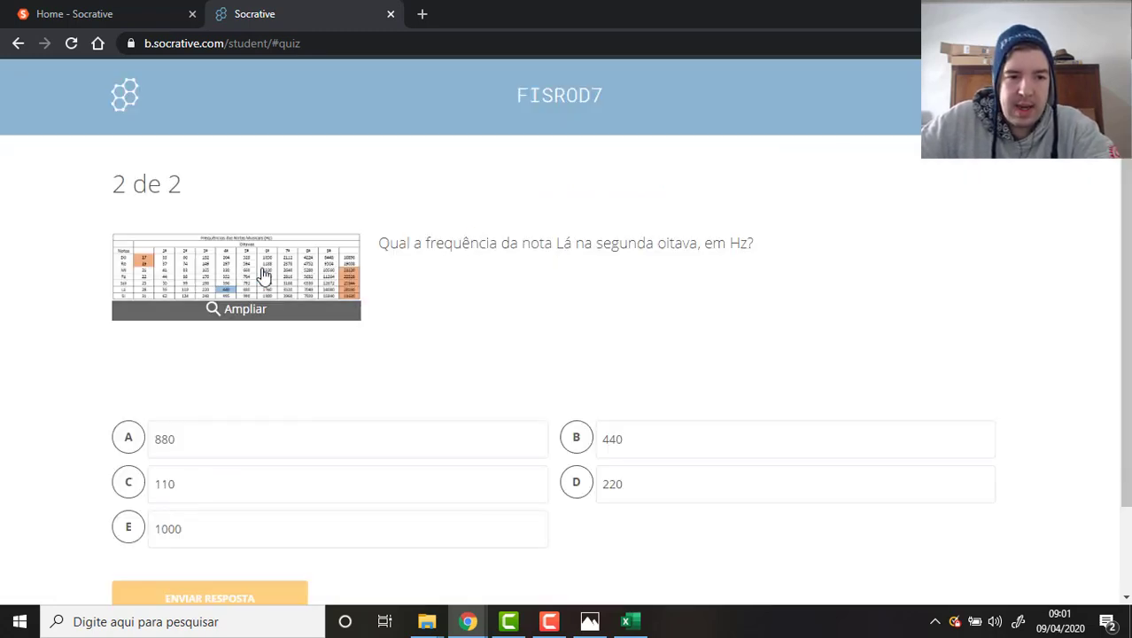
# View the enlarged frequency table, then answer question 2 with 440 and submit.
pyautogui.click(263, 274)
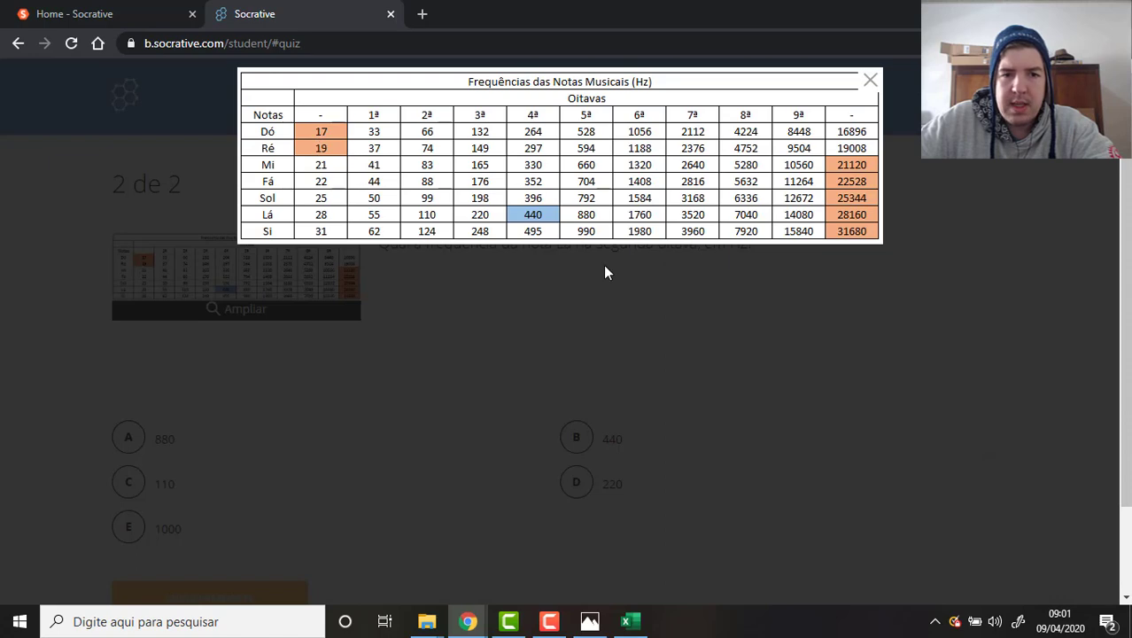
pyautogui.click(782, 335)
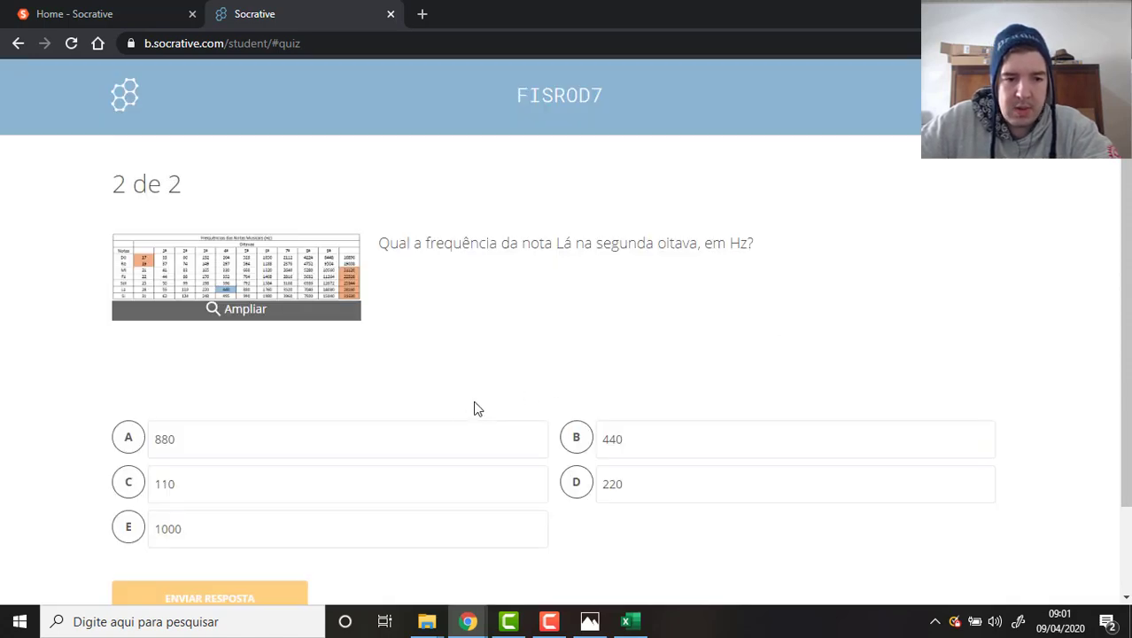
pyautogui.scroll(-2, 543, 377)
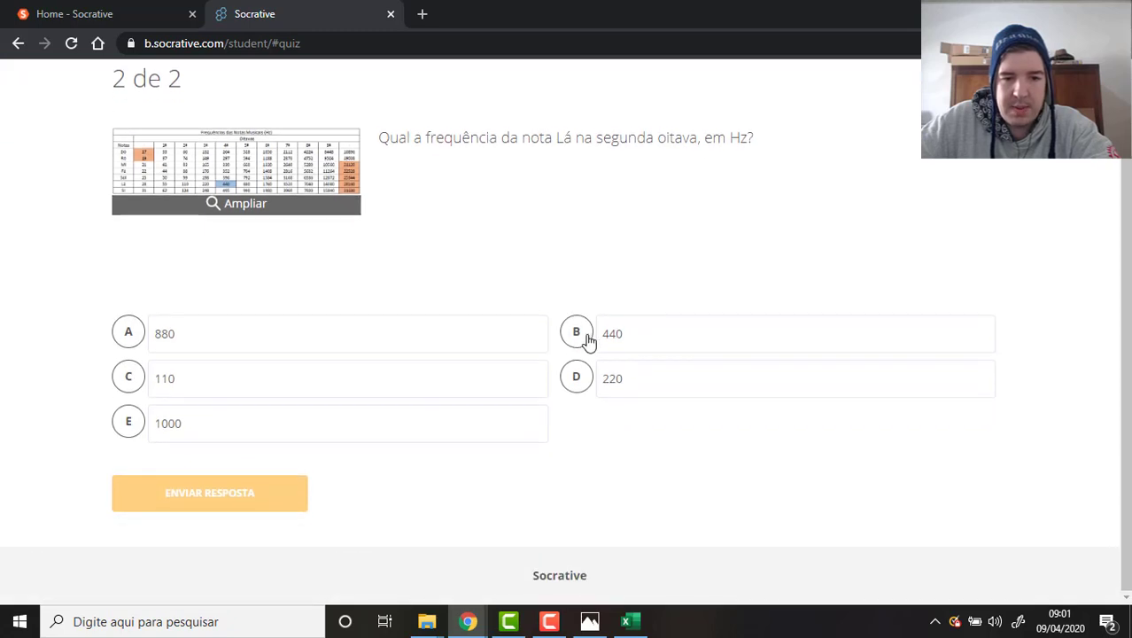
pyautogui.click(589, 341)
pyautogui.click(244, 501)
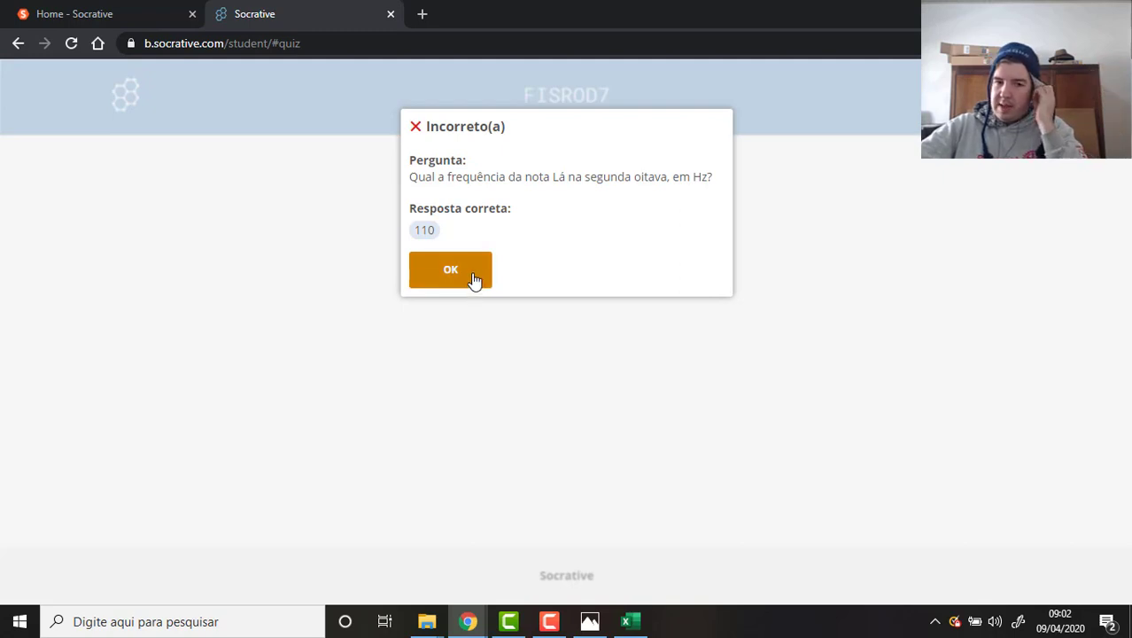
# Dismiss the answer feedback and the 0% final score summary.
pyautogui.click(475, 278)
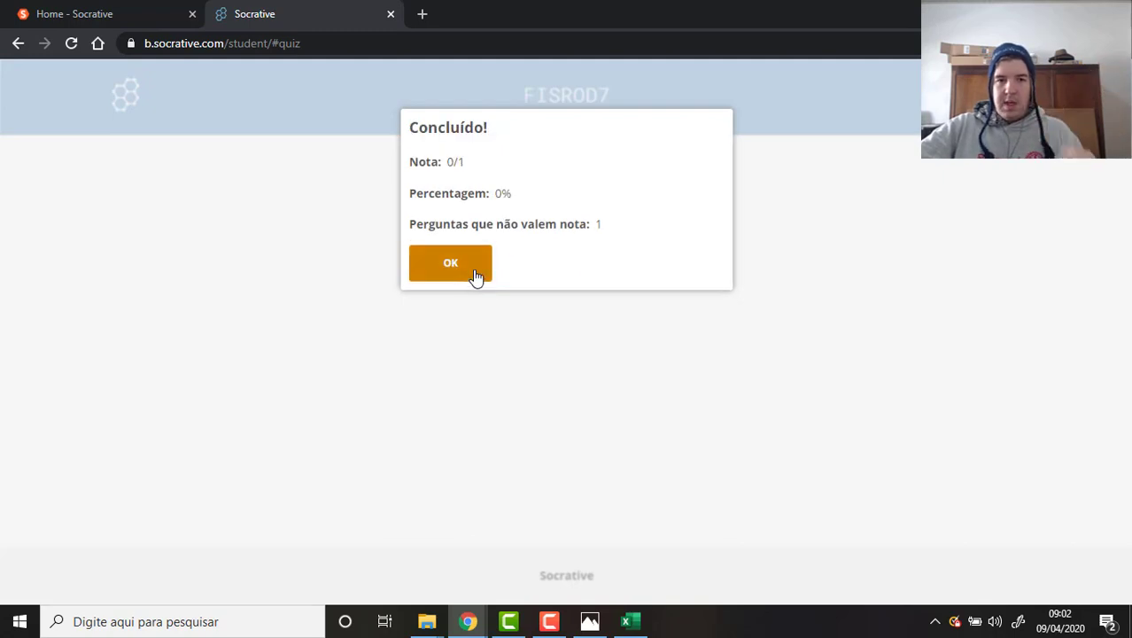
pyautogui.doubleClick(514, 194)
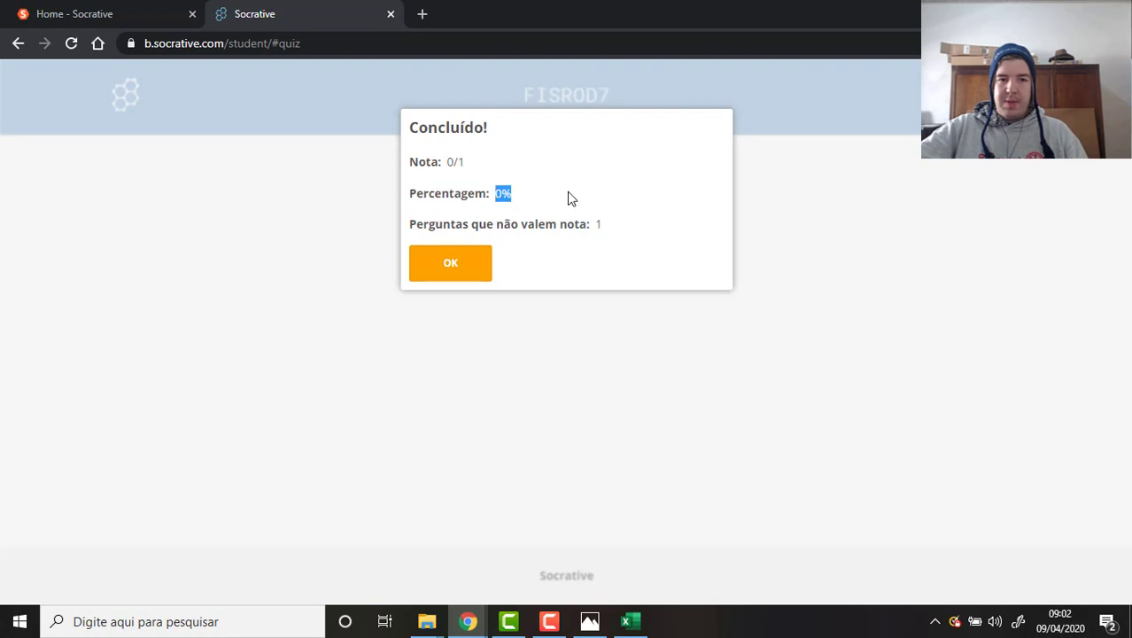
pyautogui.click(513, 209)
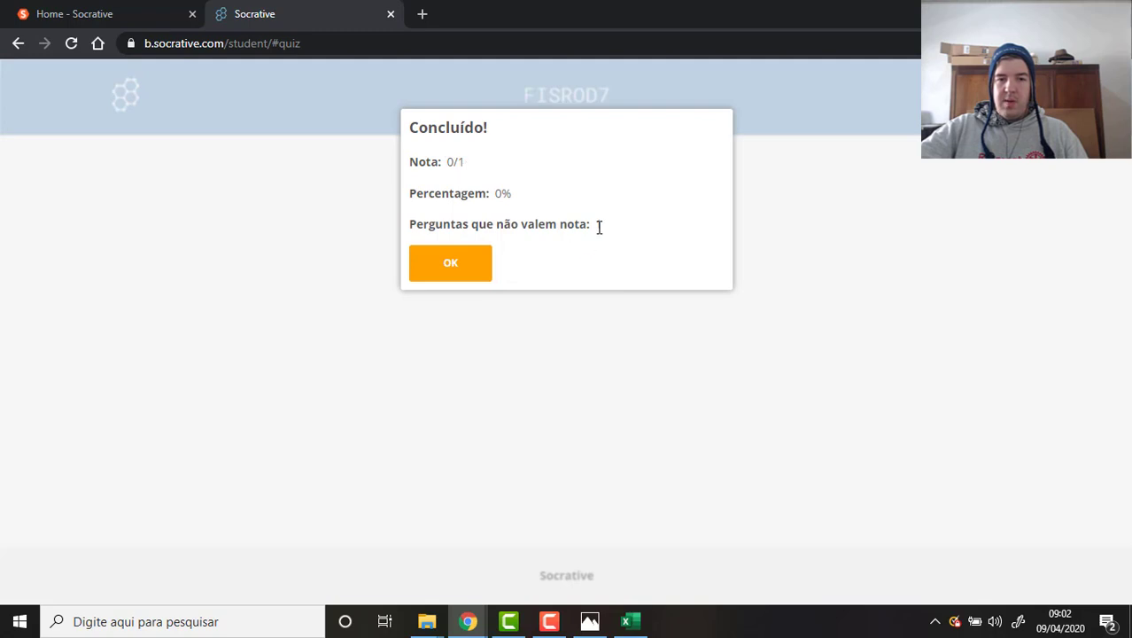
pyautogui.click(463, 277)
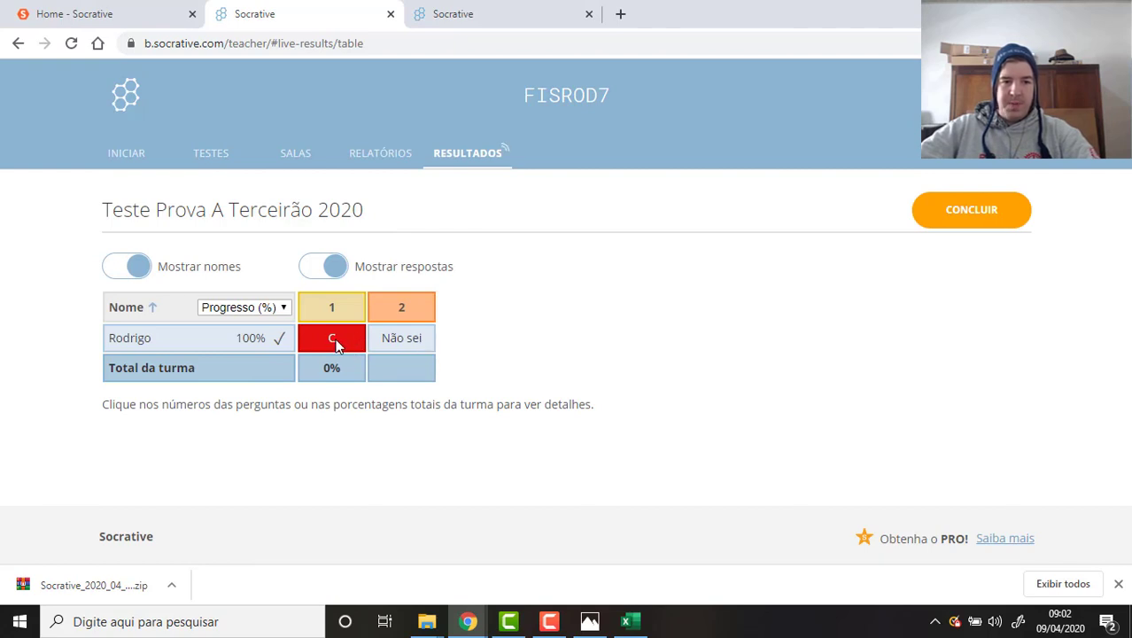
pyautogui.click(984, 224)
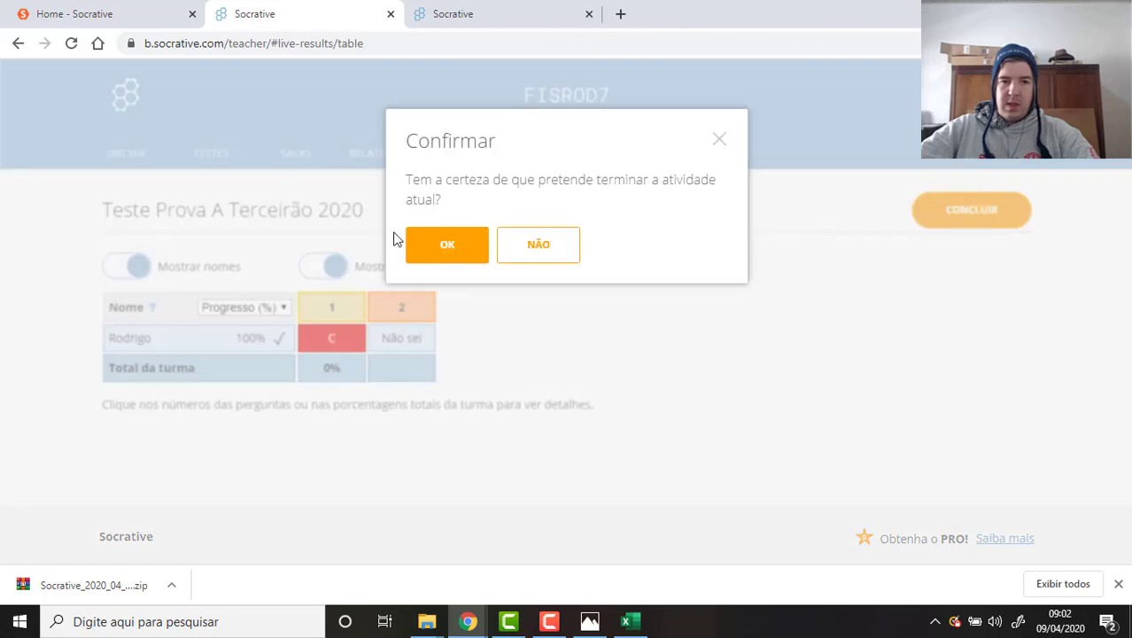
pyautogui.click(449, 249)
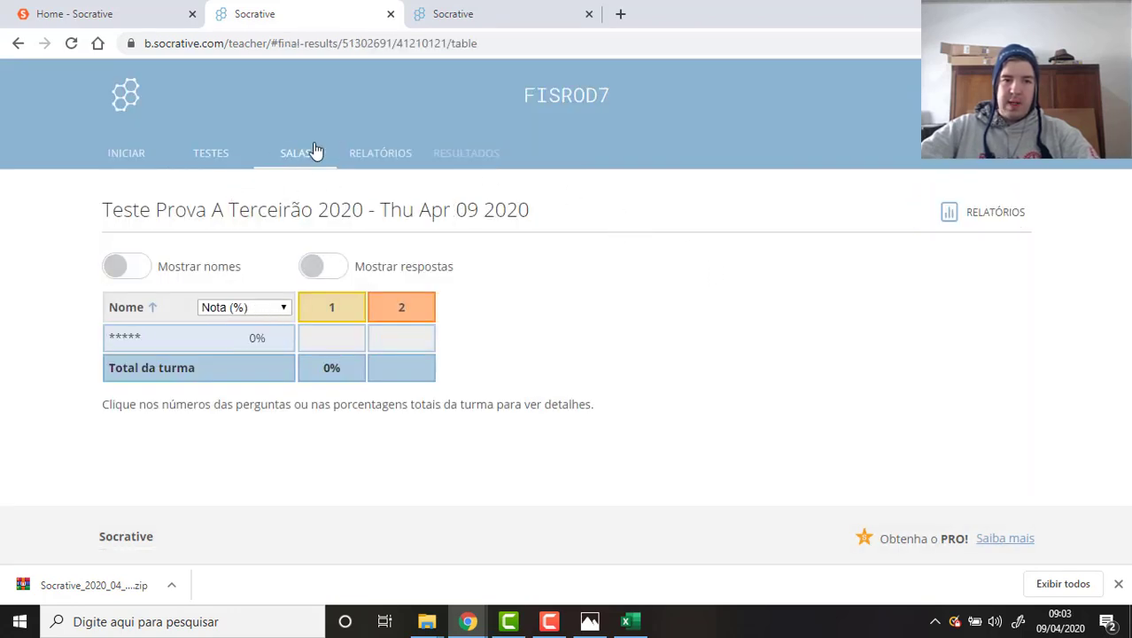
pyautogui.click(372, 153)
pyautogui.scroll(-1, 621, 350)
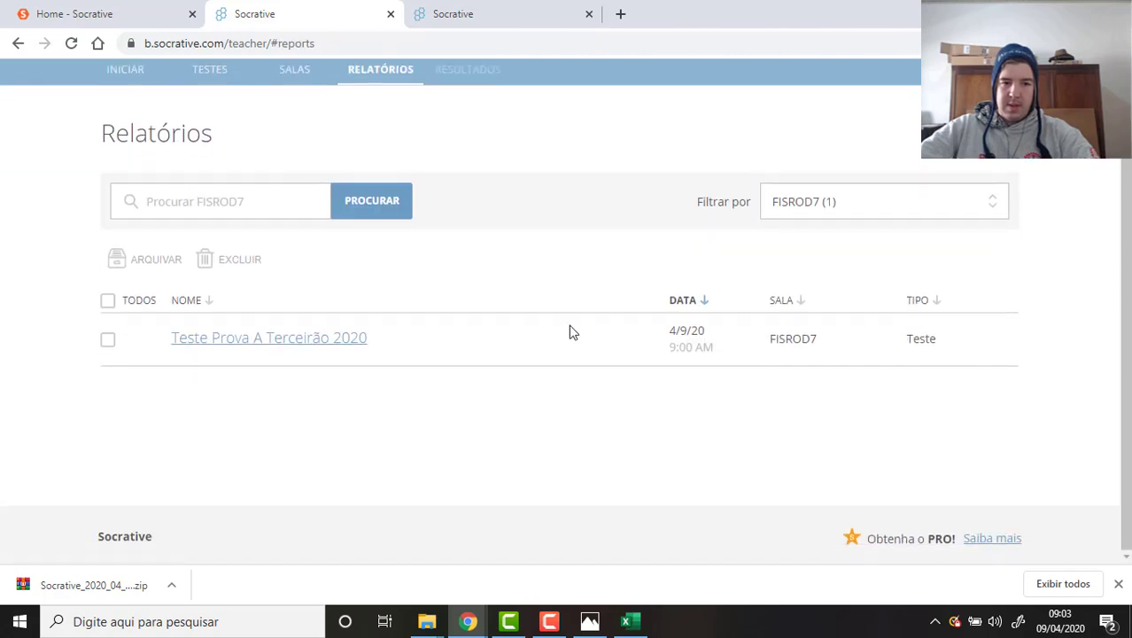
pyautogui.scroll(1, 412, 337)
pyautogui.scroll(-1, 421, 335)
pyautogui.click(877, 204)
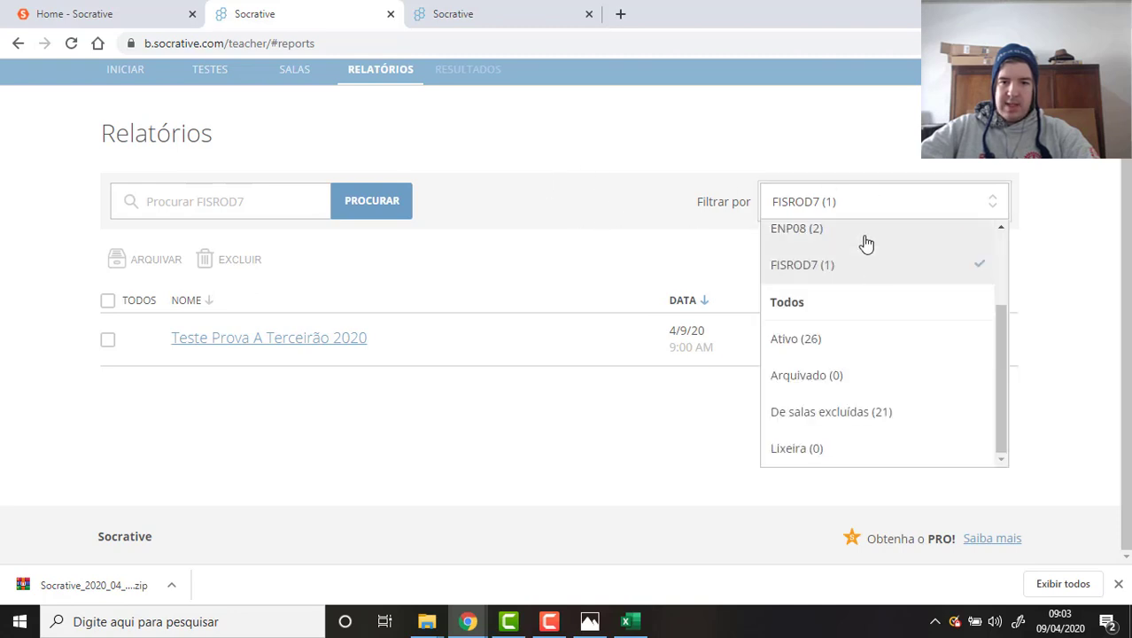
pyautogui.click(595, 160)
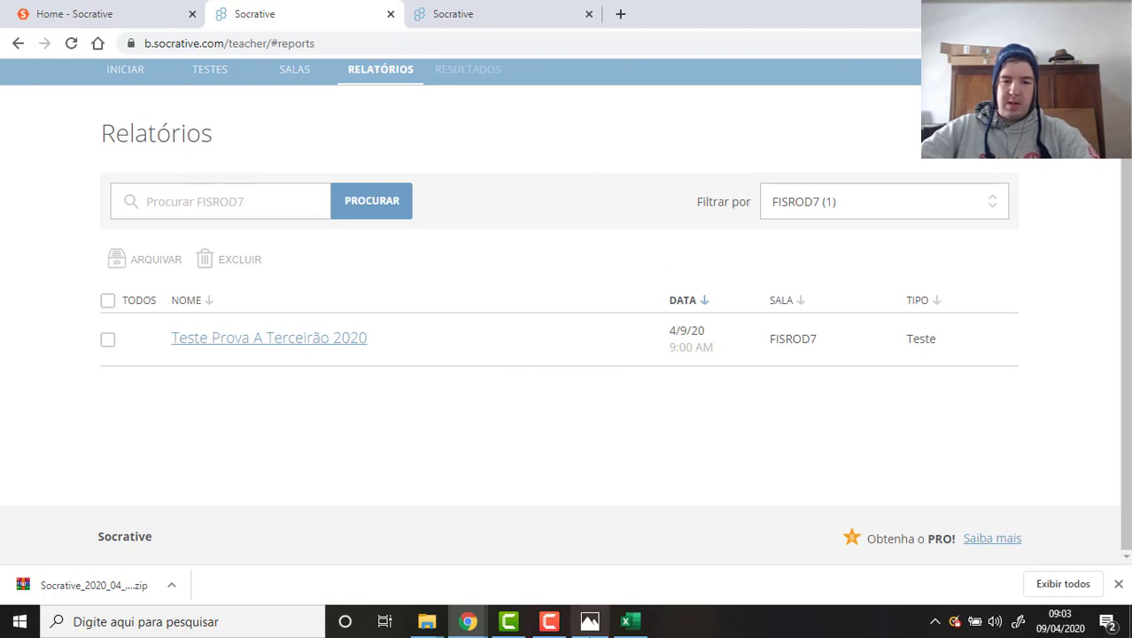
pyautogui.click(550, 621)
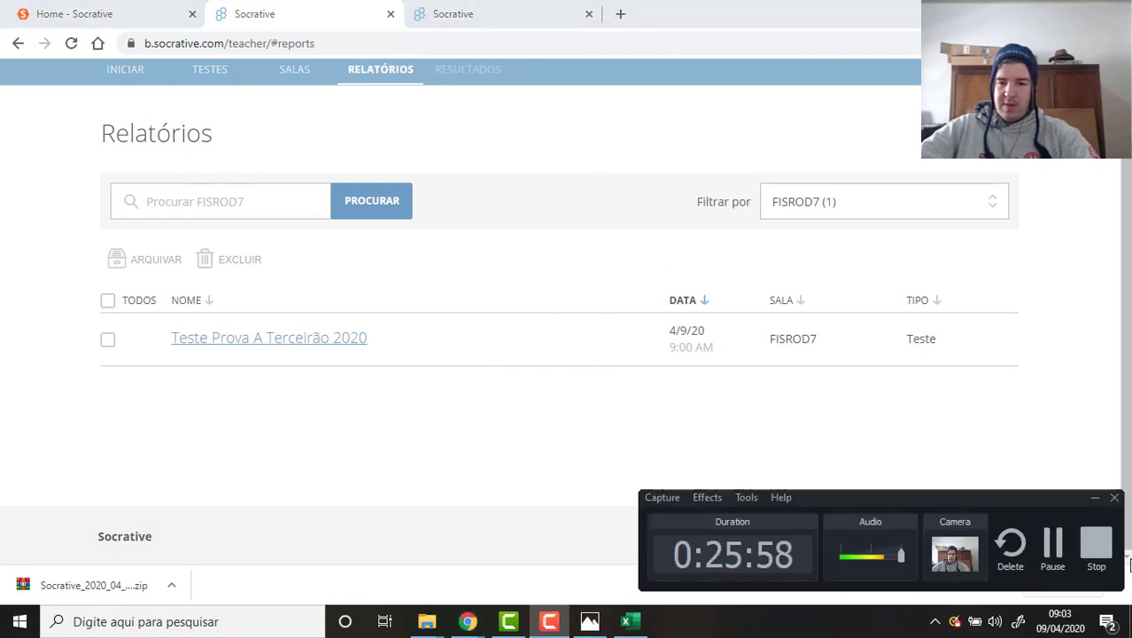